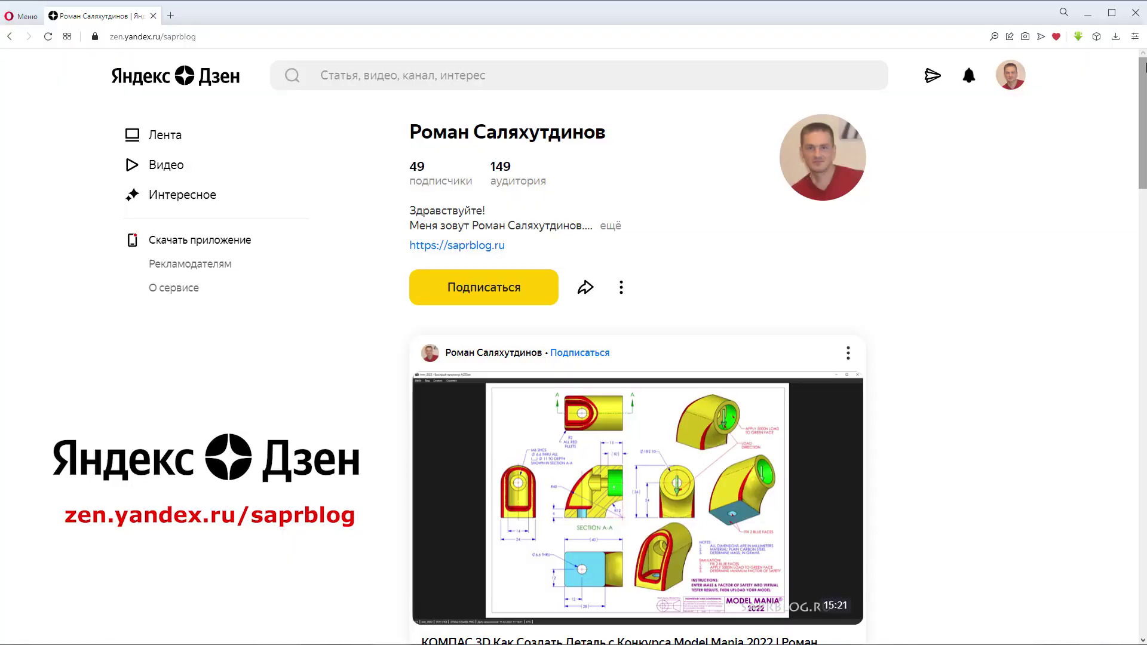
Orbit the finished red heart Сердце2.m3d to view its stacked slices from below
scroll(1144, 66, "down", 3)
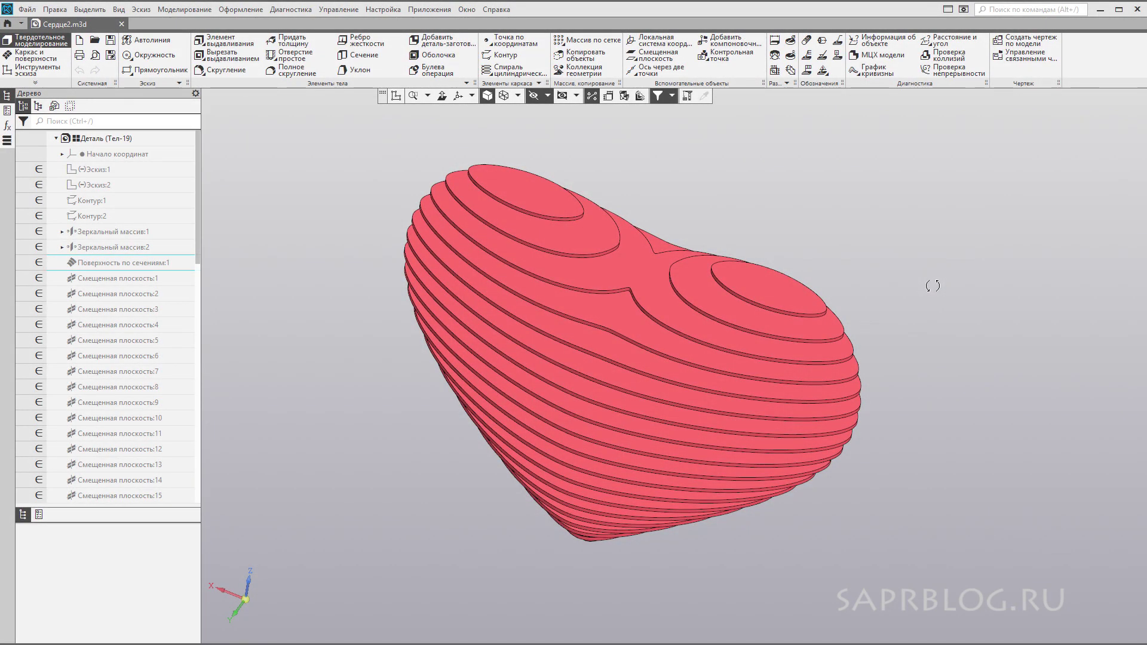
mouse_move(932, 285)
left_mouse_down()
mouse_move(946, 230)
mouse_move(936, 225)
left_mouse_up()
middle_click_drag(936, 224, 919, 259)
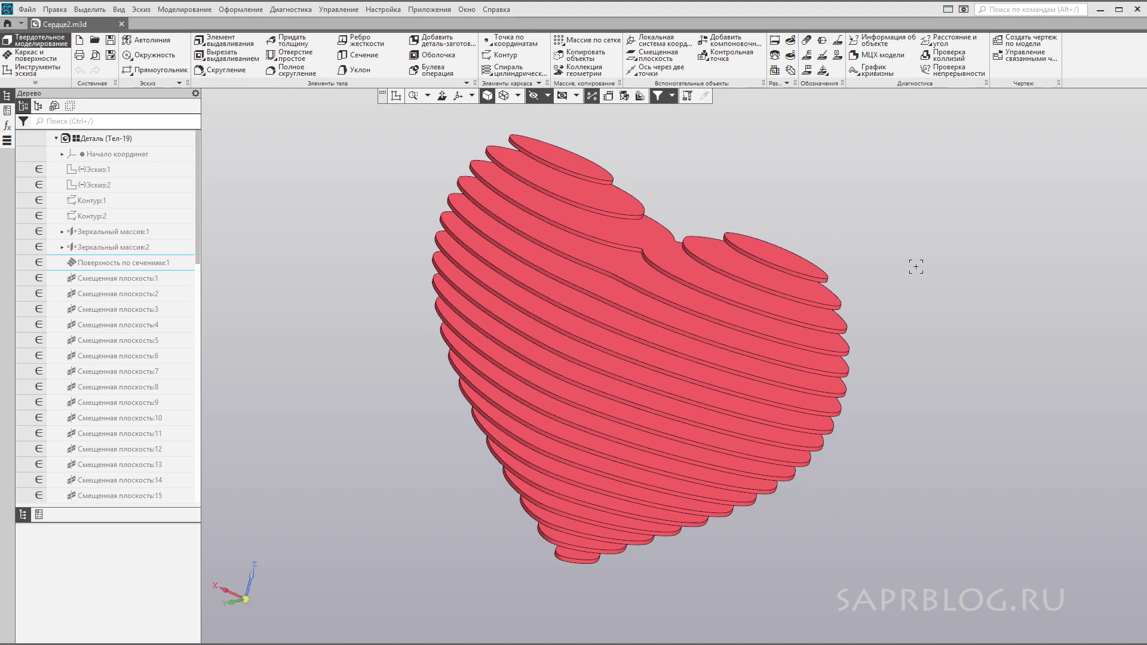
Turn the sliced heart to a front view and bring up the New Document dialog
mouse_move(916, 267)
middle_mouse_down()
mouse_move(934, 249)
mouse_move(968, 266)
mouse_move(991, 320)
mouse_move(984, 236)
mouse_move(968, 250)
middle_mouse_up()
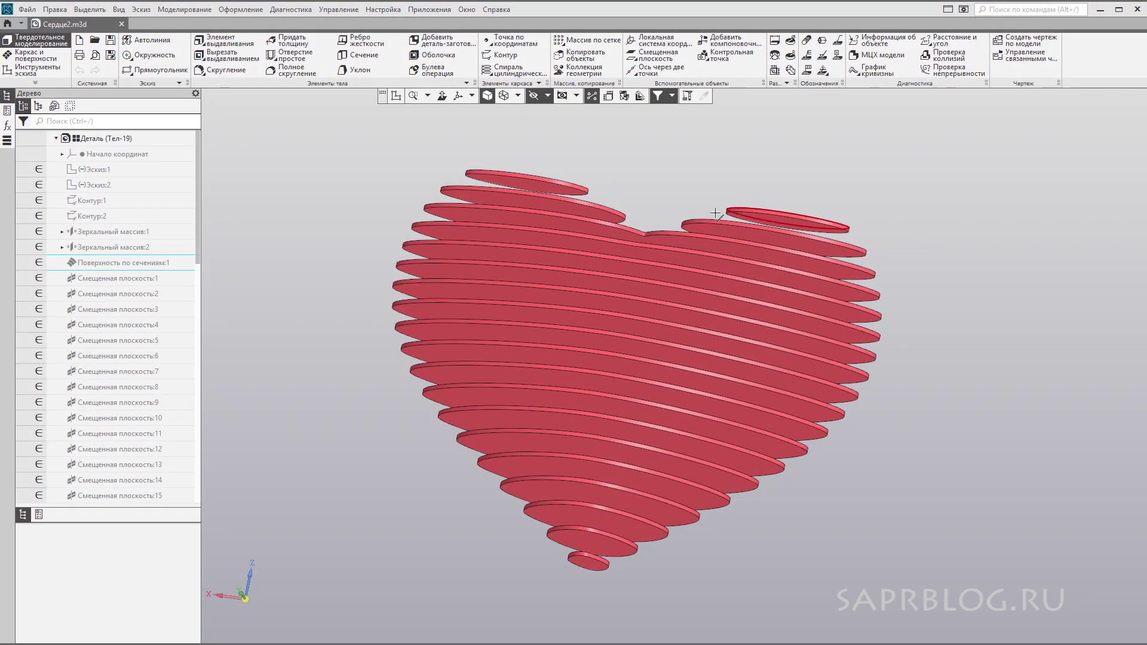
left_click(79, 40)
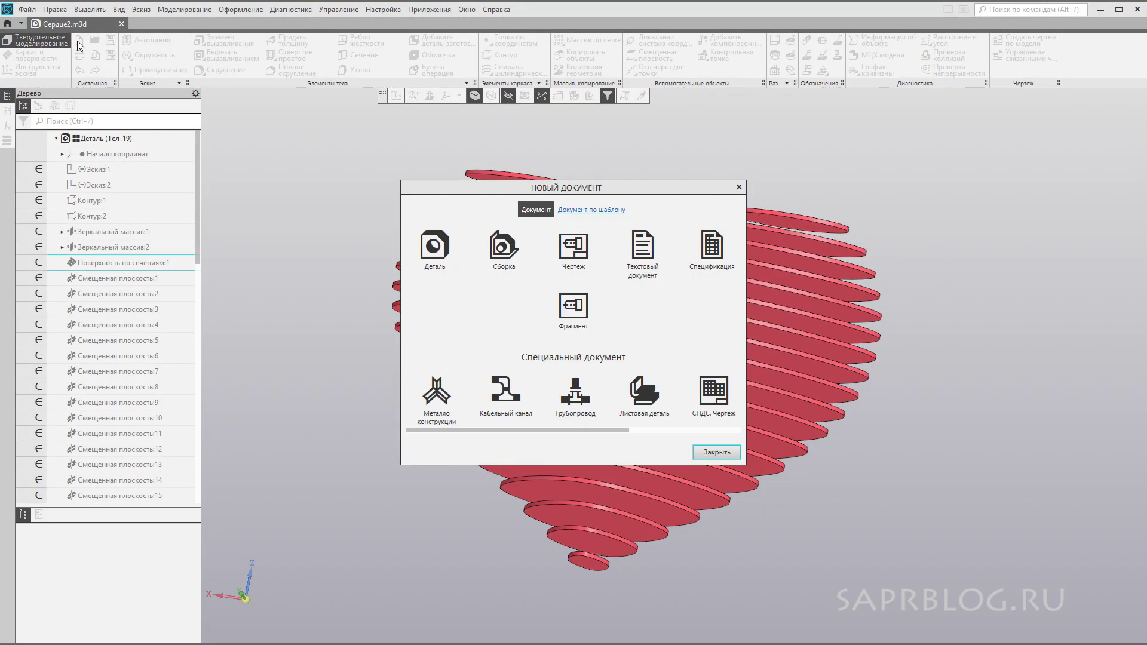
Create a new Деталь part and open a sketch on plane ZX
left_click(443, 247)
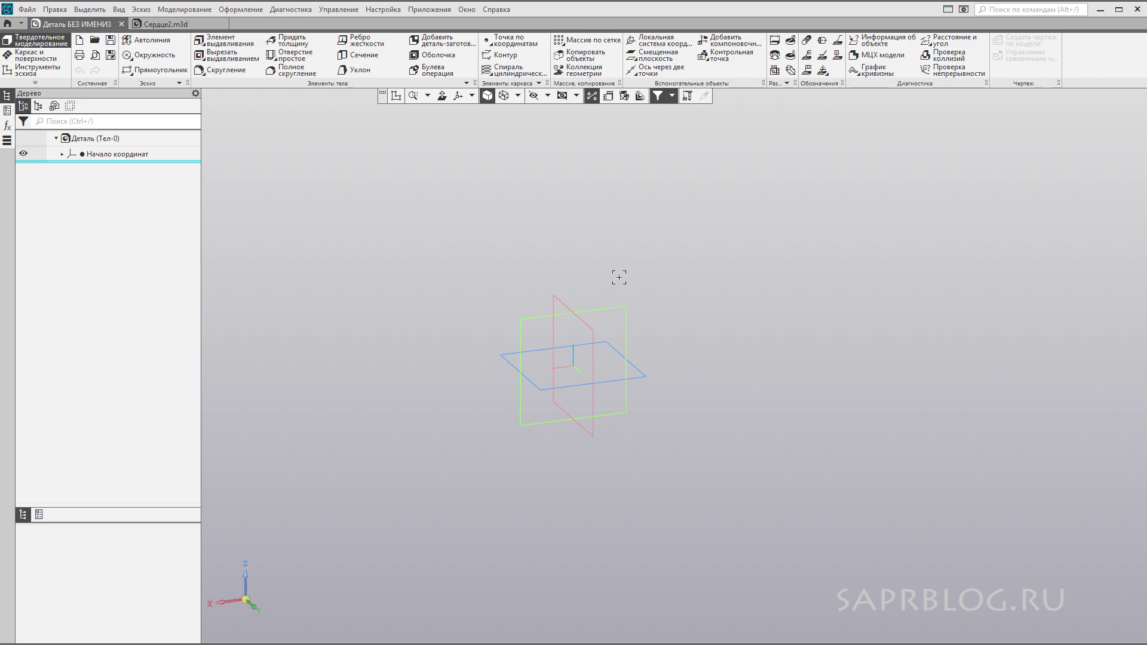
left_click(619, 307)
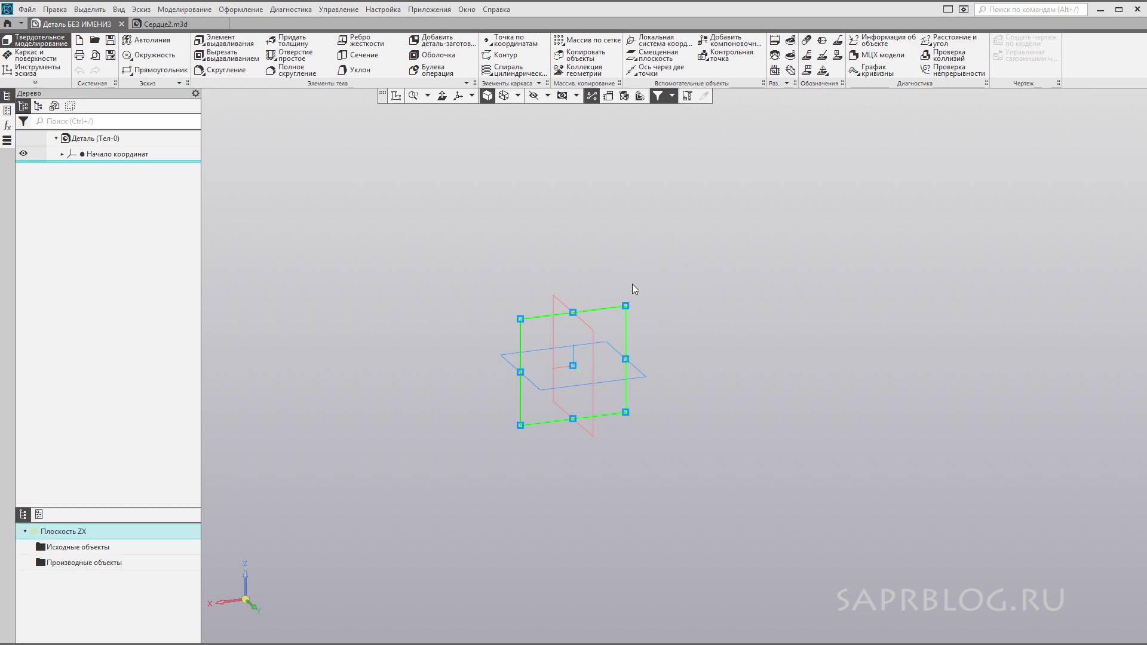
key("ctrl+e")
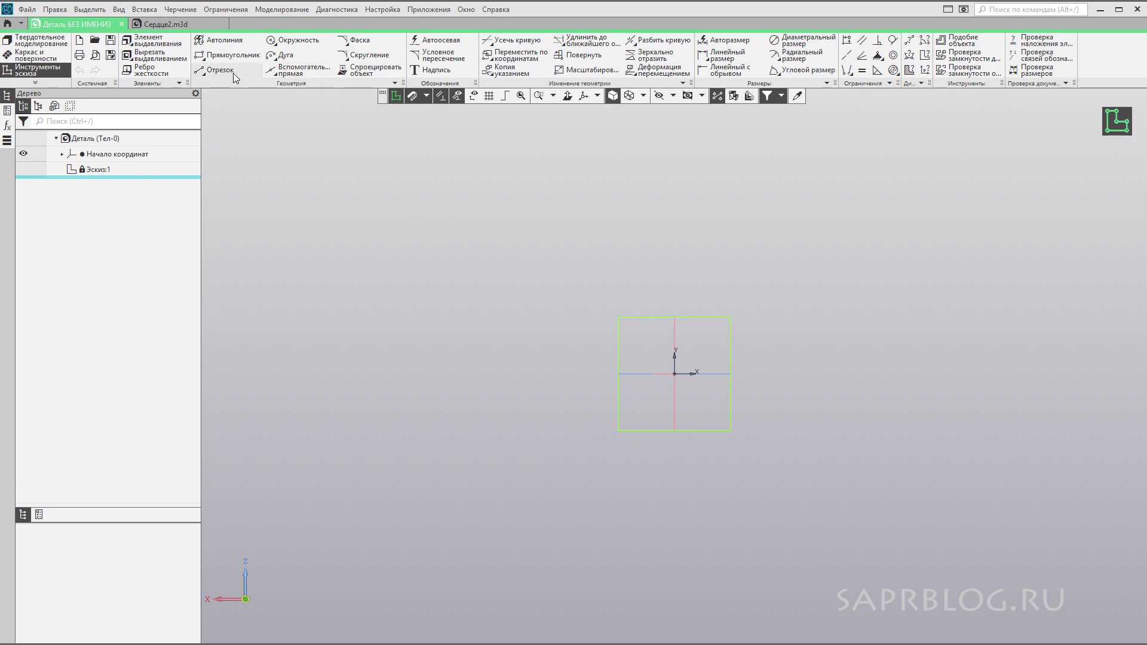
left_click(220, 70)
Draw a vertical line down from the sketch origin in the Утолщенная (thickened) style
middle_click_drag(764, 374, 736, 297, "shift")
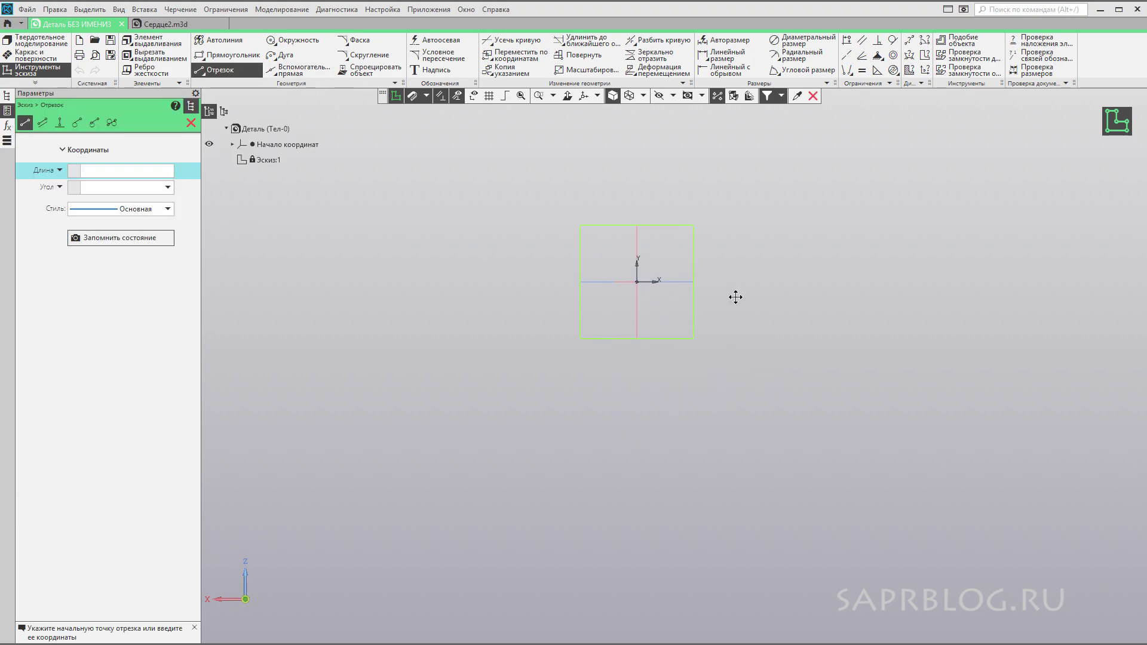
left_click(638, 281)
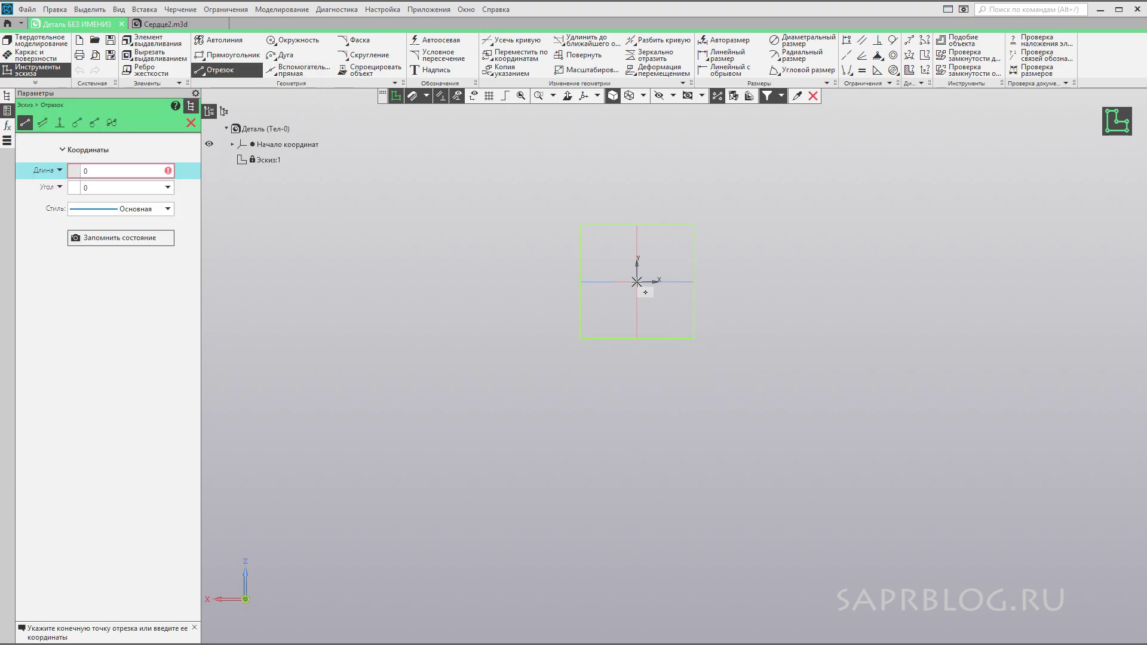
left_click(637, 518)
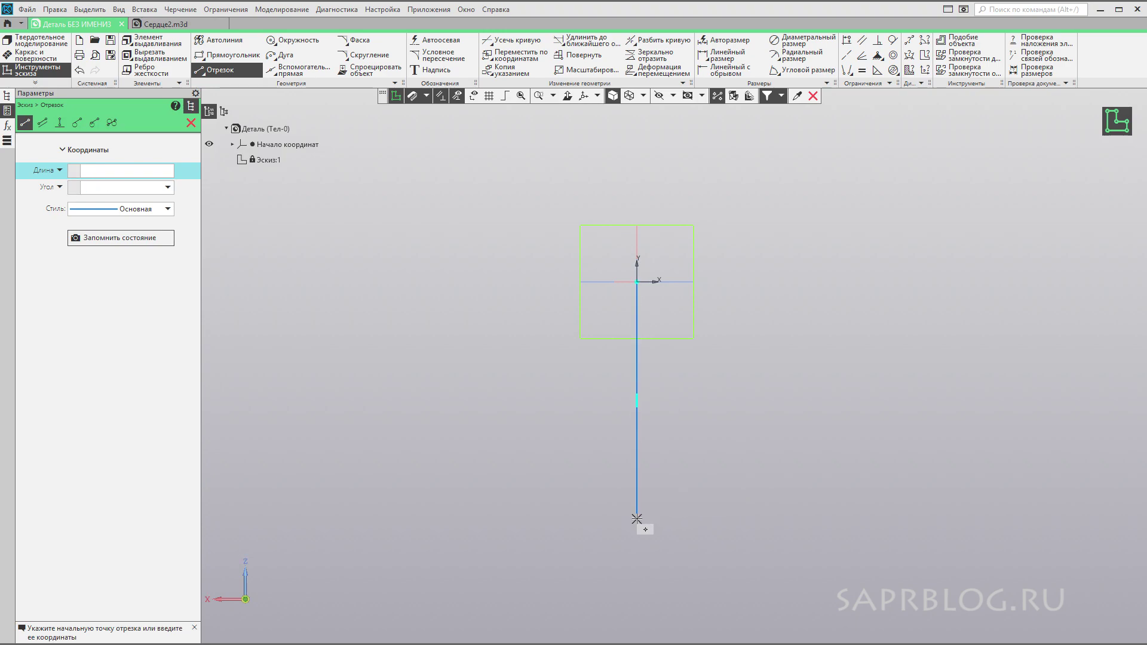
key("Escape")
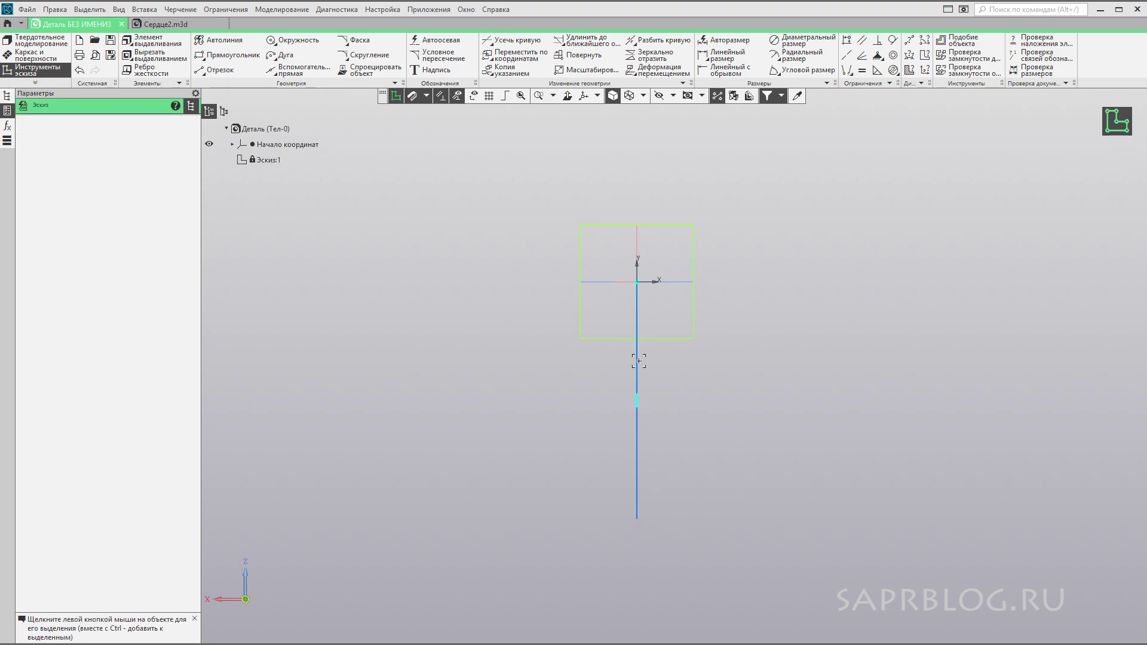
left_click(637, 358)
left_click(749, 330)
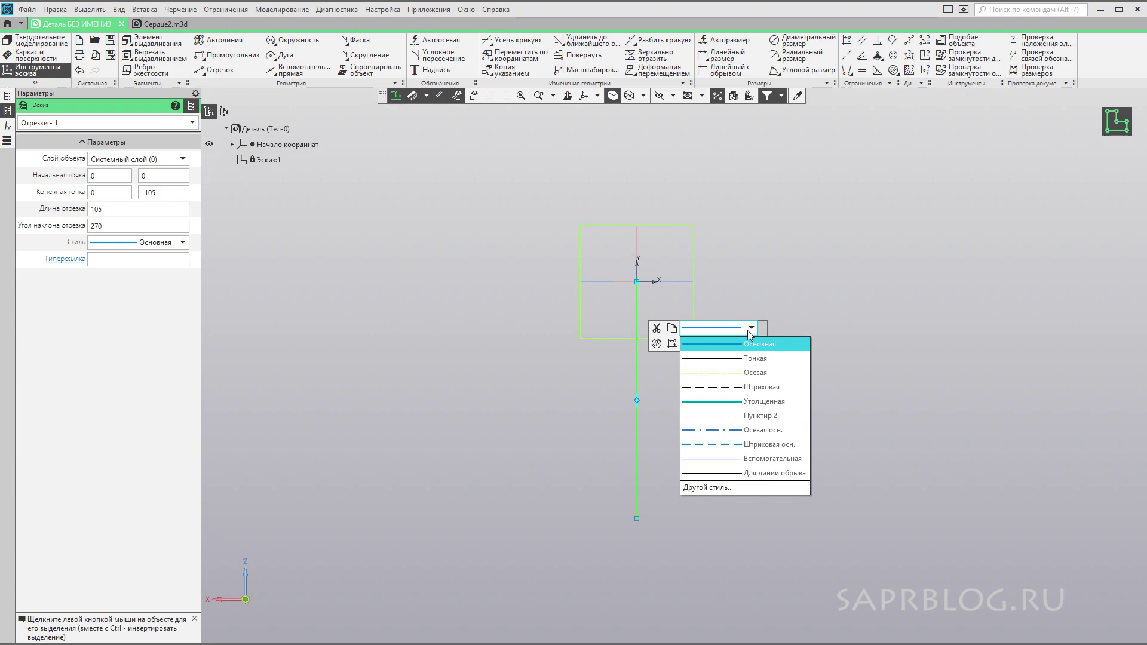
left_click(756, 397)
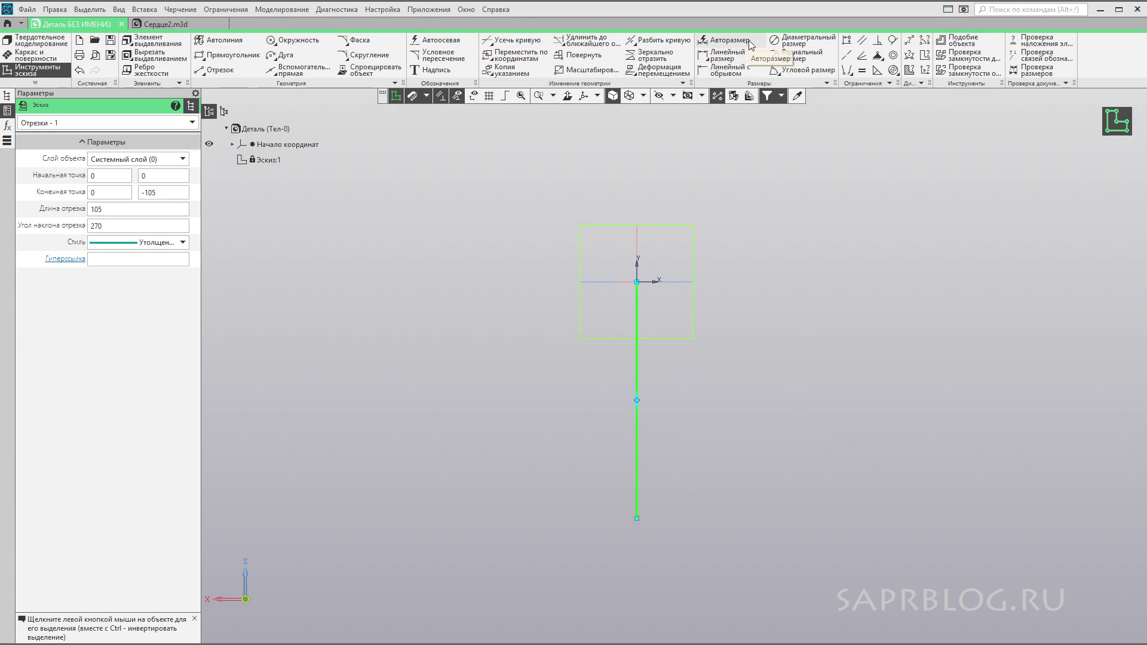
Dimension the vertical line to a length of 170
left_click(725, 40)
left_click(521, 362)
type("170")
key("Return")
scroll(526, 371, "down", 2)
middle_click_drag(689, 470, 716, 423, "shift")
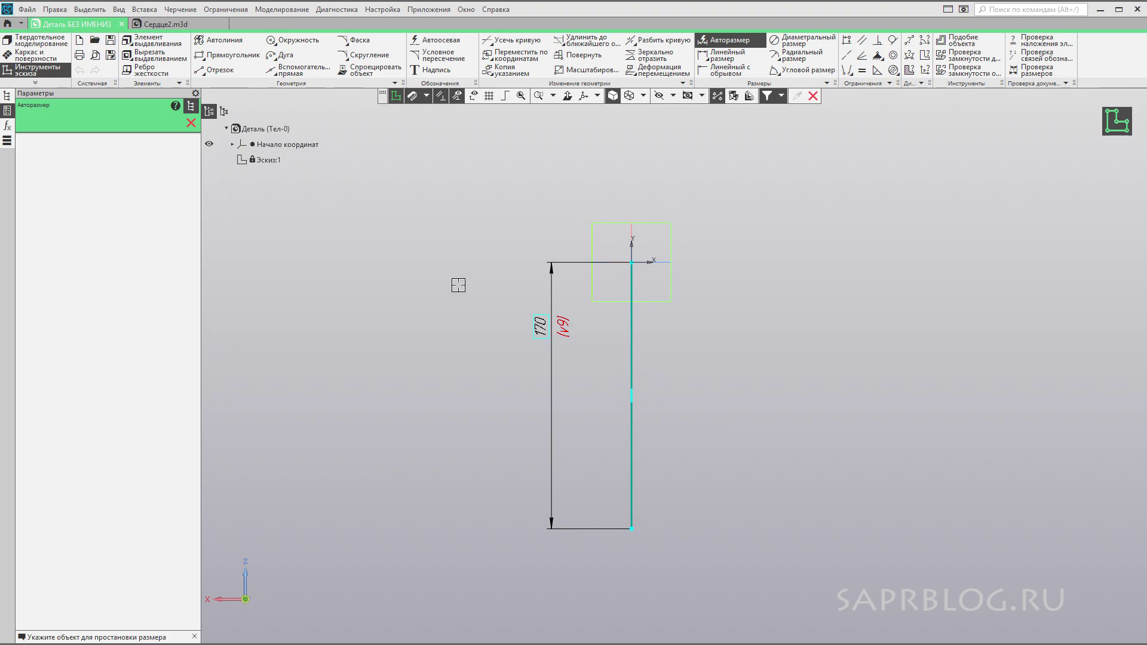
left_click(395, 83)
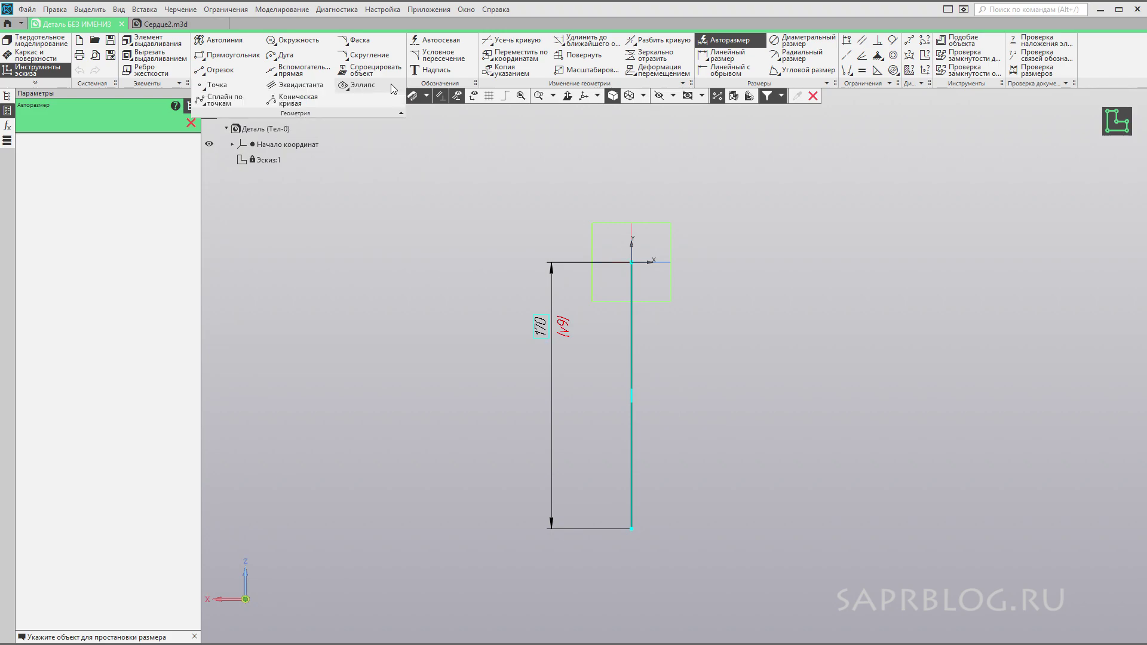
Draw a Сплайн по точкам from the origin bulging right to the line's bottom end (0, -170)
left_click(400, 113)
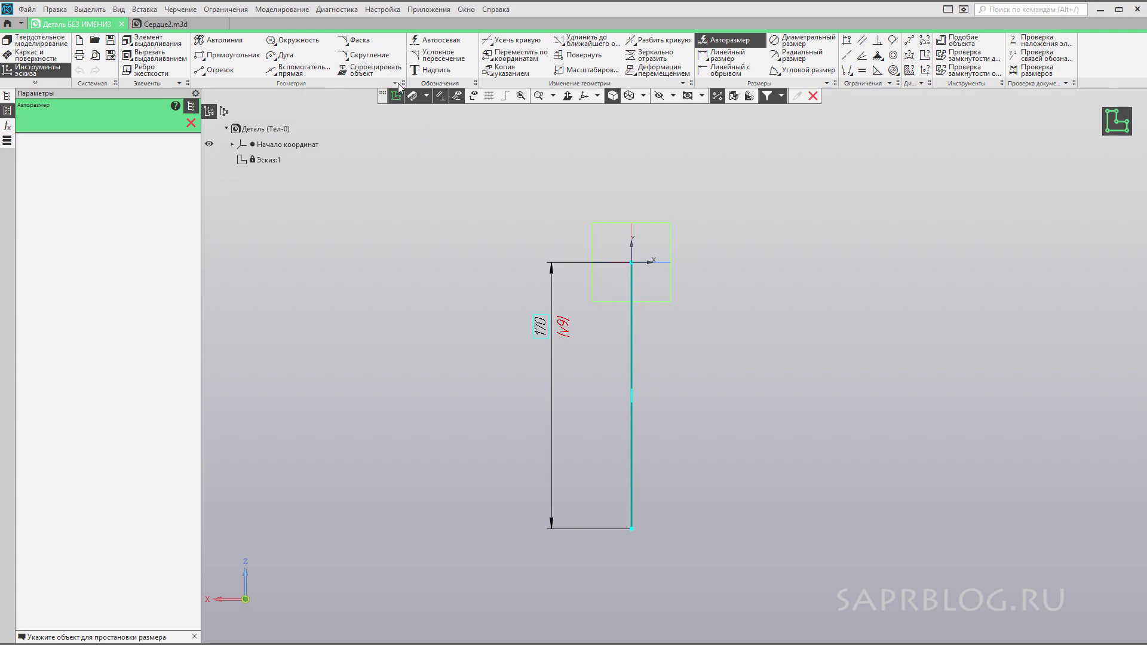
left_click(397, 83)
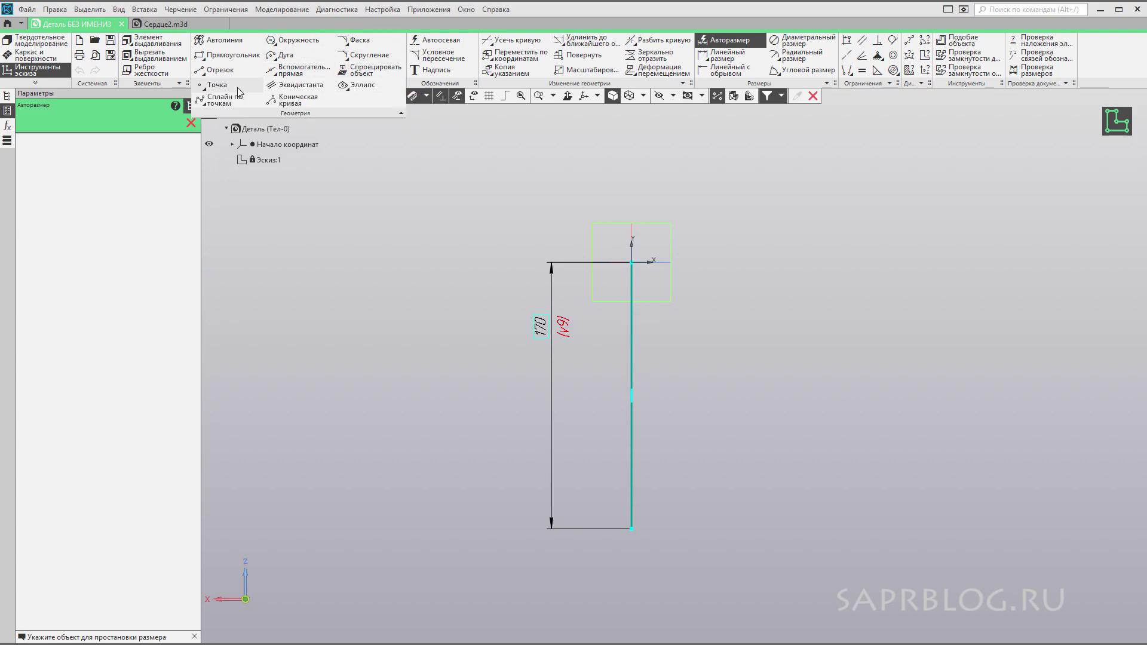
left_click(226, 103)
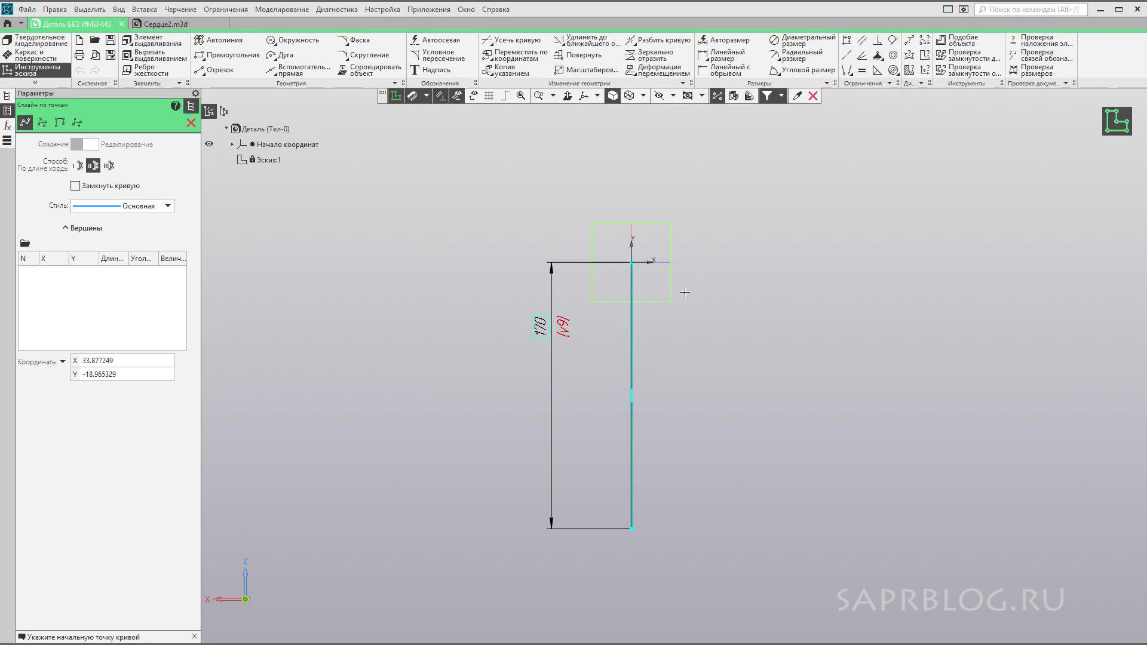
scroll(683, 313, "up", 1)
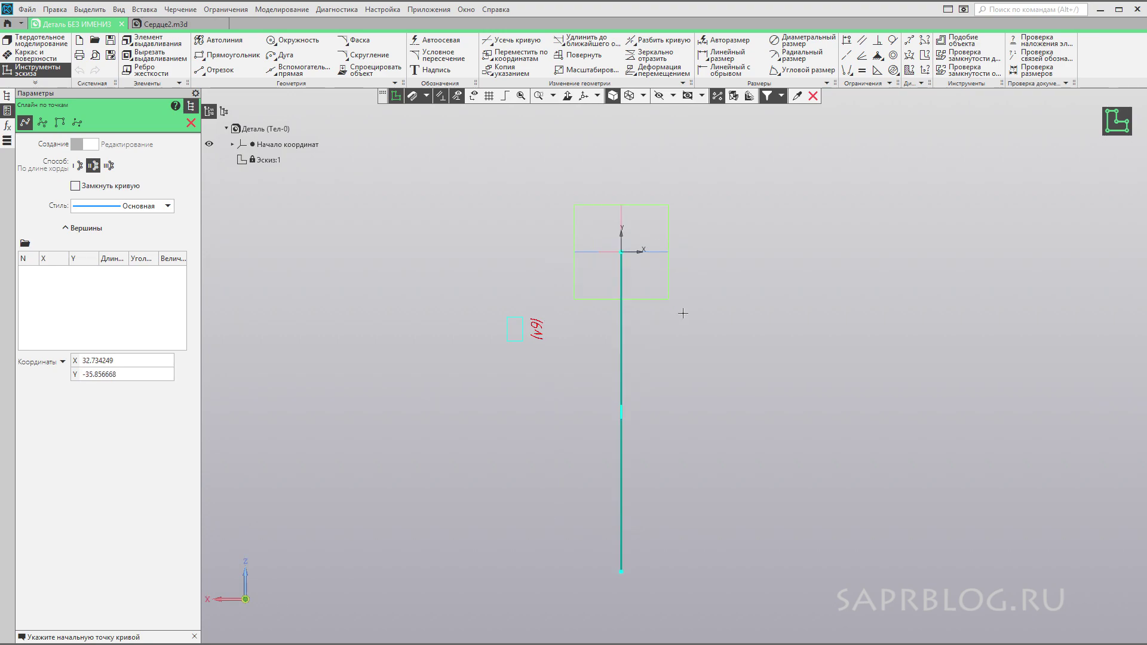
left_click(621, 251)
left_click(730, 237)
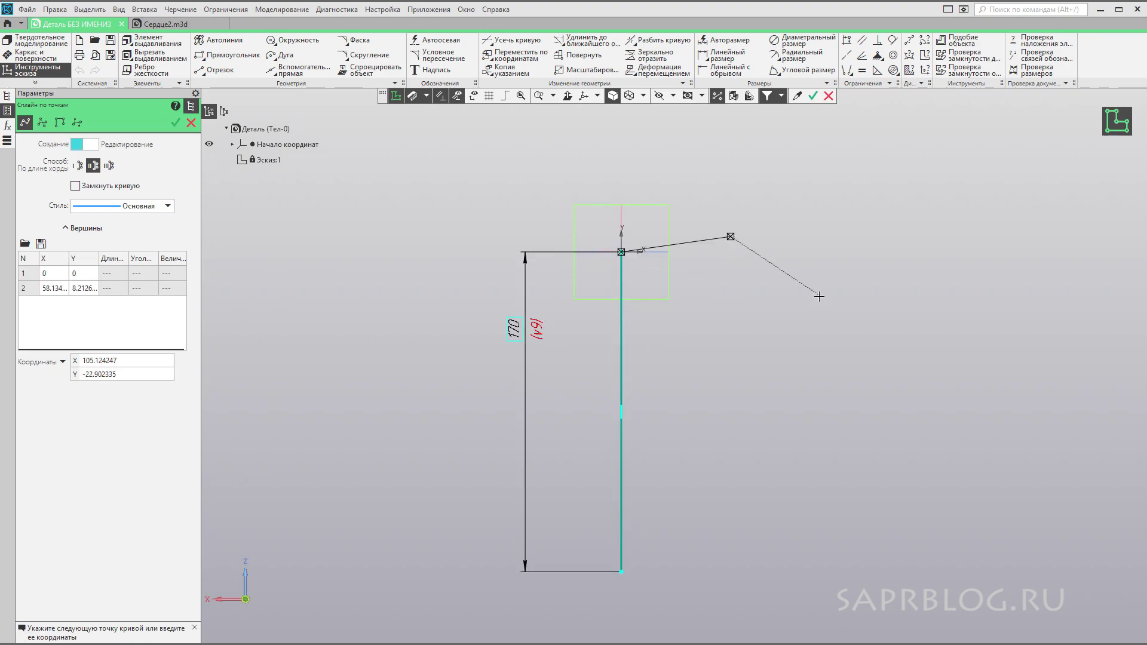
left_click(816, 319)
left_click(801, 455)
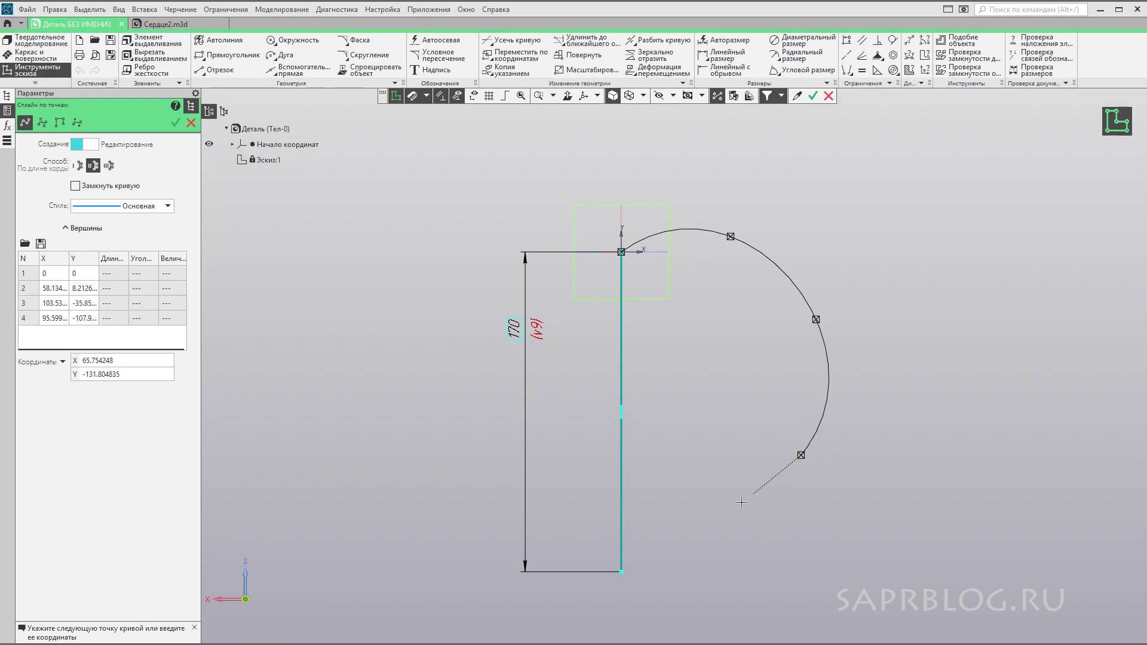
left_click(704, 523)
left_click(621, 572)
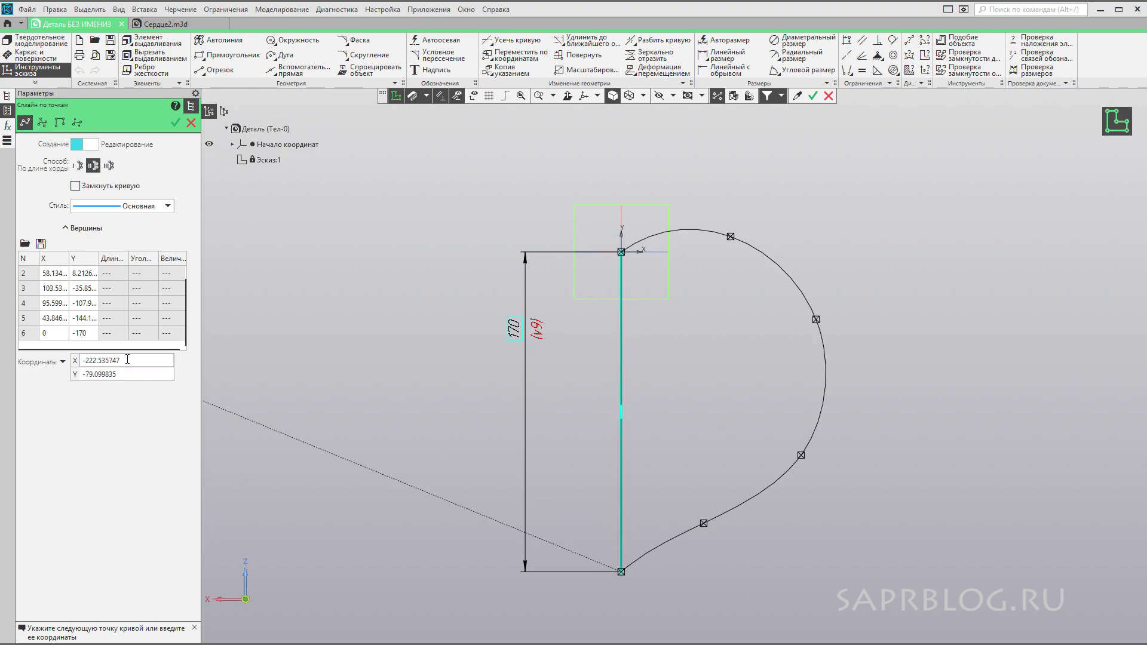
left_click(53, 276)
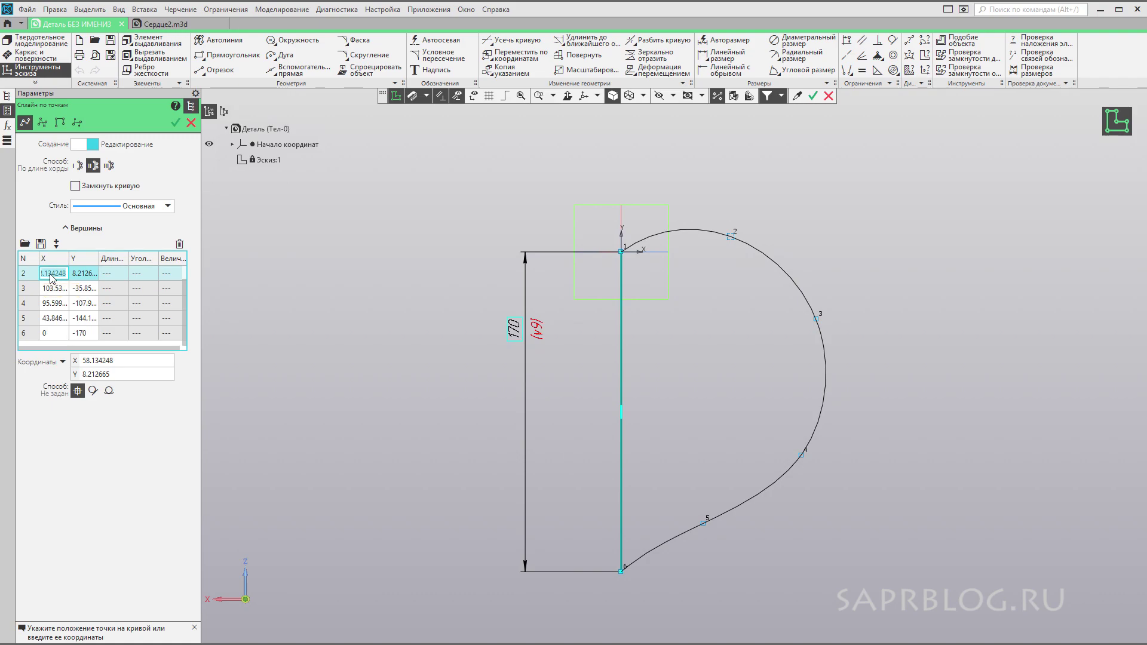
Set spline points 2 and 3 to (40, 22) and (92, 22)
type("40")
key("Tab")
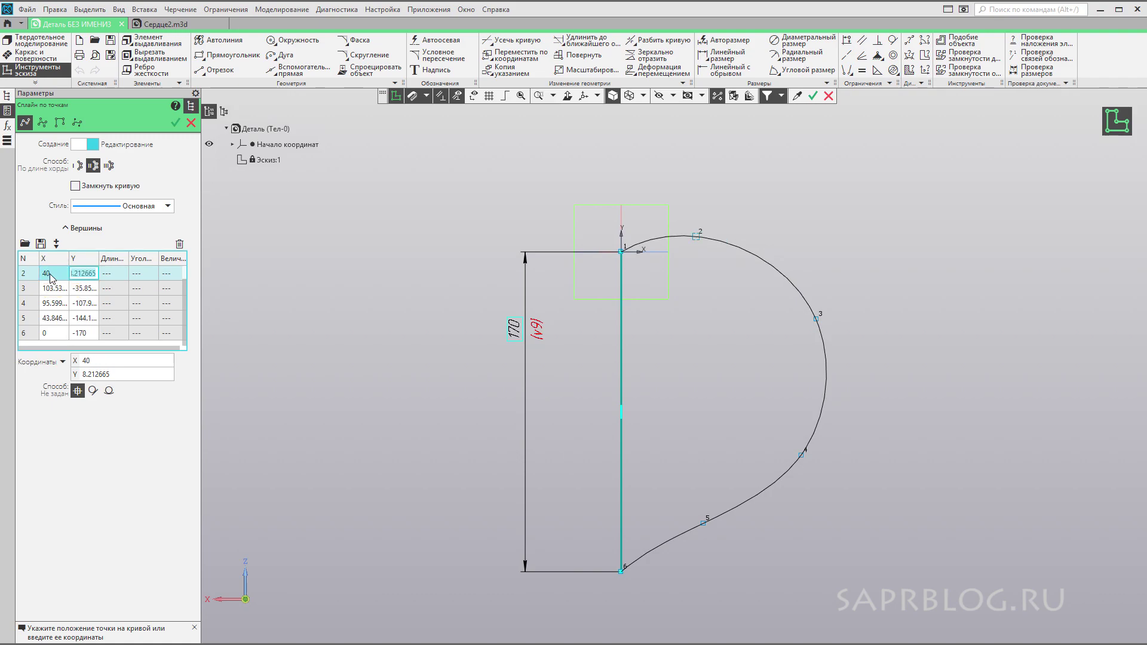
type("22")
left_click(53, 288)
type("92")
key("Tab")
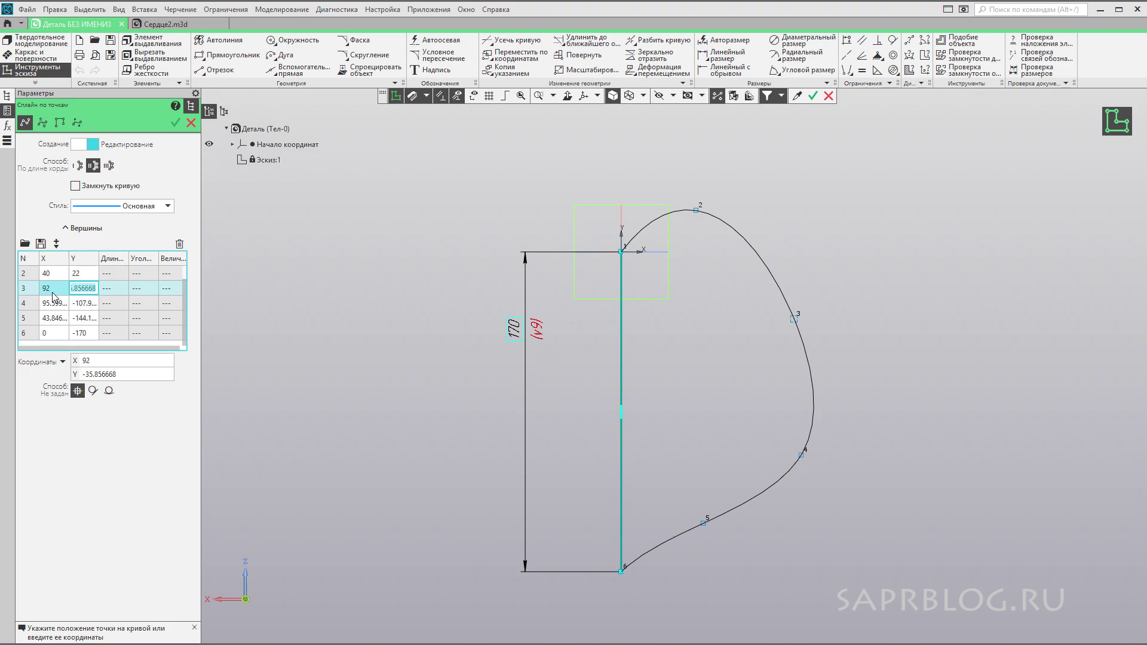
type("22")
left_click(55, 303)
Set point 4 to (120, -27) and point 5 to (87, -99), then finish the spline
type("120")
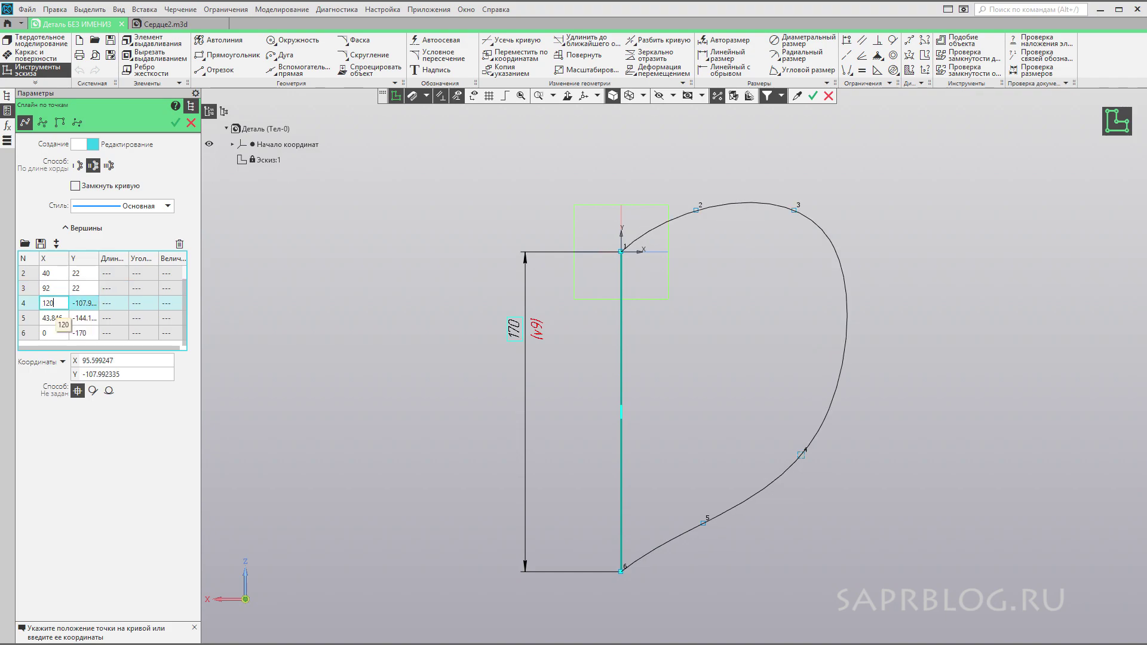
left_click(81, 305)
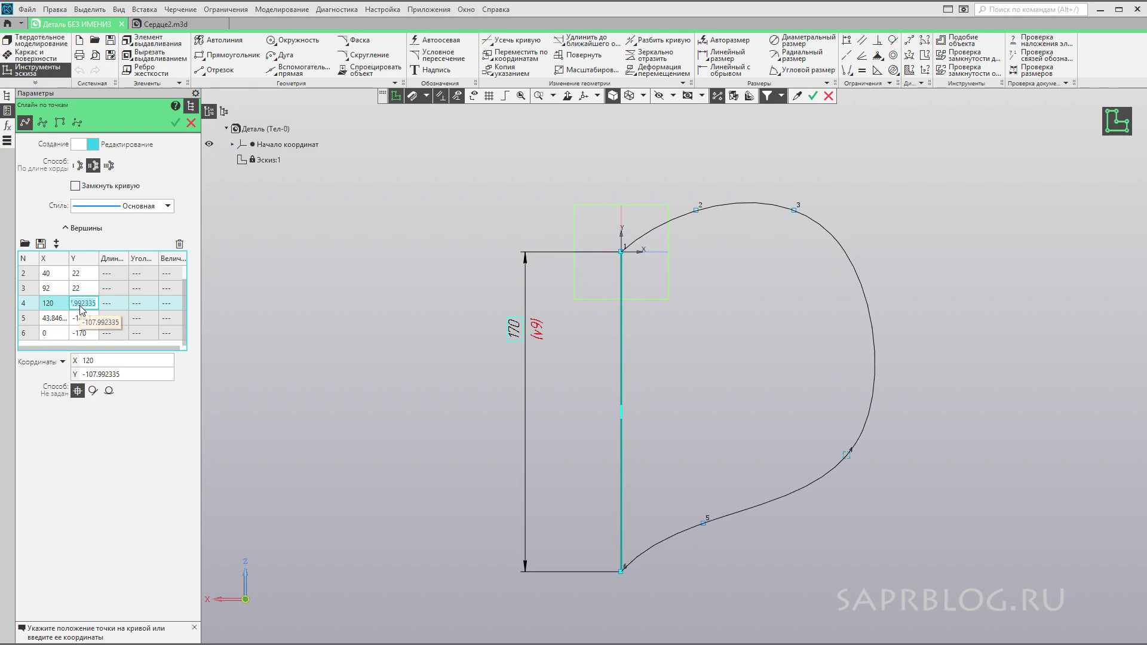
type("-27")
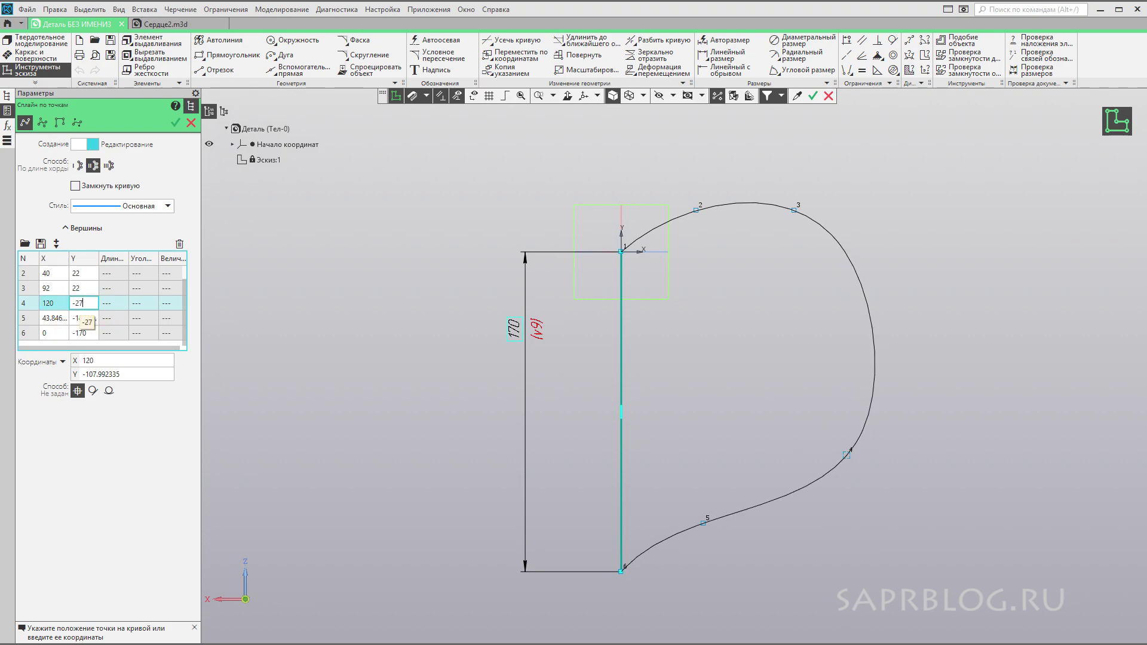
left_click(52, 318)
type("87")
key("Tab")
type("-99")
key("Return")
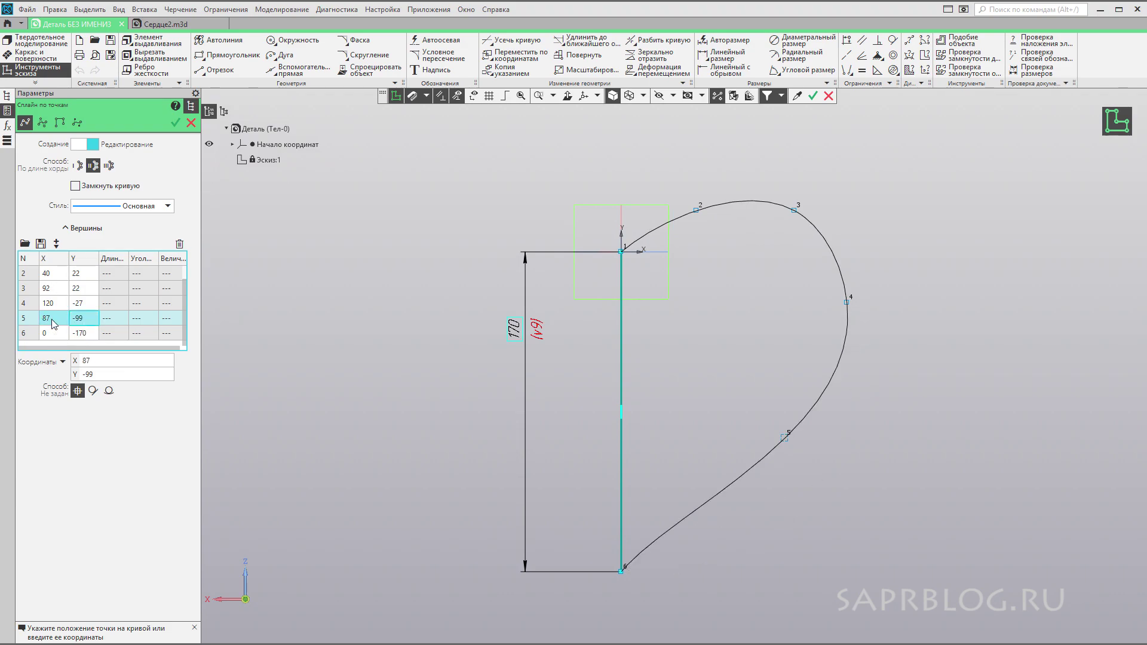
key("ctrl+Return")
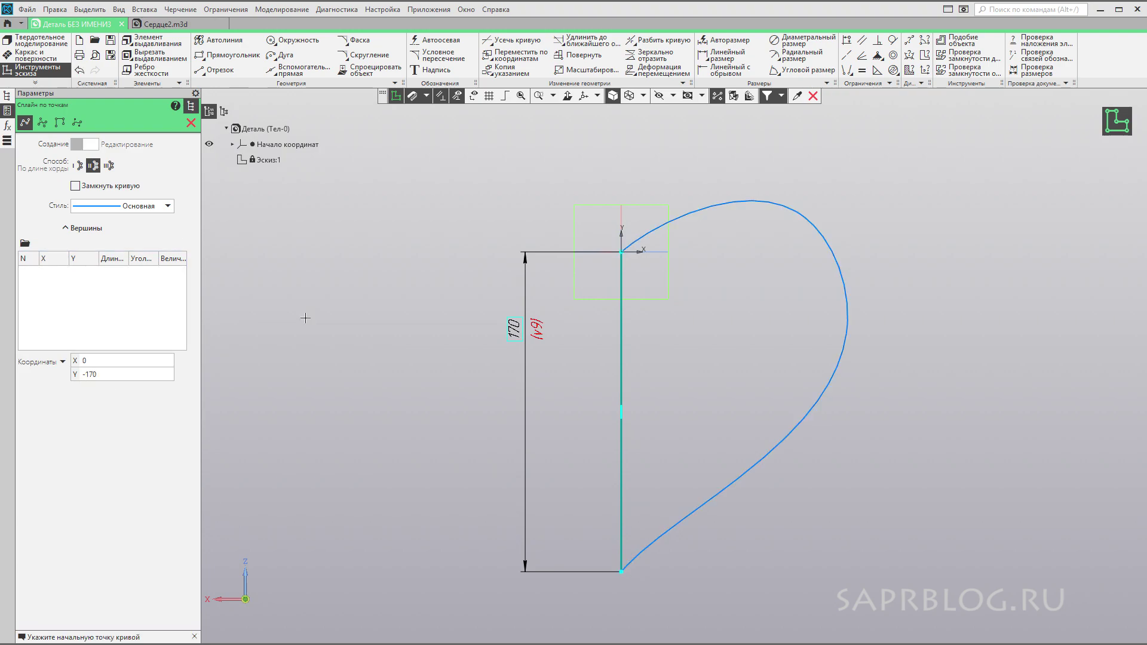
Close Эскиз:1 and open Эскиз:2 on a perpendicular base plane
scroll(751, 336, "down", 1)
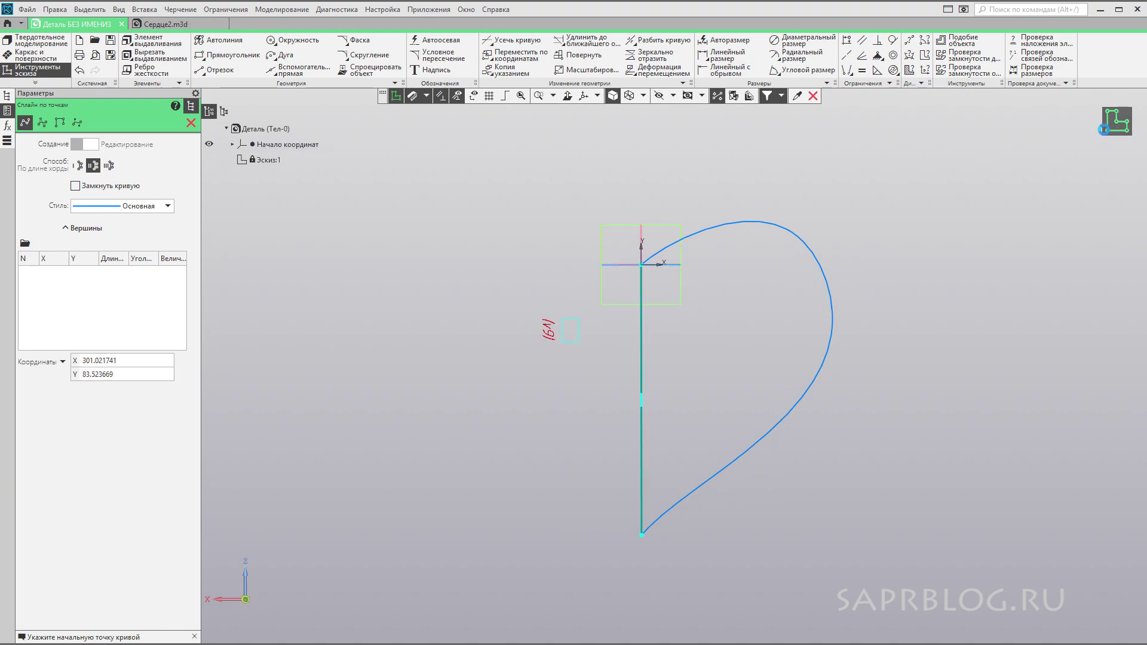
left_click(1112, 126)
mouse_move(952, 366)
middle_mouse_down()
mouse_move(943, 335)
mouse_move(975, 345)
middle_mouse_up()
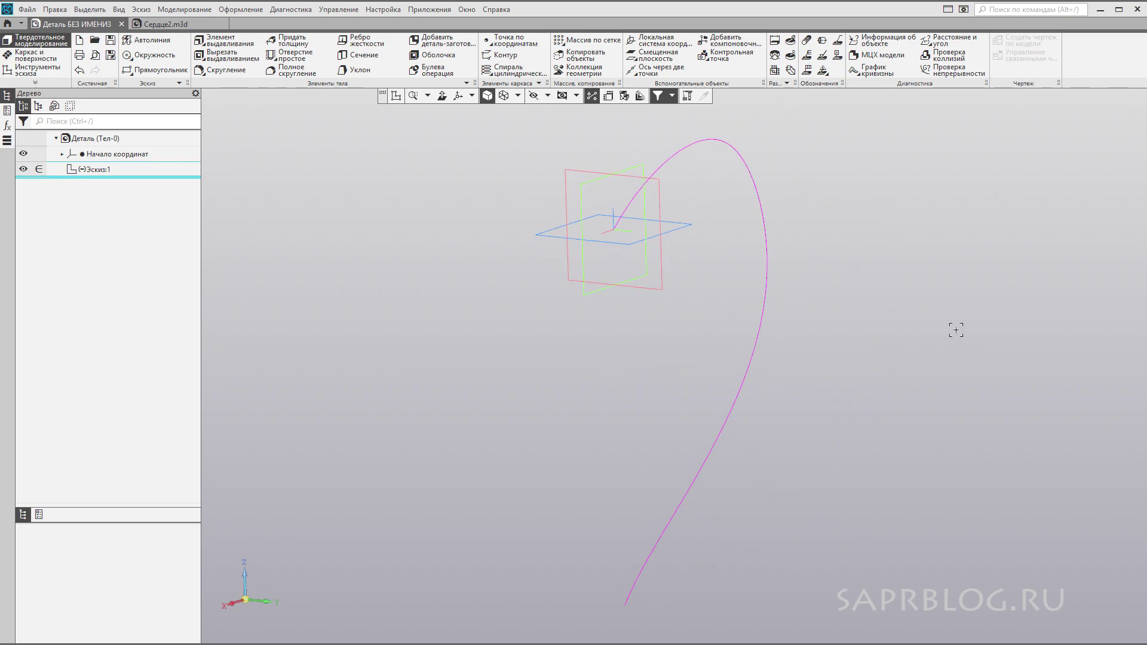
left_click(580, 167)
left_click(586, 148)
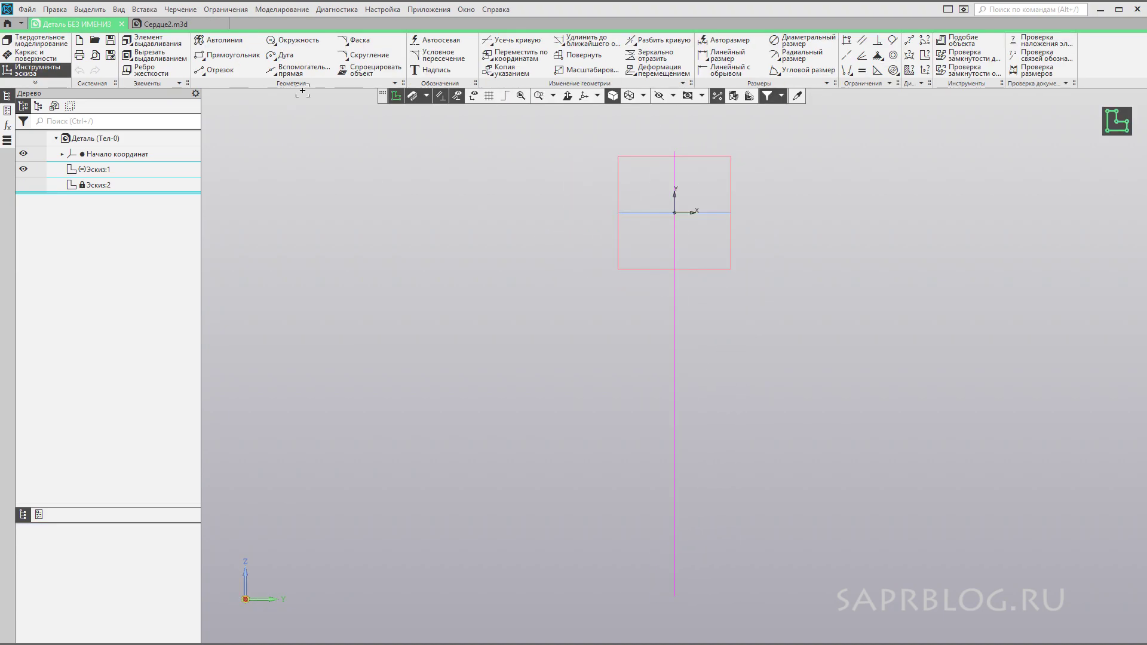
Draw a five-point spline from the origin down to (0, -170)
right_click(342, 234)
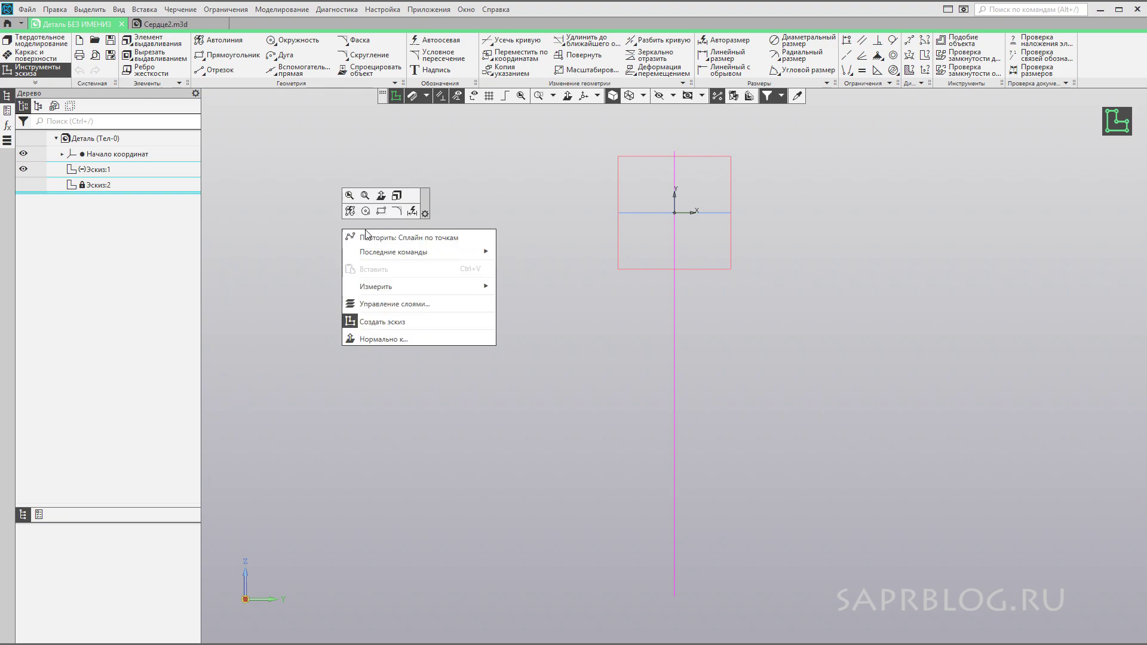
left_click(409, 244)
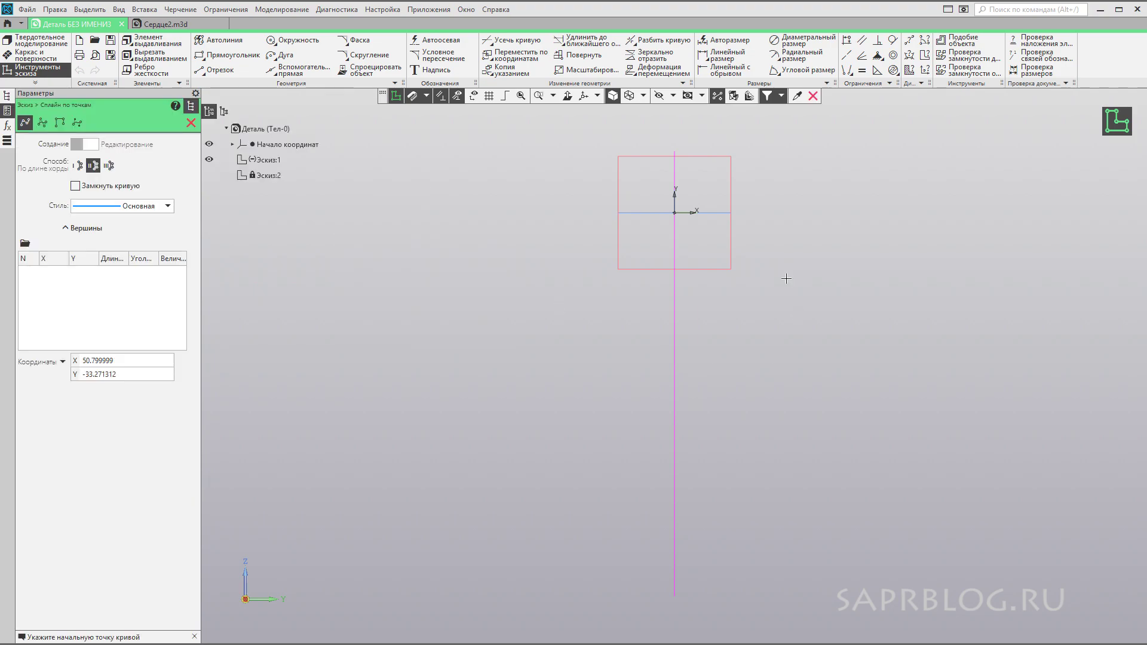
left_click(674, 213)
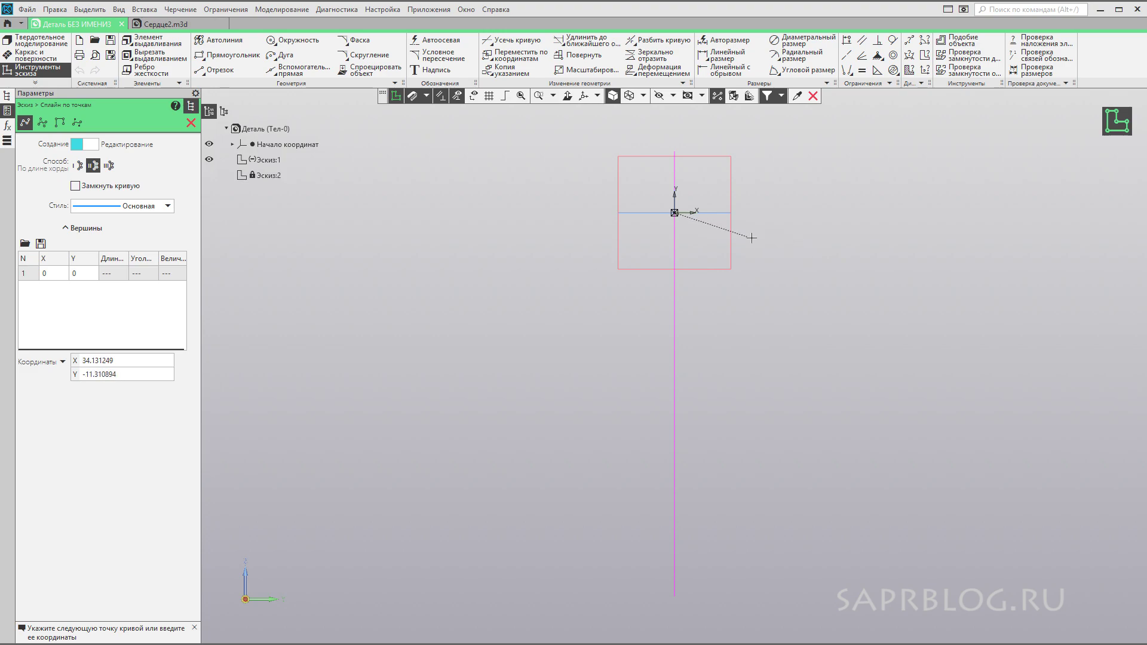
left_click(788, 279)
left_click(797, 406)
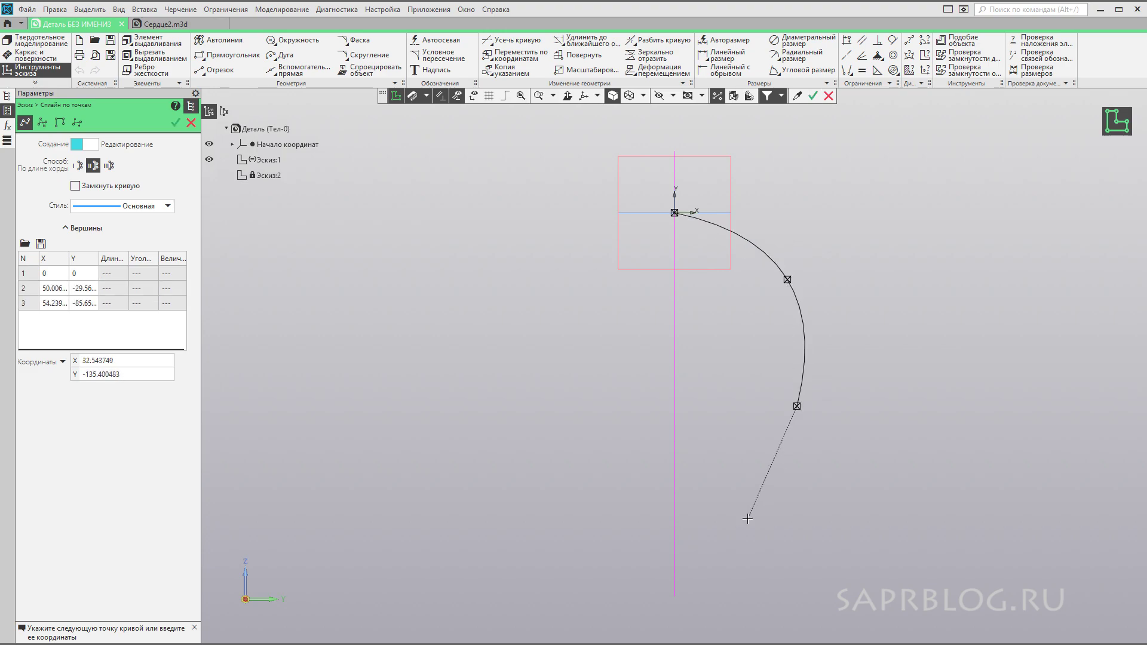
left_click(745, 520)
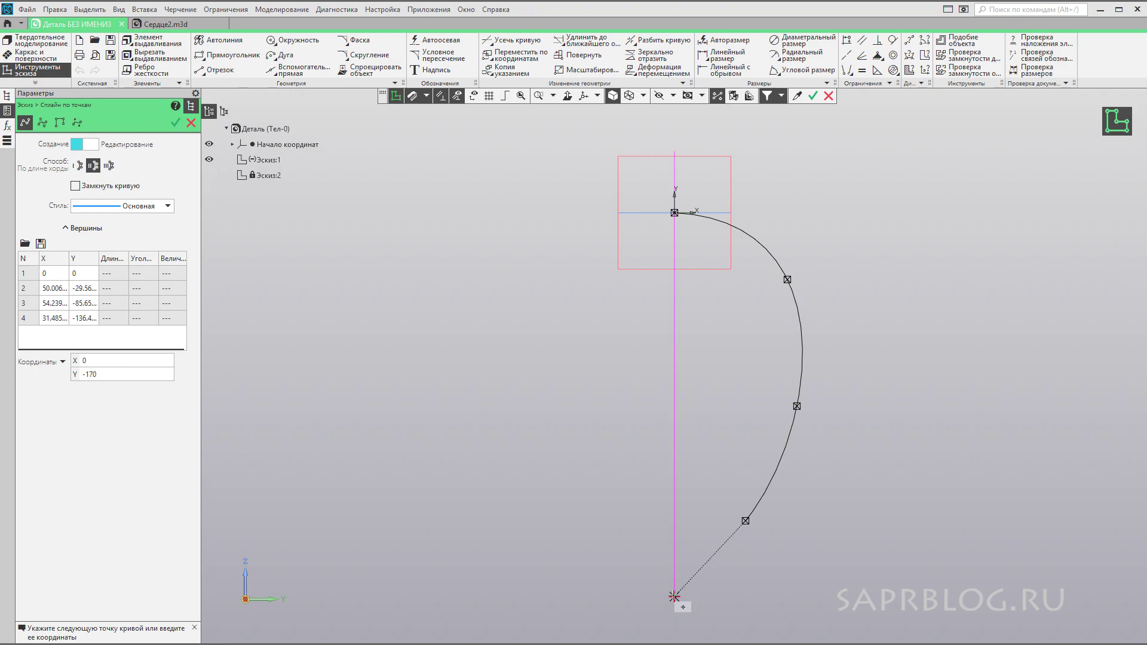
left_click(672, 594)
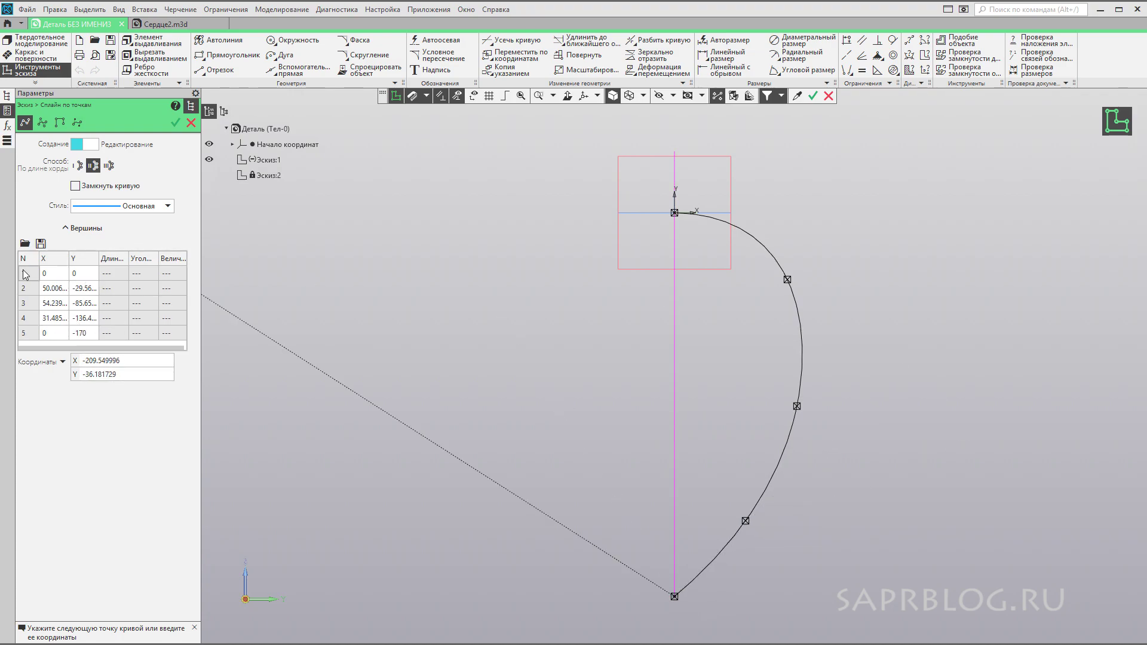
Set spline points 2 and 3 to (38, -11) and (59, -53)
left_click(64, 290)
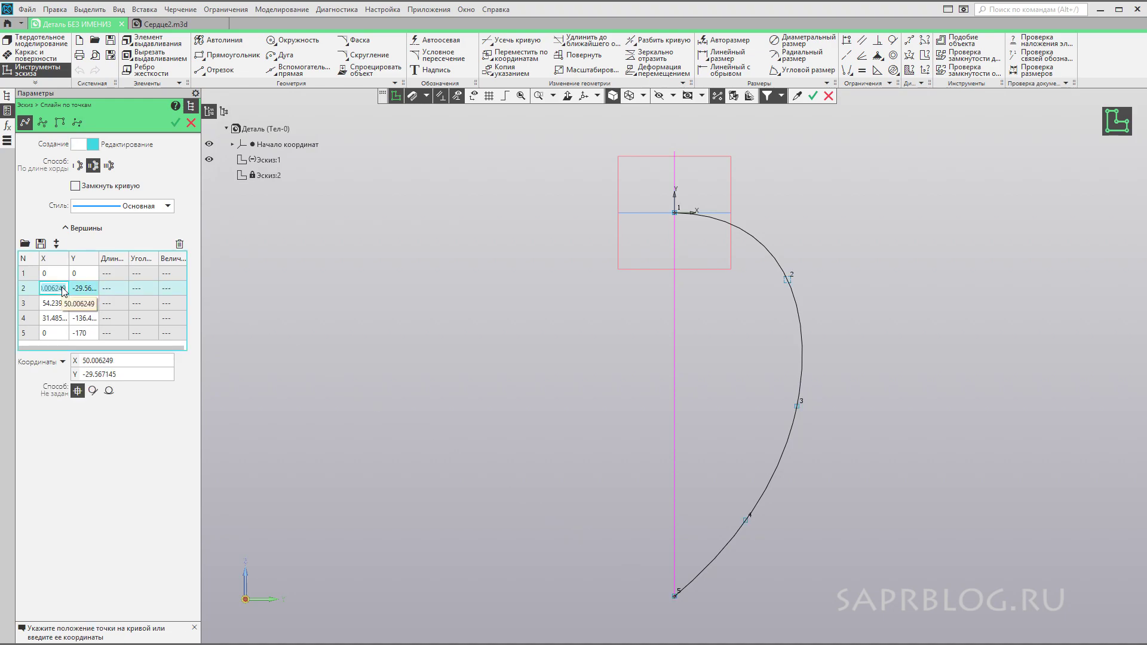
type("38")
key("Tab")
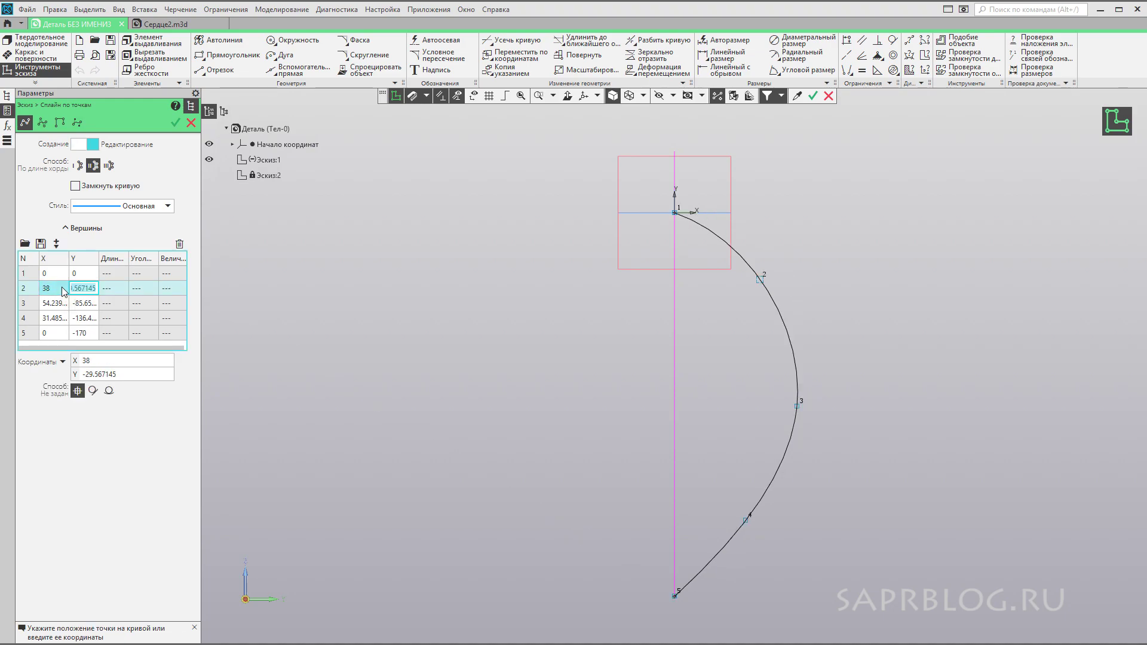
type("-11")
left_click(59, 304)
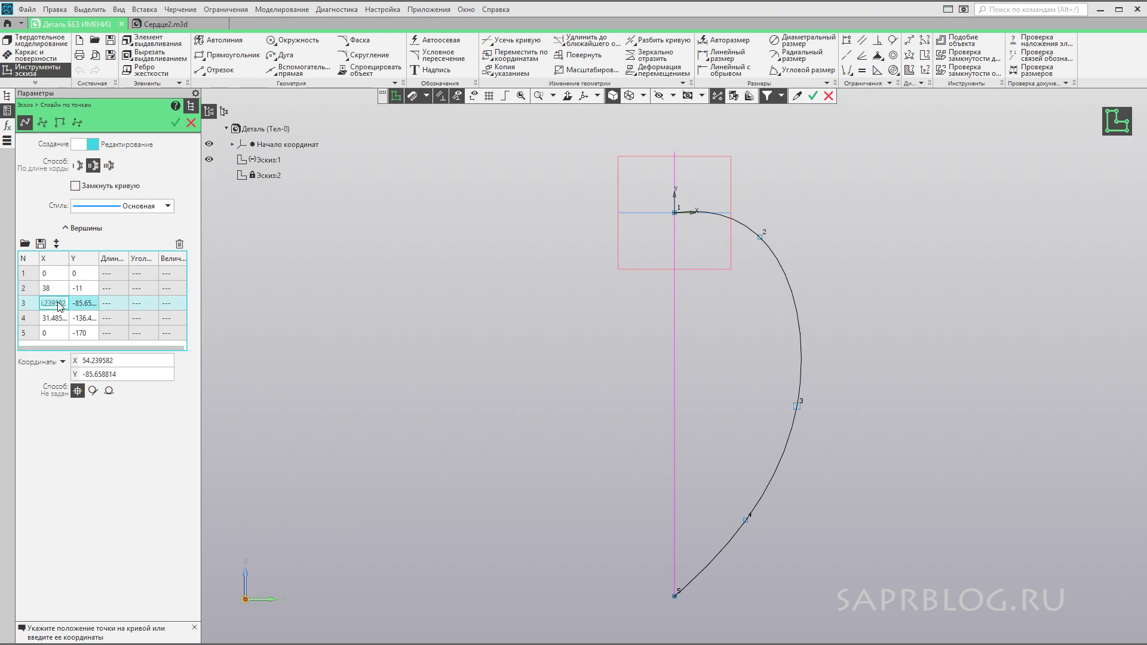
type("59")
key("Tab")
type("-53")
left_click(55, 319)
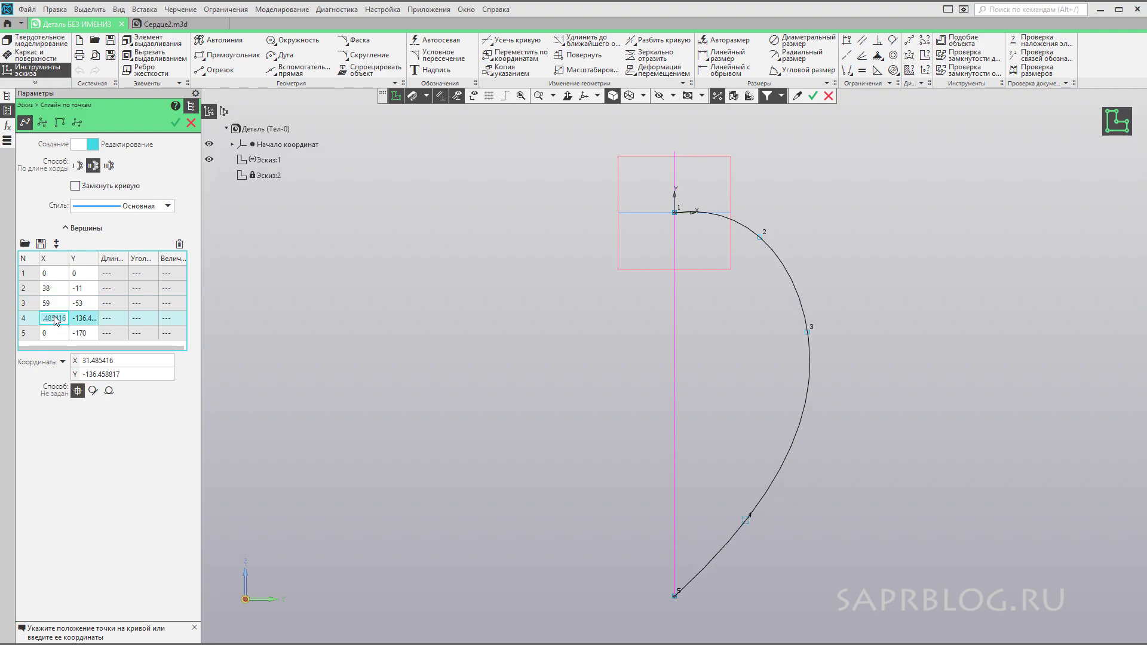
Set spline point 4 to (47, -123) and finish the spline
type("47")
key("Tab")
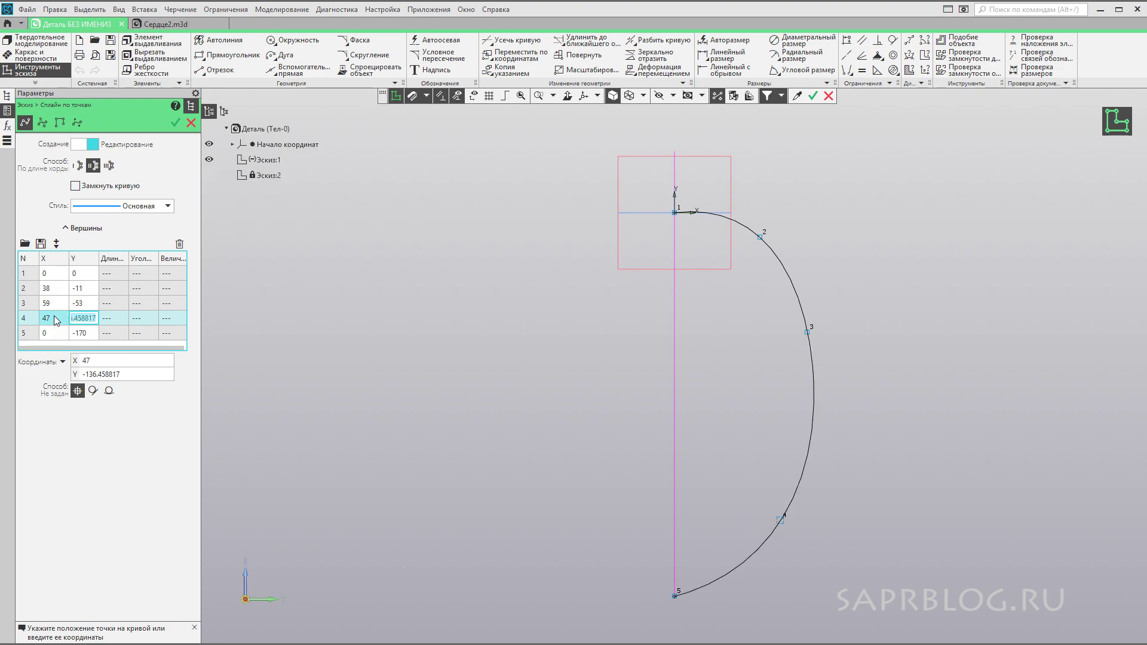
type("-123")
key("Return")
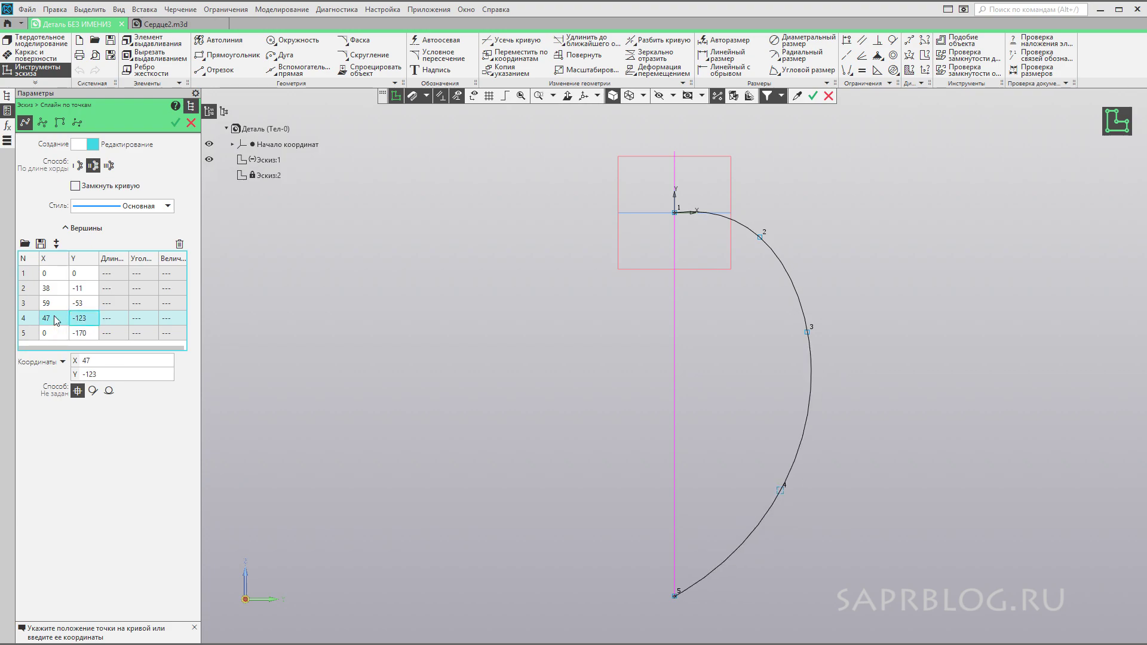
key("ctrl+Return")
End the spline command, show the sketch's degrees of freedom, and exit Эскиз:2
scroll(825, 213, "down", 1)
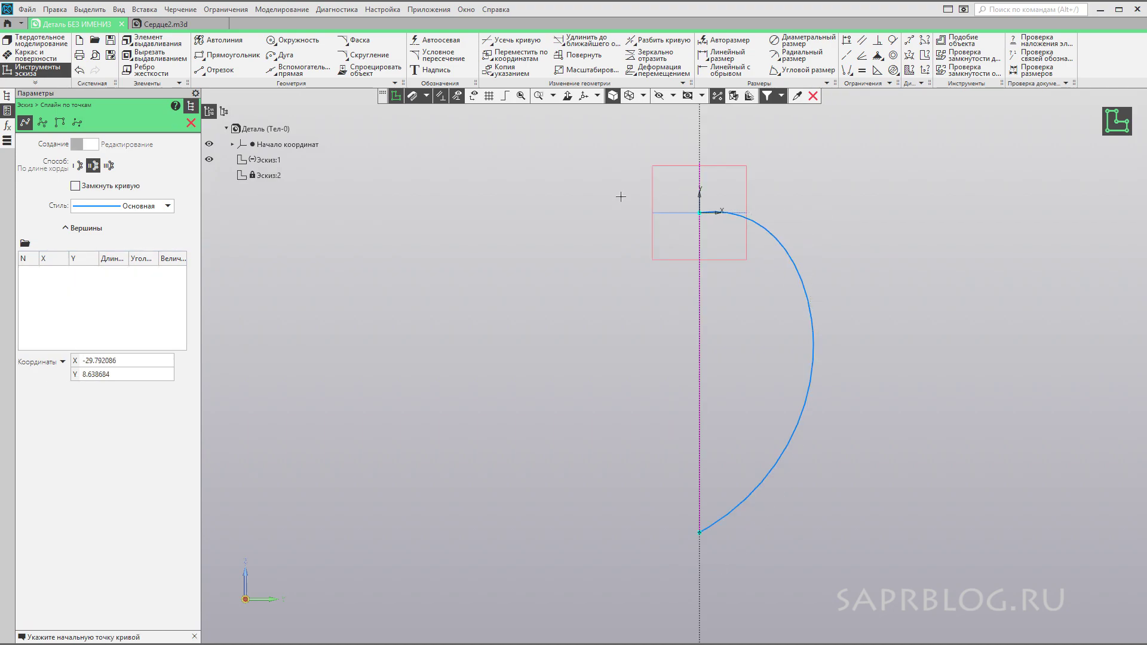
left_click(191, 122)
scroll(947, 335, "up", 1)
scroll(837, 363, "down", 1)
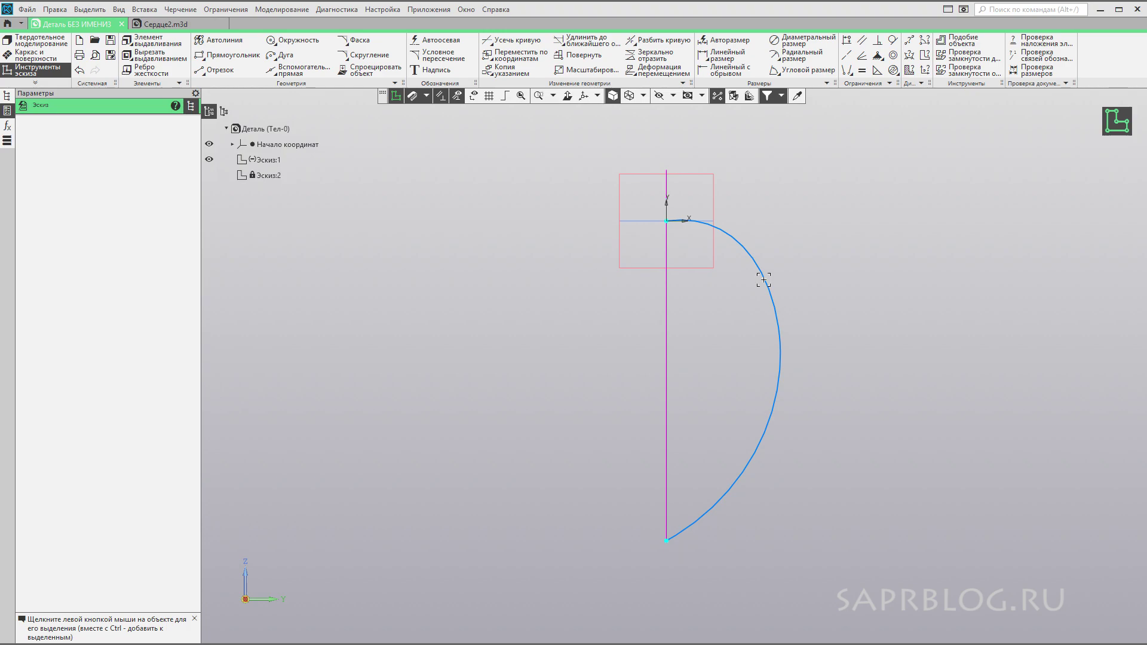
left_click(474, 96)
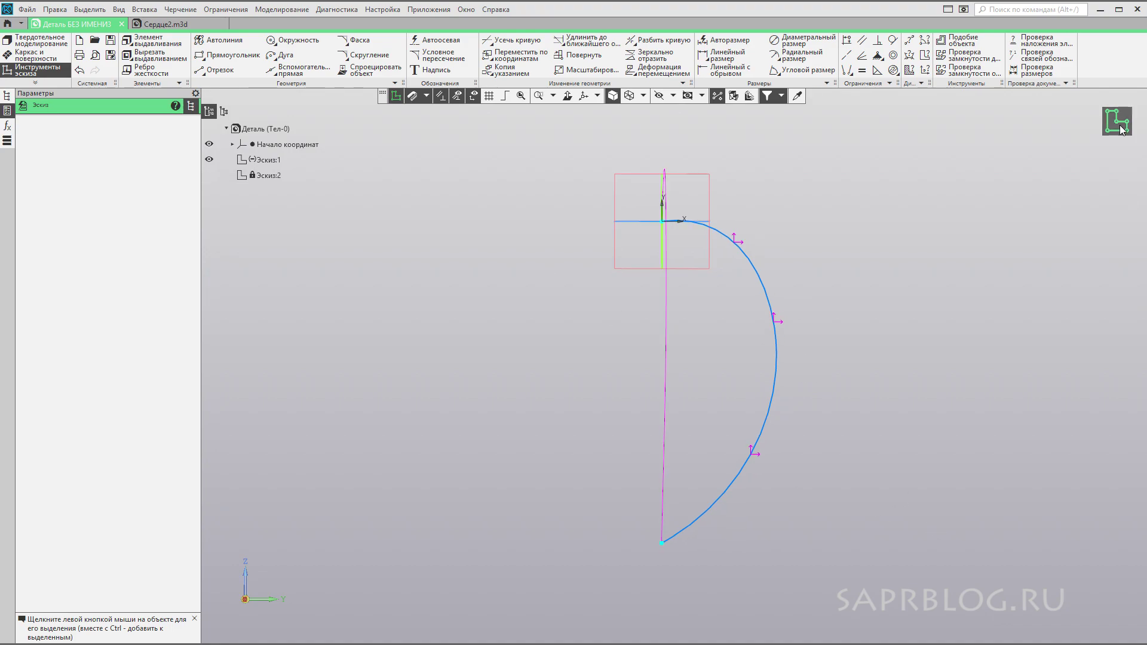
left_click(1120, 124)
mouse_move(817, 489)
middle_mouse_down()
mouse_move(795, 469)
mouse_move(717, 502)
mouse_move(775, 445)
mouse_move(769, 405)
mouse_move(769, 502)
mouse_move(715, 445)
mouse_move(681, 456)
middle_mouse_up()
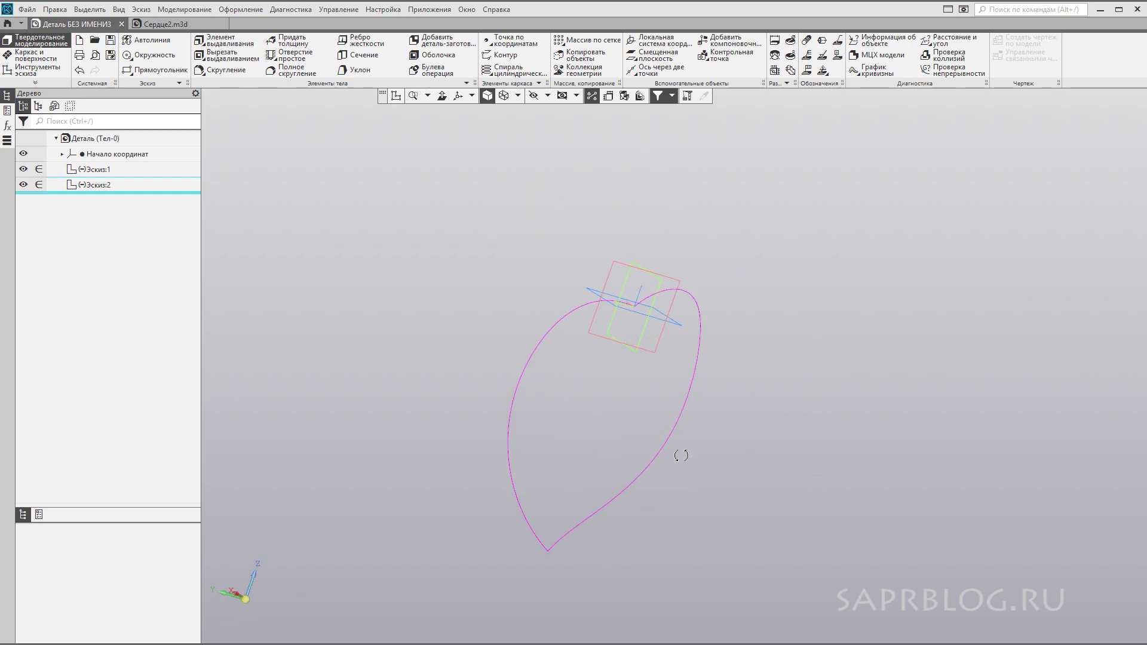
Orbit around both half-heart curves and switch to the Каркас и поверхности toolset
mouse_move(649, 374)
middle_mouse_down()
mouse_move(858, 402)
mouse_move(956, 507)
mouse_move(884, 456)
mouse_move(887, 377)
mouse_move(848, 450)
mouse_move(809, 404)
mouse_move(765, 384)
mouse_move(809, 428)
middle_mouse_up()
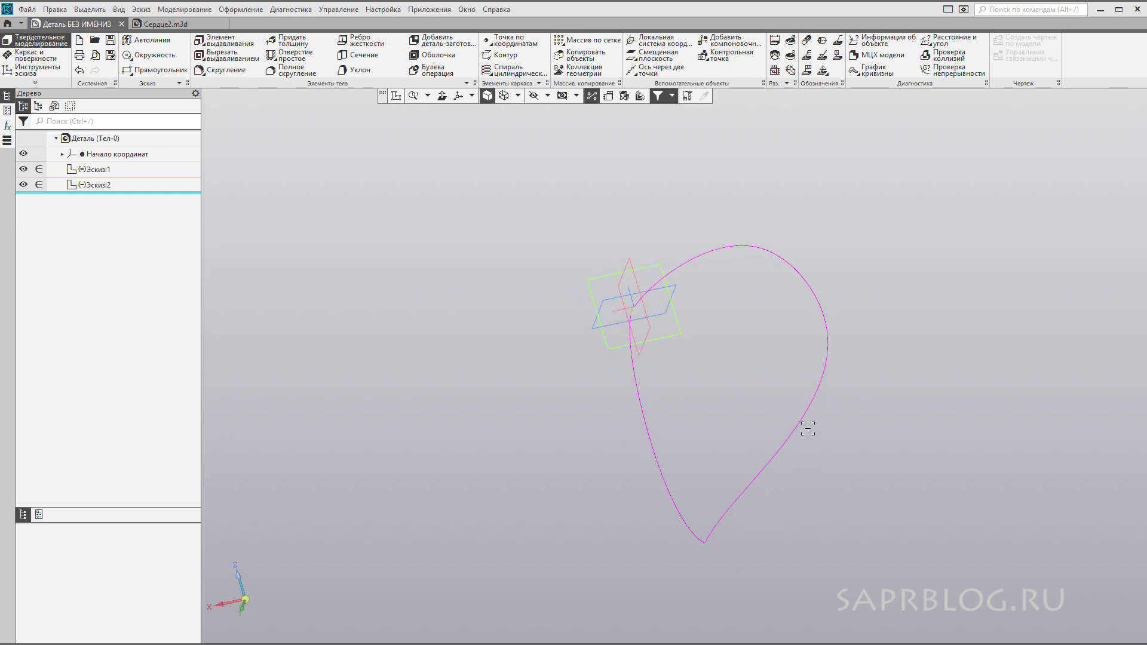
mouse_move(938, 432)
middle_mouse_down()
mouse_move(955, 446)
mouse_move(950, 388)
mouse_move(851, 366)
middle_mouse_up()
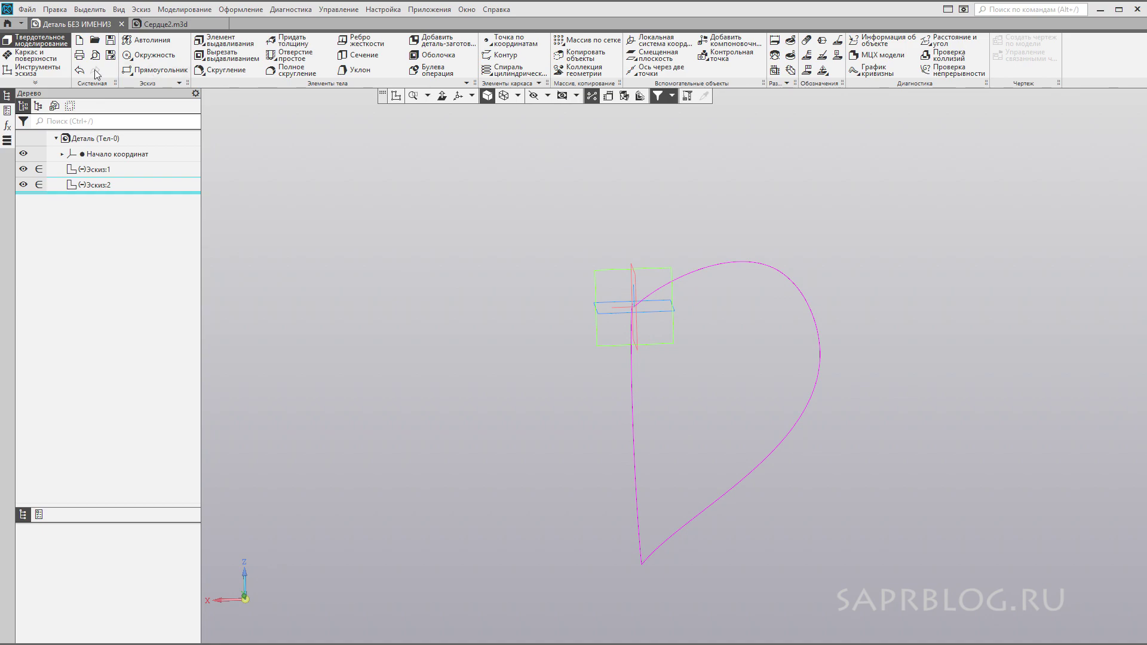
left_click(53, 57)
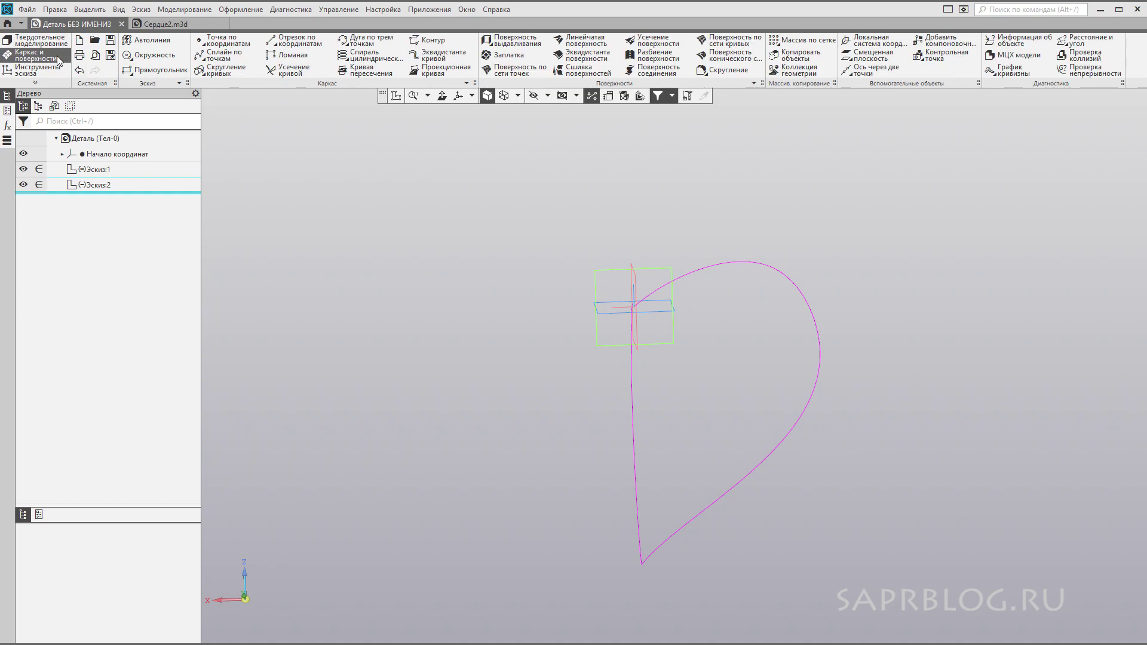
Build Контур:1 from the Эскиз:1 curve using manual curve selection
left_click(426, 41)
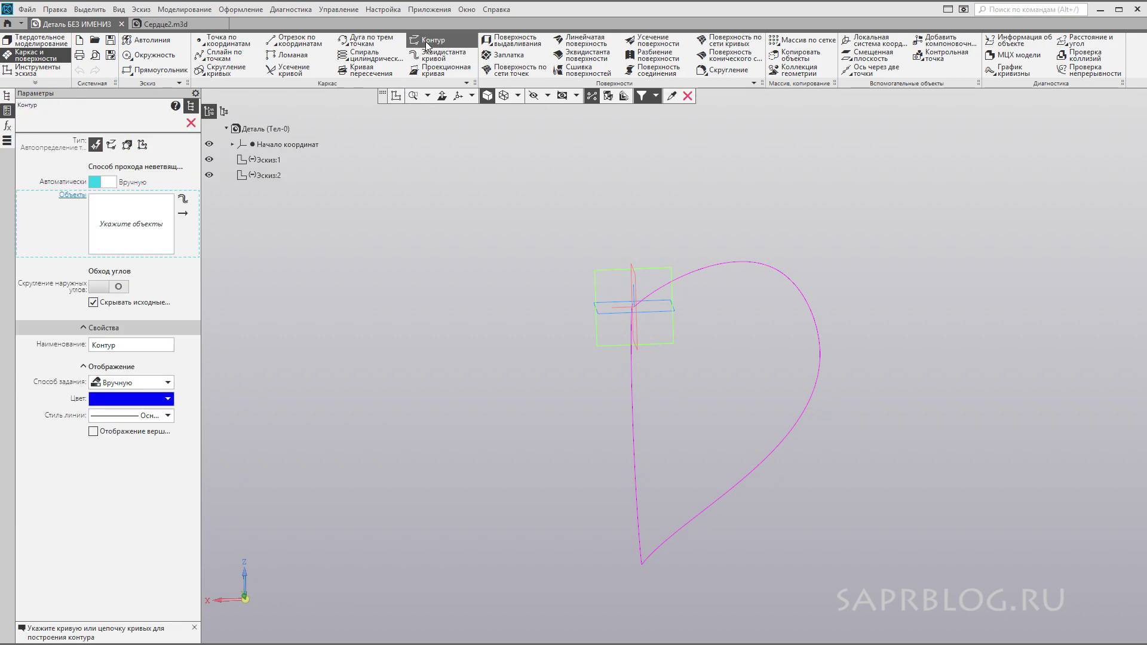
left_click(107, 184)
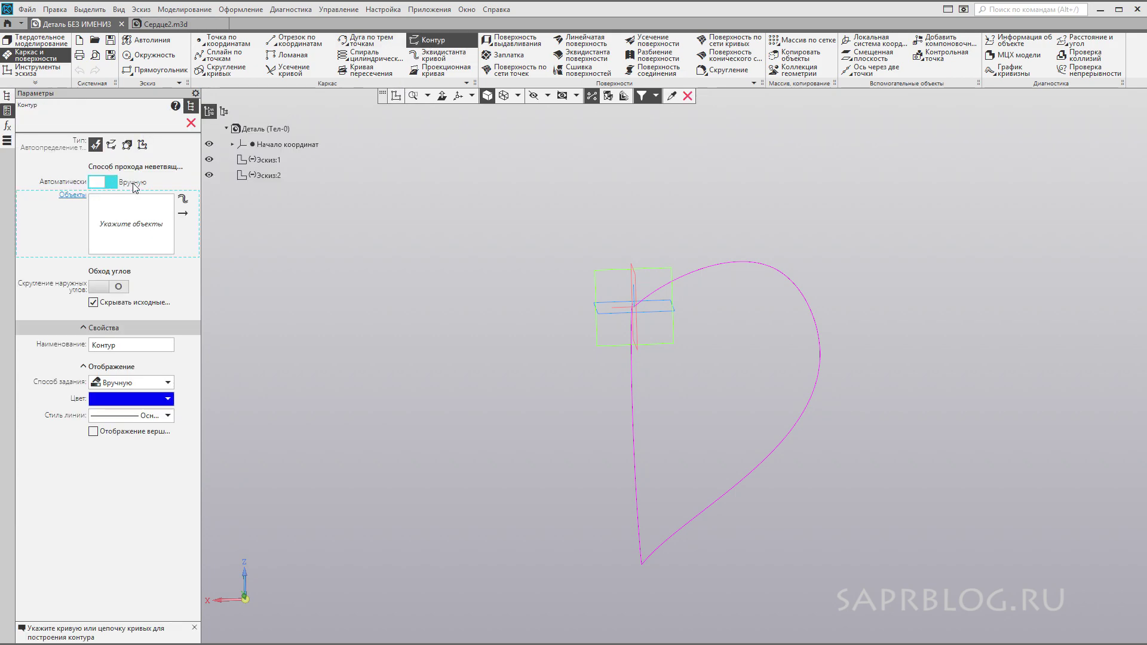
middle_click_drag(697, 185, 727, 237)
left_click(721, 258)
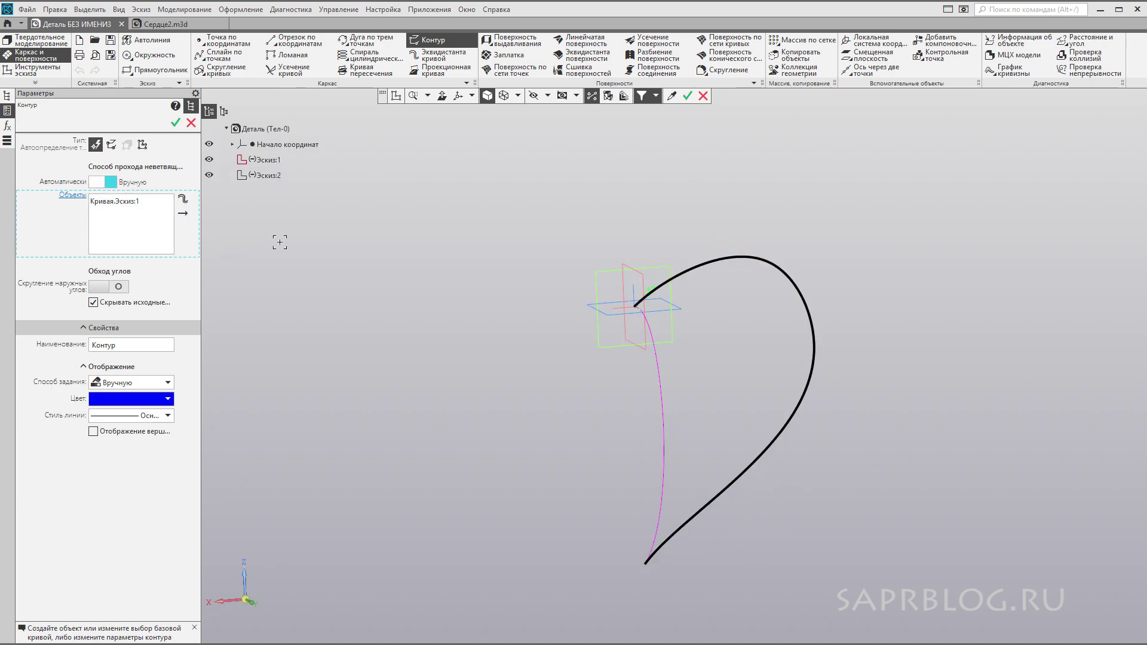
key("ctrl+Return")
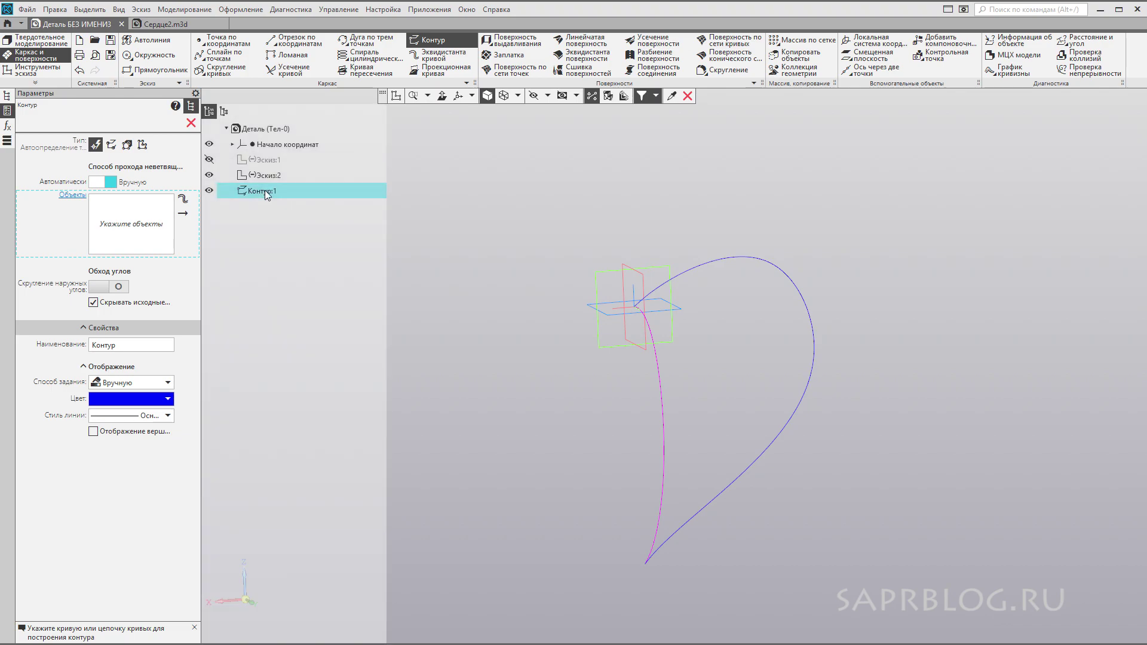
Build Контур:2 from the Эскиз:2 curve and close the Контур command
middle_click_drag(863, 426, 894, 421)
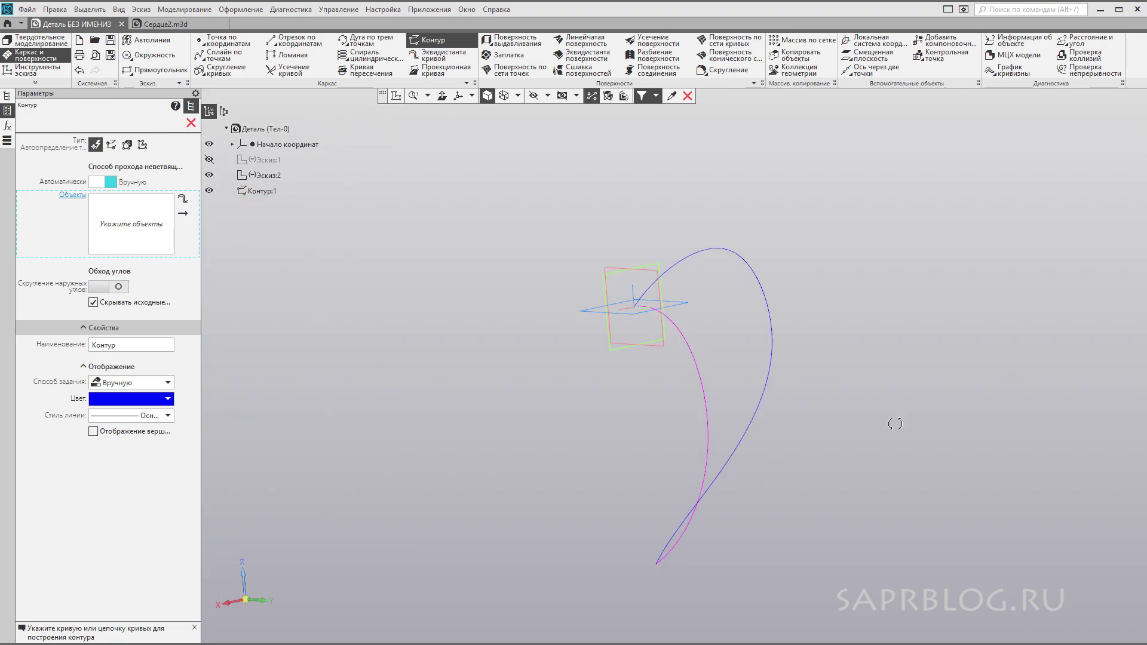
left_click(697, 380)
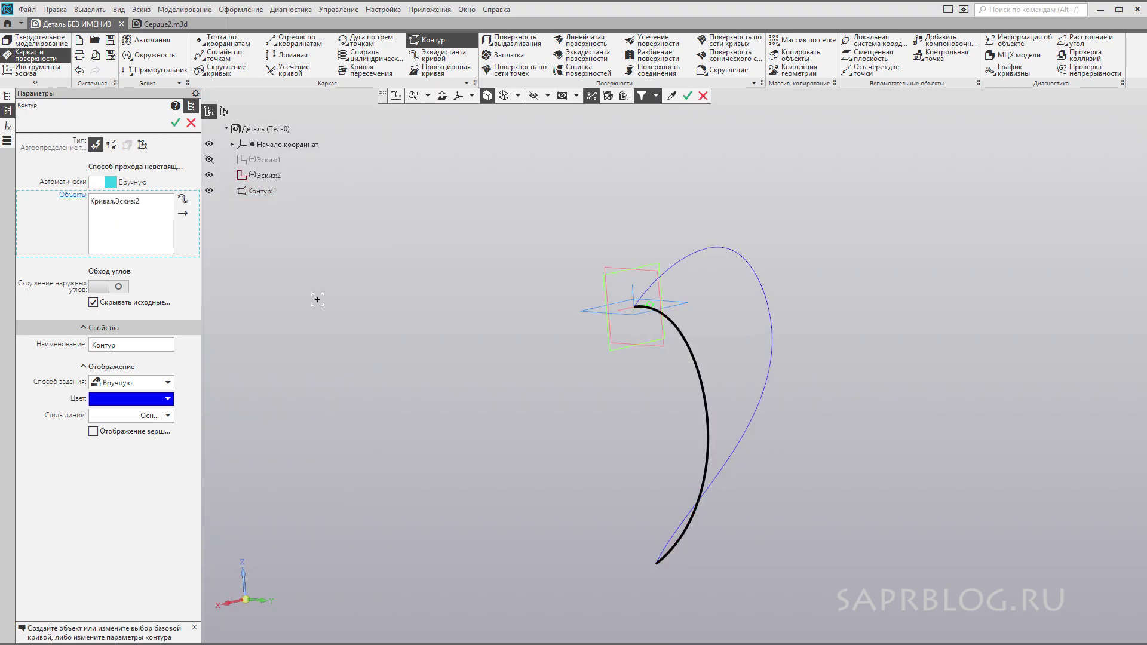
key("ctrl+Return")
middle_click_drag(437, 293, 362, 332)
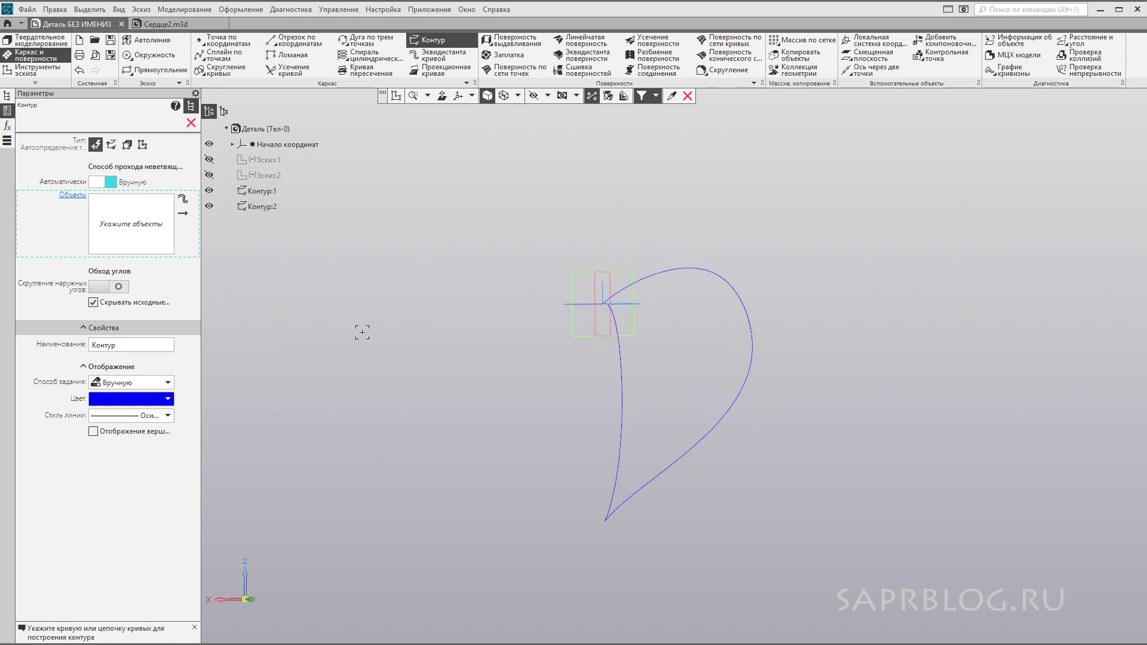
left_click(192, 123)
Select Контур:1 and Контур:2 in the tree to check their curves
left_click(98, 202)
left_click(98, 217)
left_click(921, 389)
mouse_move(812, 418)
middle_mouse_down()
mouse_move(829, 425)
mouse_move(809, 474)
mouse_move(822, 440)
middle_mouse_up()
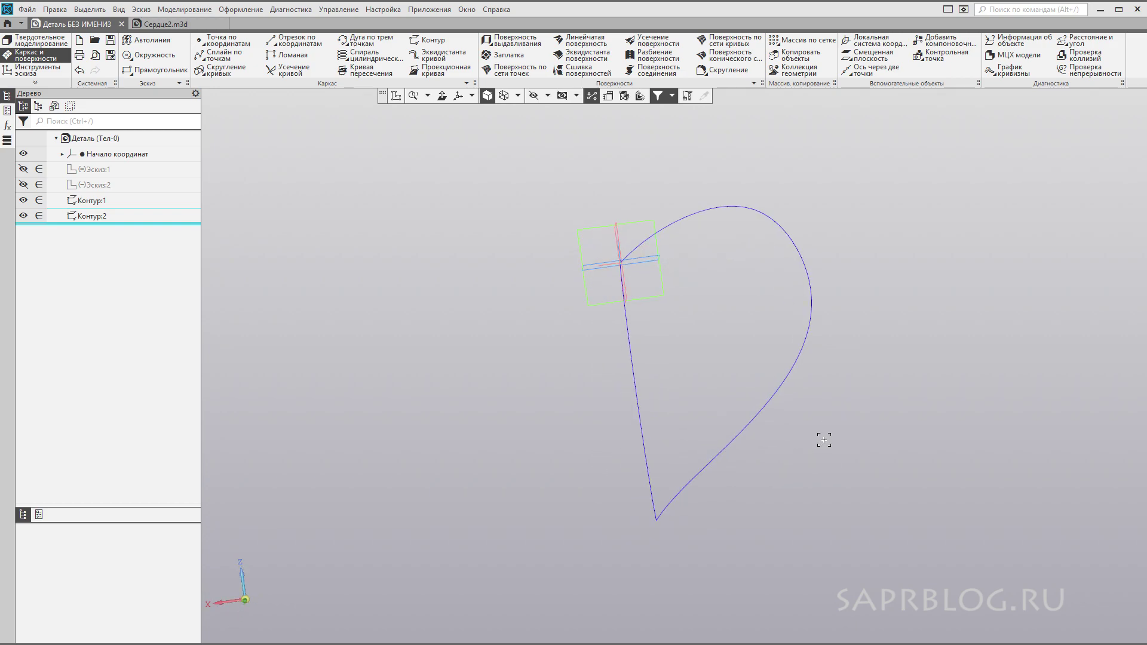
Mirror Контур:1 across the ZY plane as Зеркальный массив:1
left_click(801, 41)
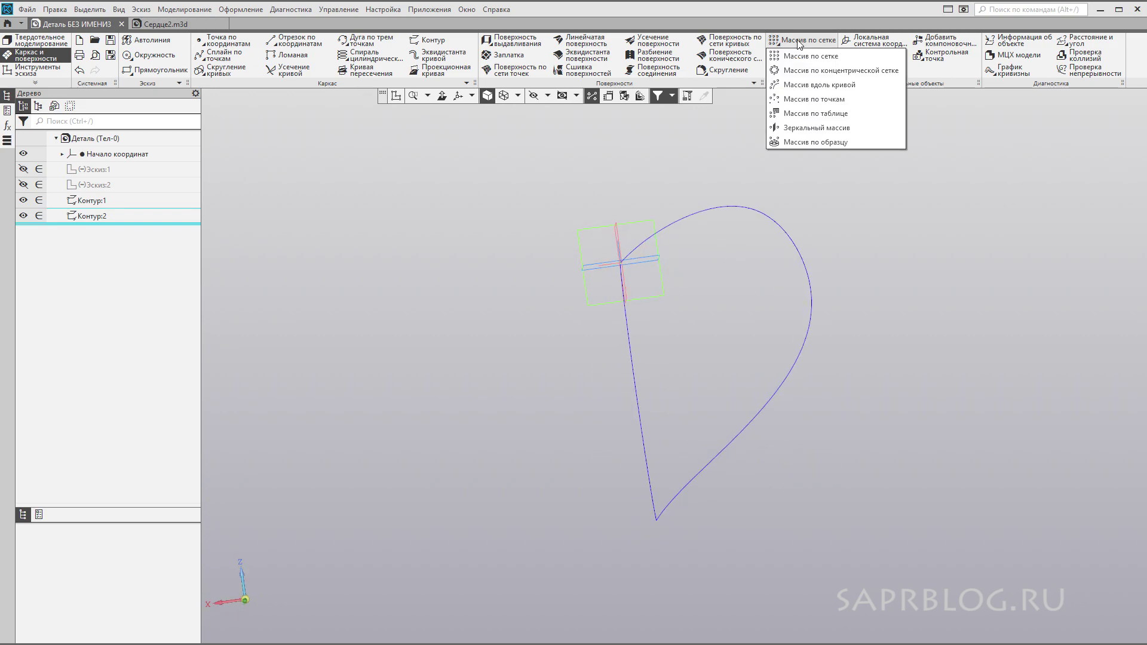
left_click(802, 130)
left_click(742, 206)
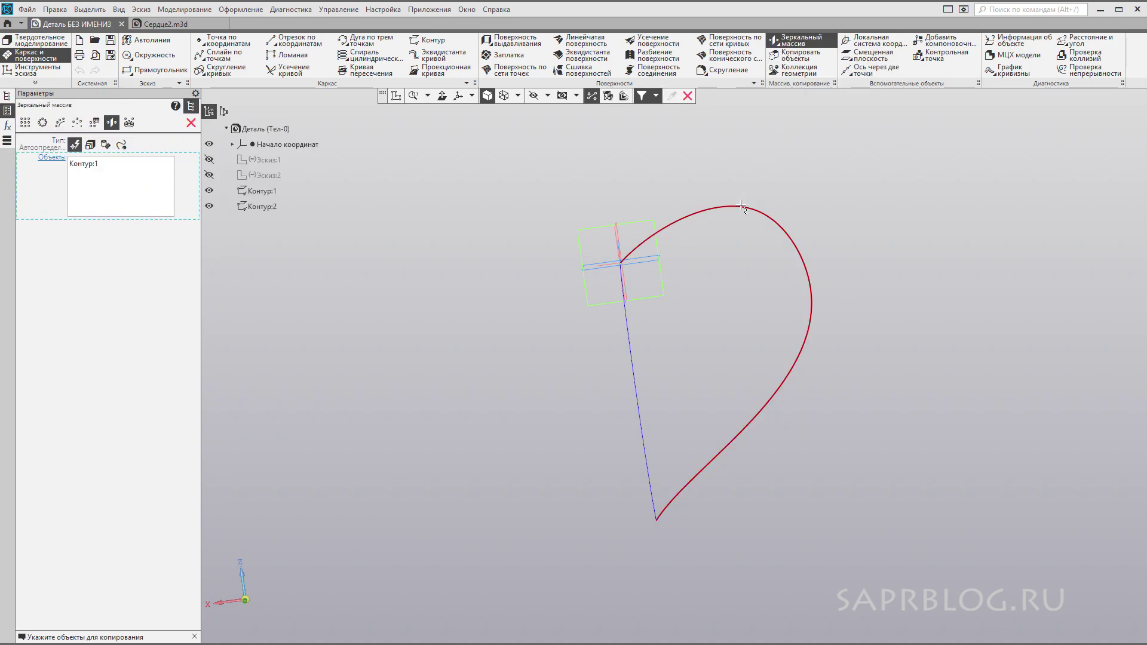
left_click(126, 258)
middle_click_drag(315, 305, 350, 307)
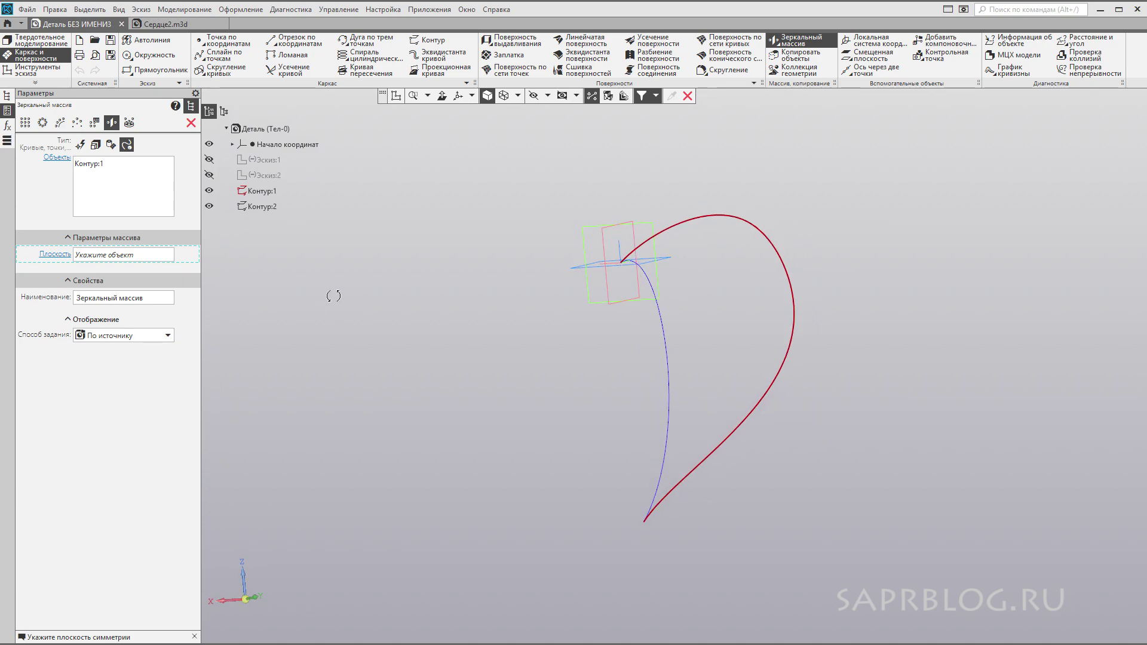
left_click(616, 225)
key("ctrl+Return")
Mirror Контур:2 across the ZX plane as Зеркальный массив:2 and finish the mirror command
middle_click_drag(825, 330, 815, 298)
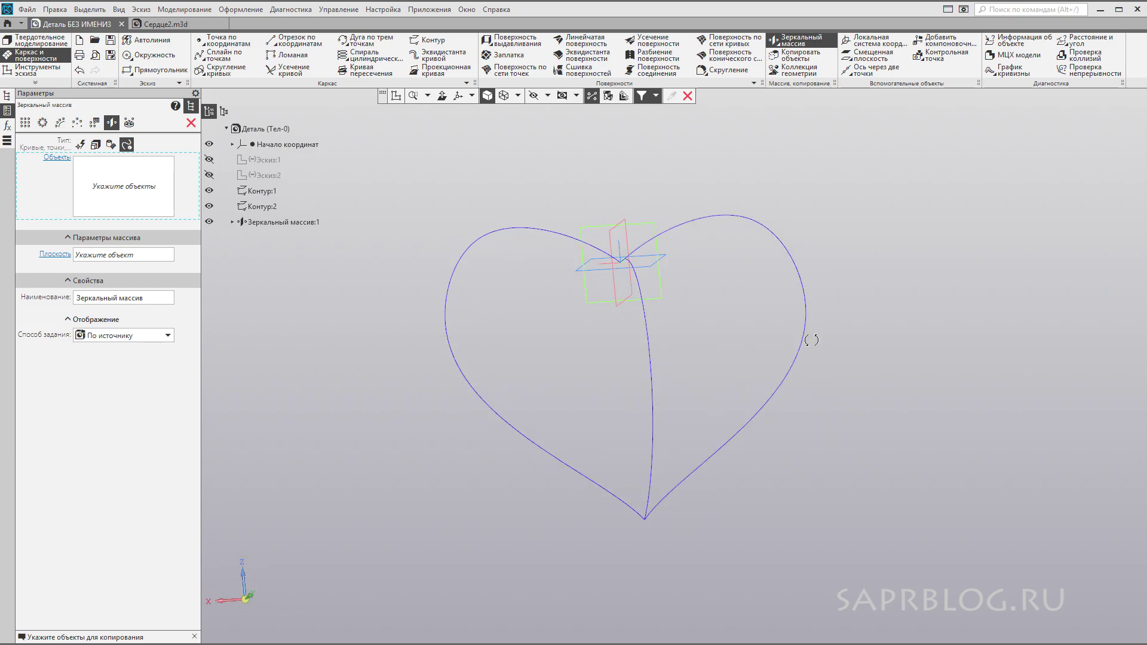
middle_click_drag(814, 297, 777, 342)
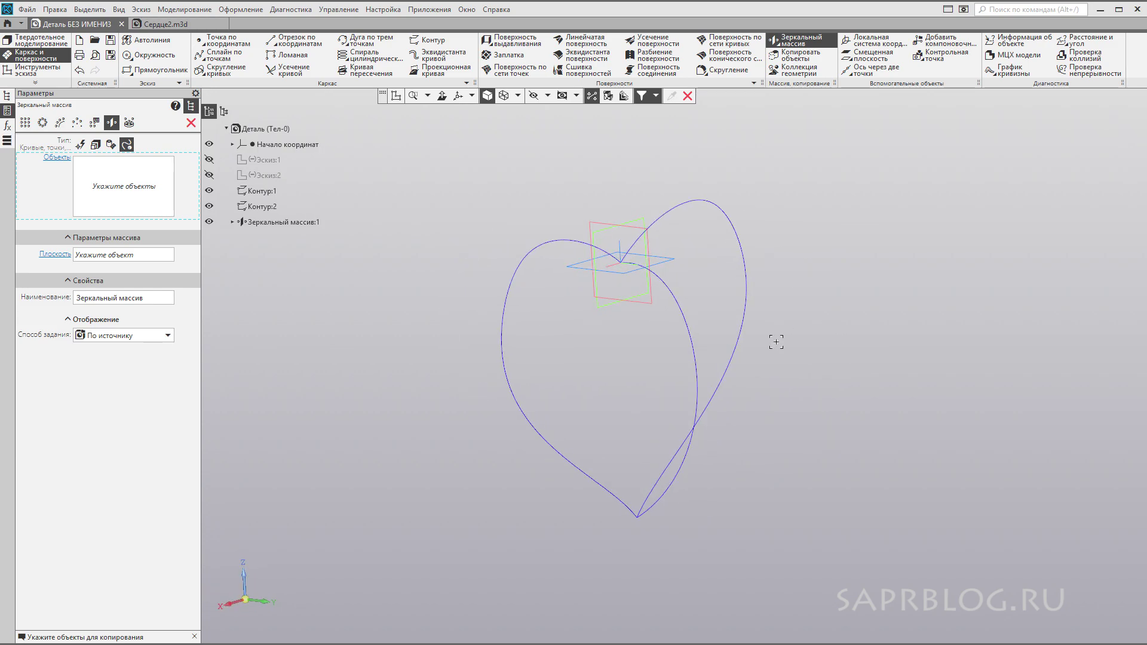
left_click(684, 313)
left_click(140, 258)
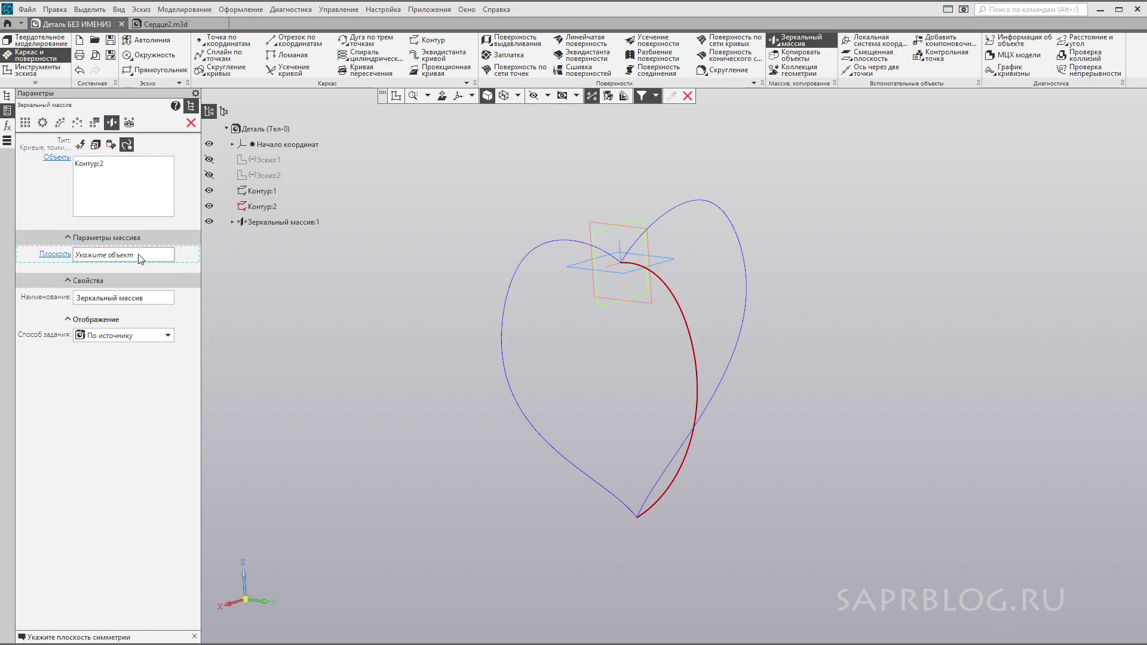
scroll(466, 365, "up", 3)
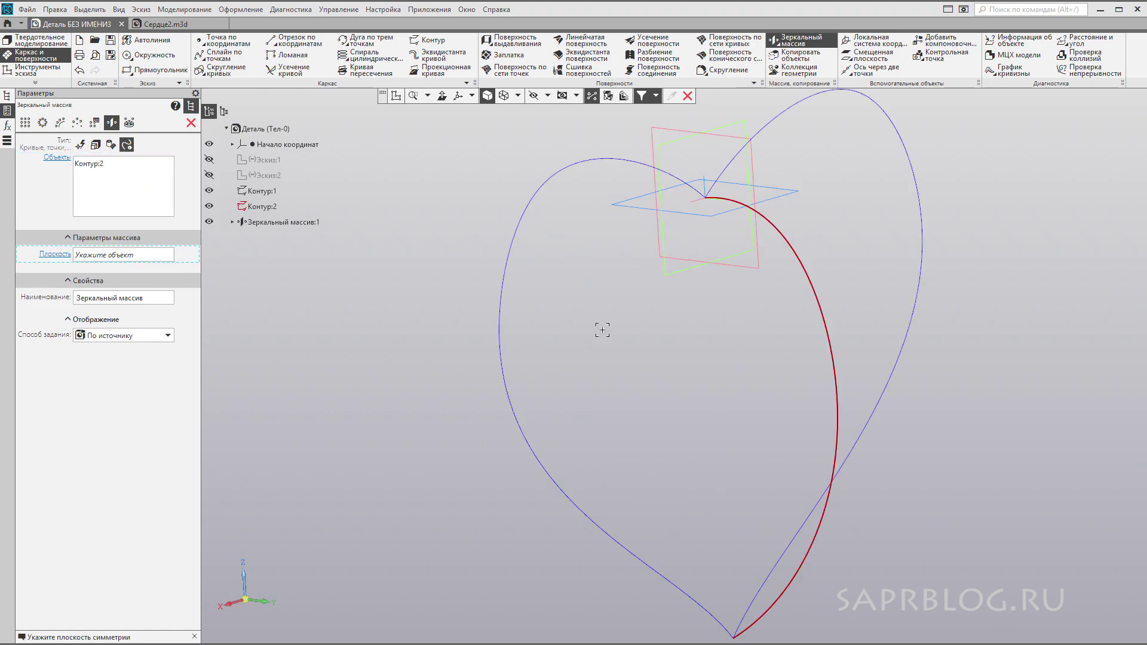
left_click(667, 277)
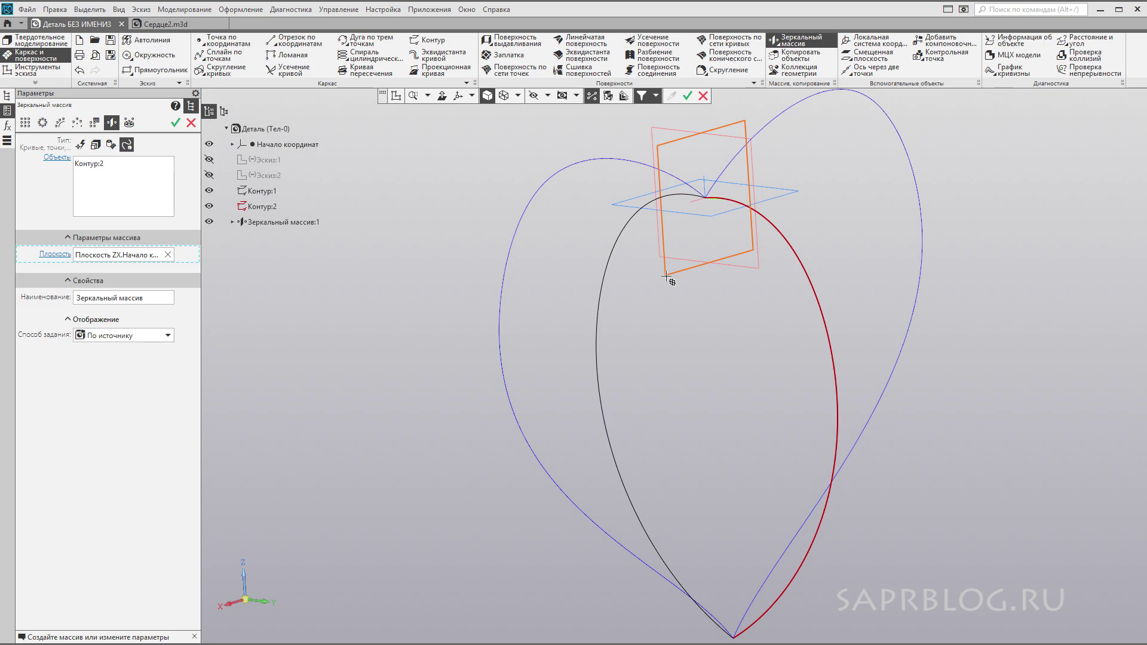
key("ctrl+Return")
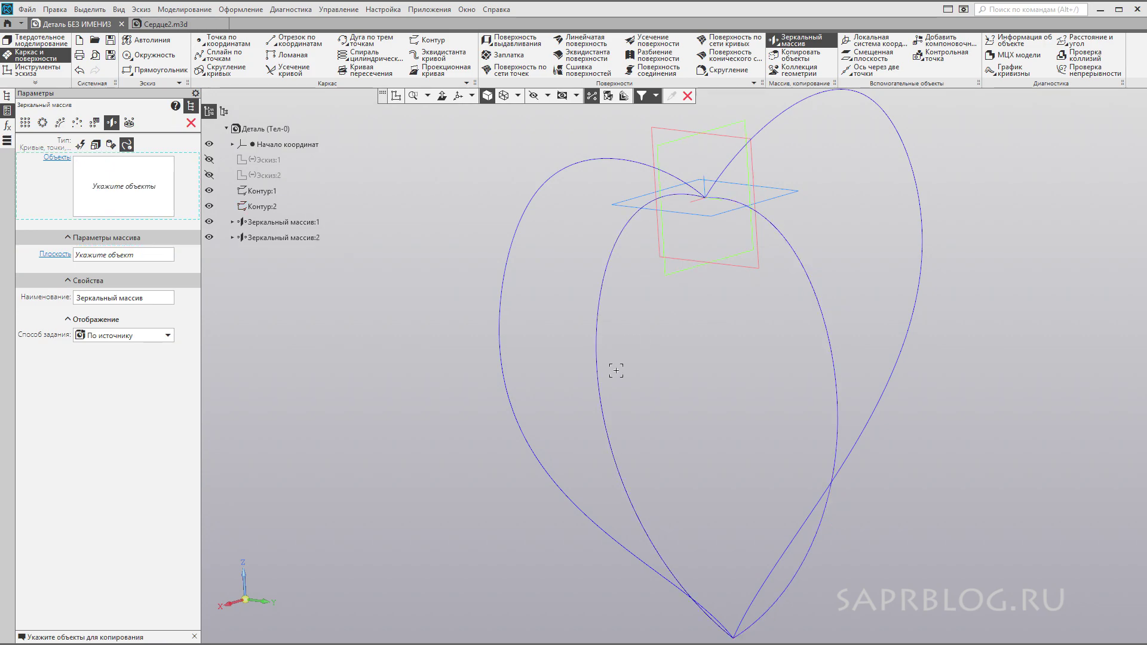
scroll(614, 374, "down", 2)
left_click(192, 123)
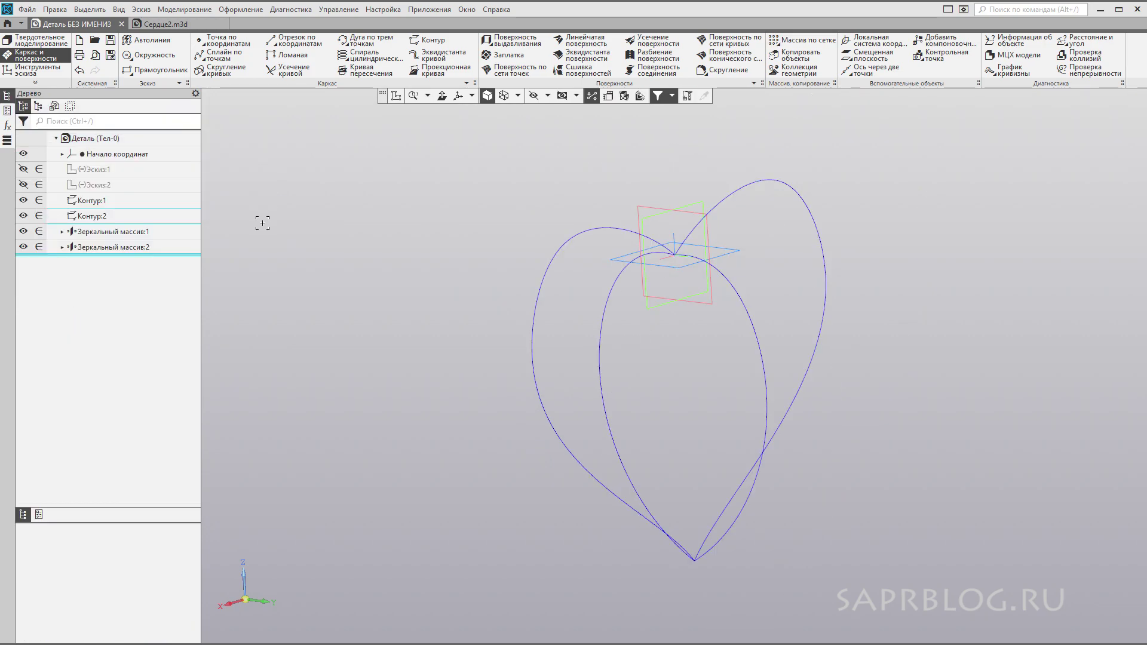
Orbit to an oblique view of the complete four-curve heart wireframe
mouse_move(817, 339)
middle_mouse_down()
mouse_move(835, 346)
mouse_move(815, 333)
mouse_move(811, 346)
mouse_move(796, 315)
middle_mouse_up()
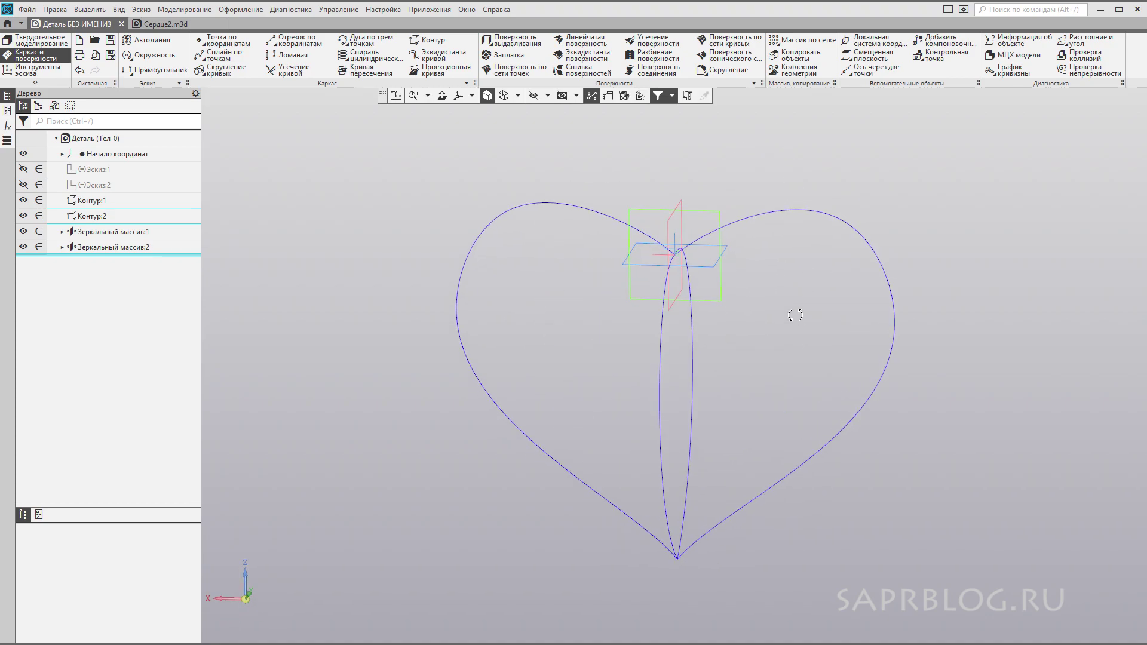
middle_click_drag(912, 407, 933, 439)
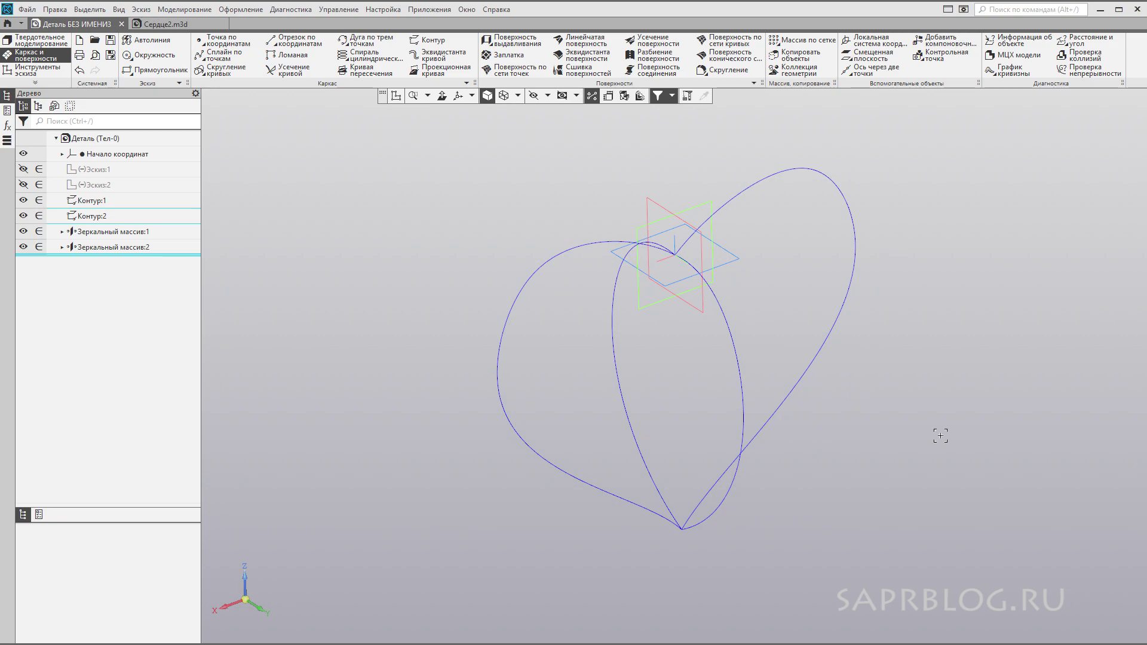
left_click(513, 41)
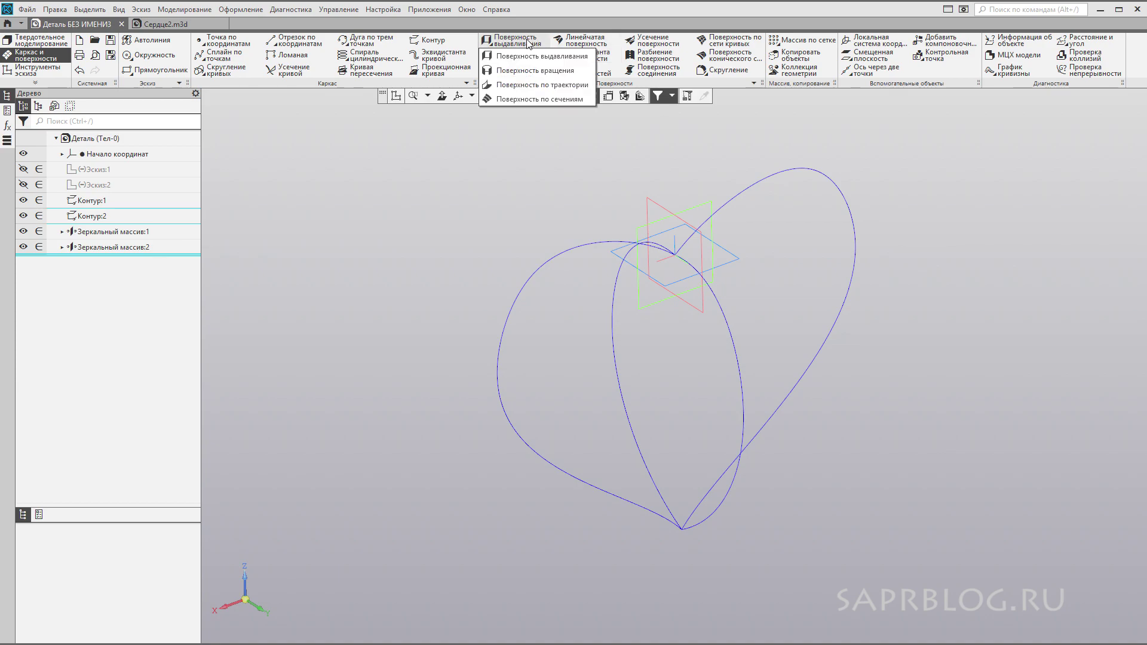
Start a surface by sections through Контур:2, both mirrored curves and Контур:1
left_click(536, 99)
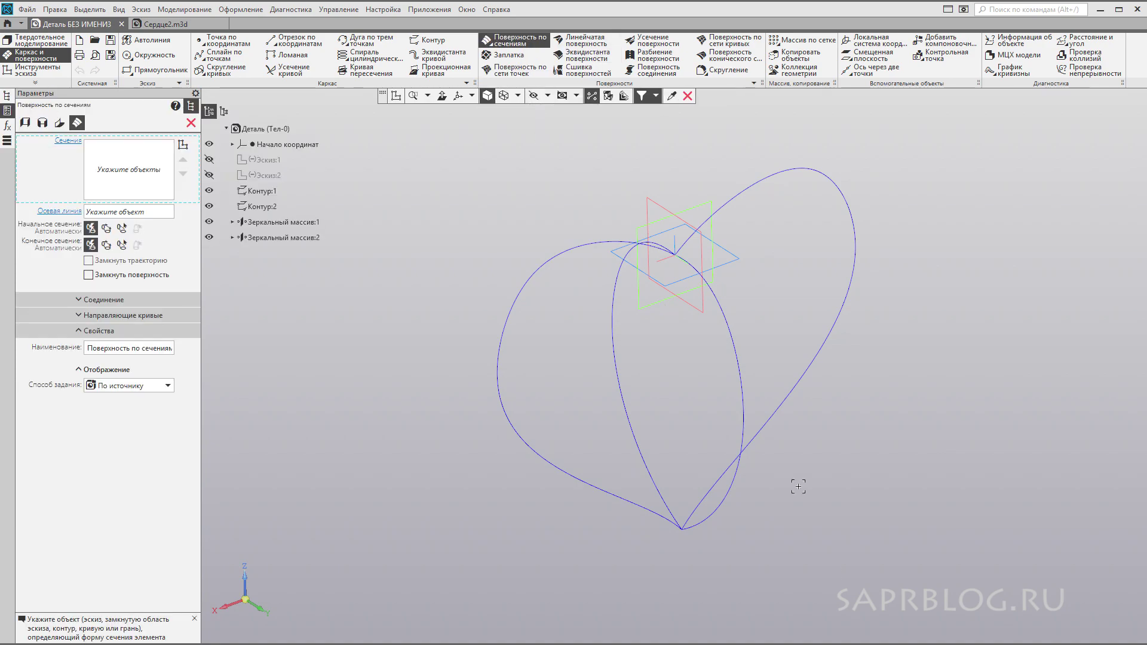
mouse_move(870, 564)
middle_mouse_down()
mouse_move(858, 500)
mouse_move(871, 482)
mouse_move(871, 502)
middle_mouse_up()
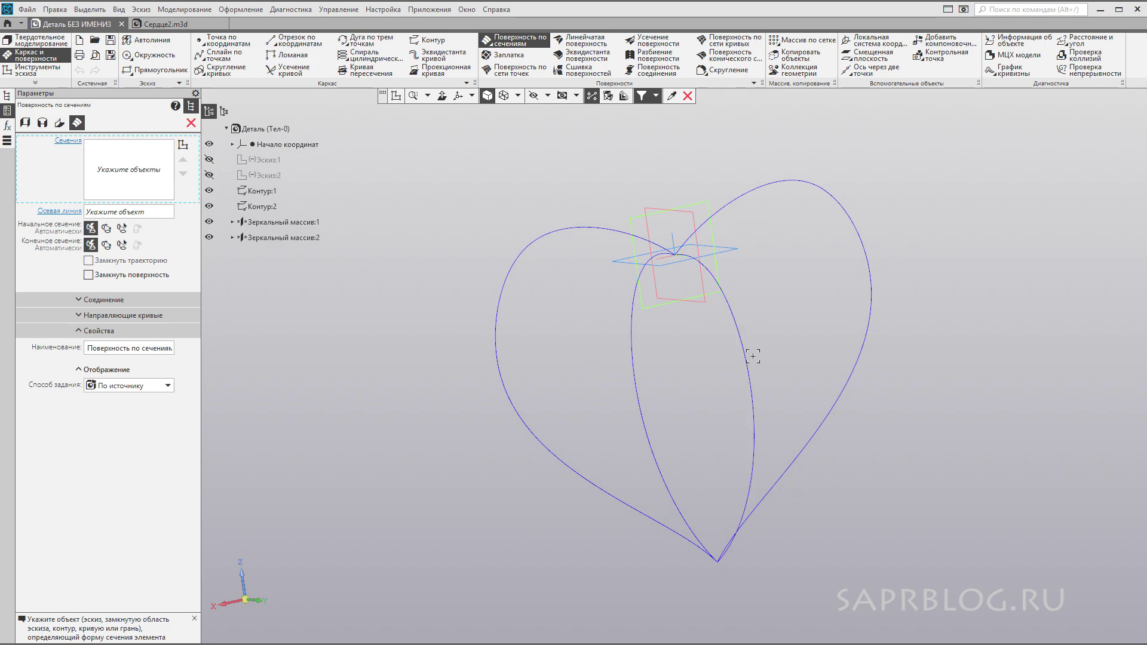
mouse_move(750, 328)
middle_mouse_down()
mouse_move(768, 338)
mouse_move(759, 315)
middle_mouse_up()
left_click(739, 321)
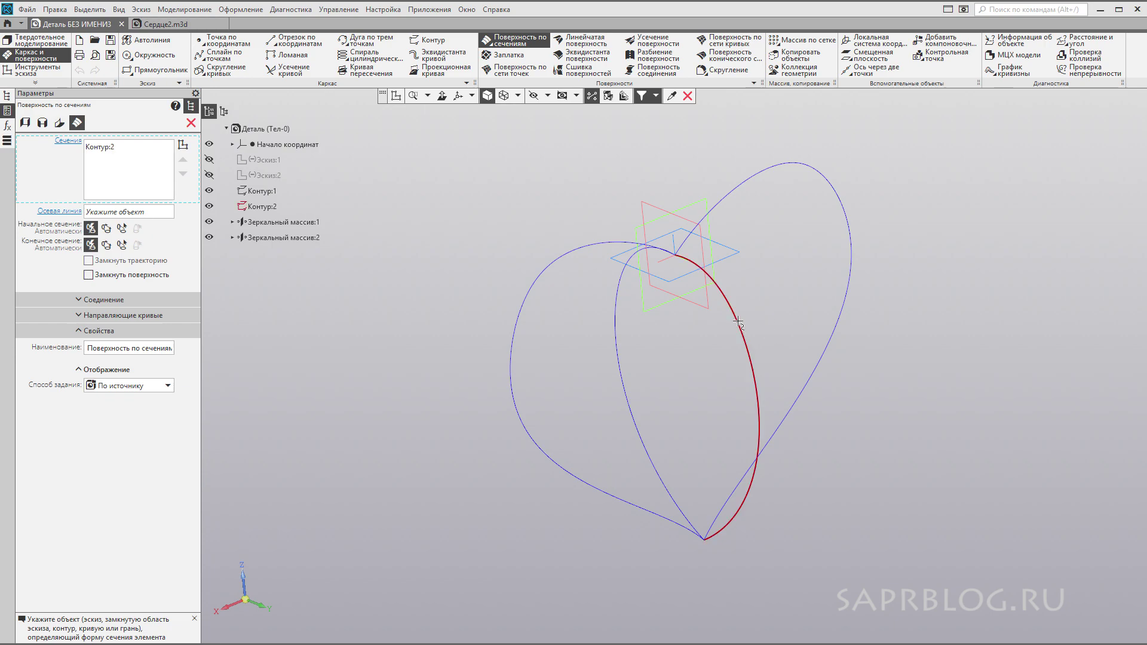
left_click(522, 300)
left_click(617, 299)
left_click(829, 178)
mouse_move(896, 237)
middle_mouse_down()
mouse_move(935, 343)
mouse_move(643, 202)
middle_mouse_up()
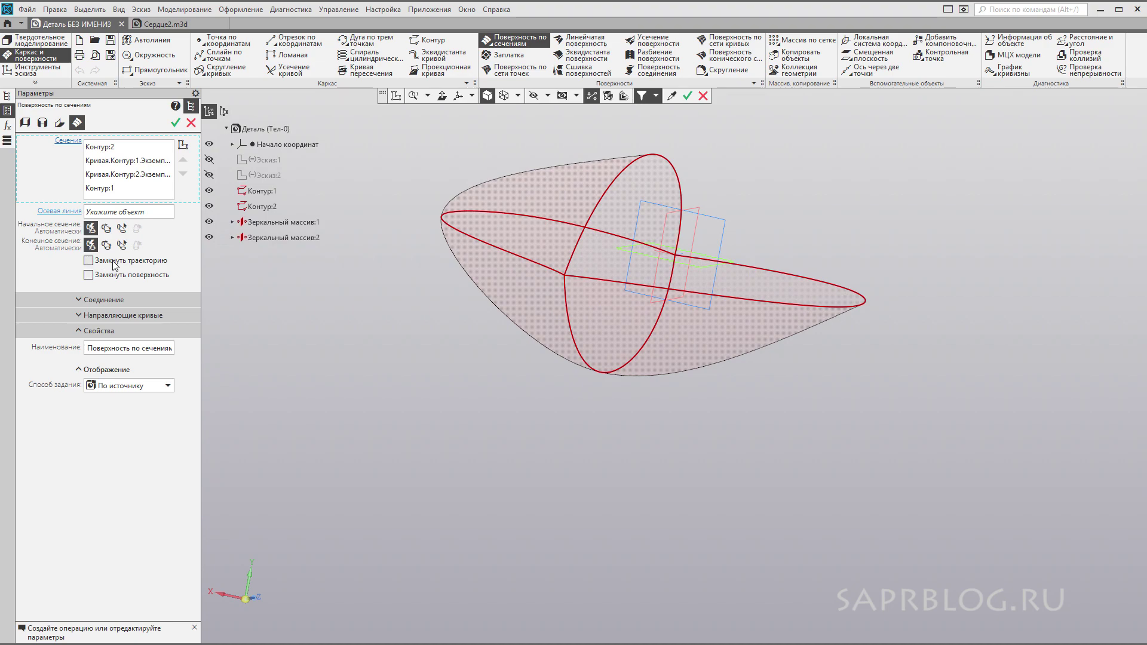
Tick Замкнуть траекторию and create the closed loft Поверхность по сечениям:1
left_click(88, 261)
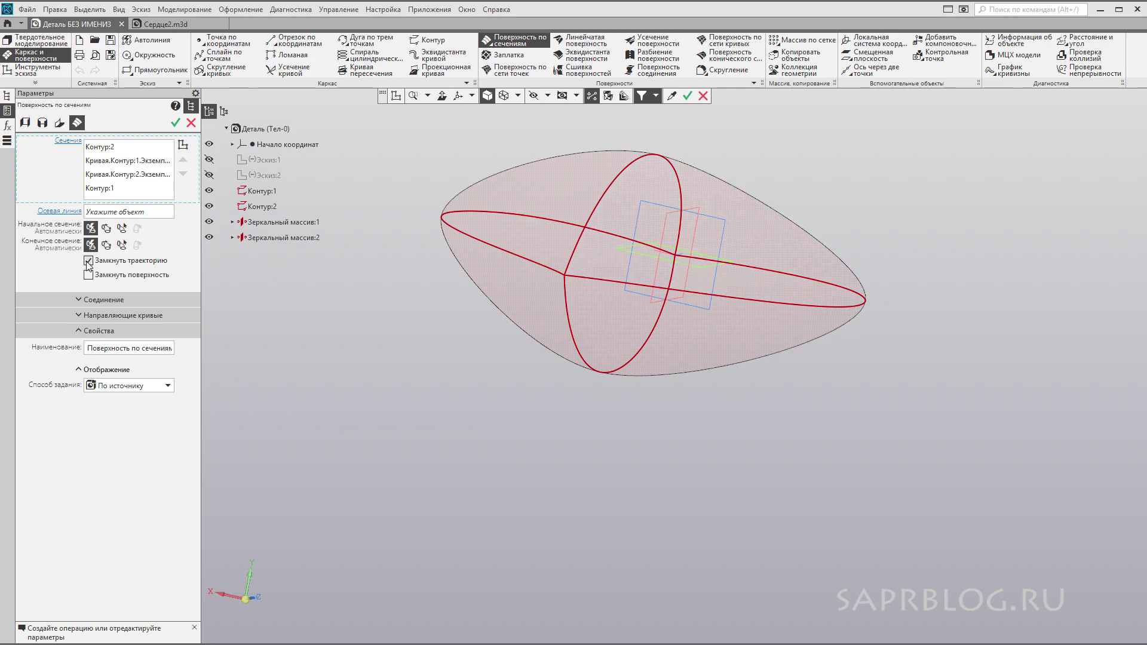
middle_click_drag(830, 169, 826, 244)
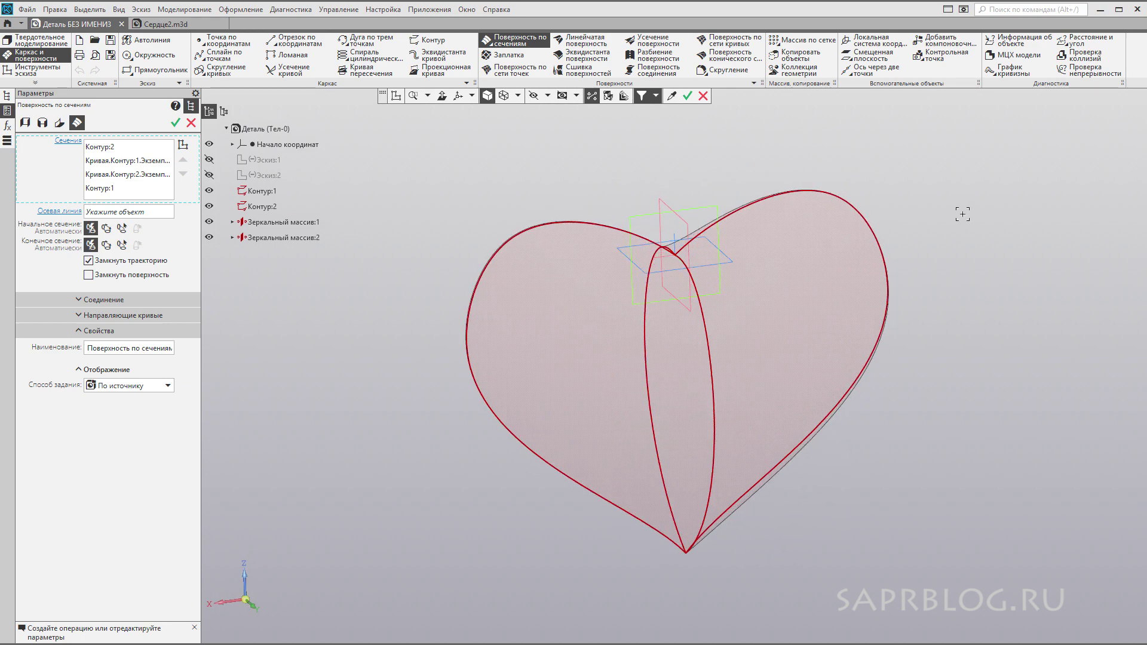
key("ctrl+Return")
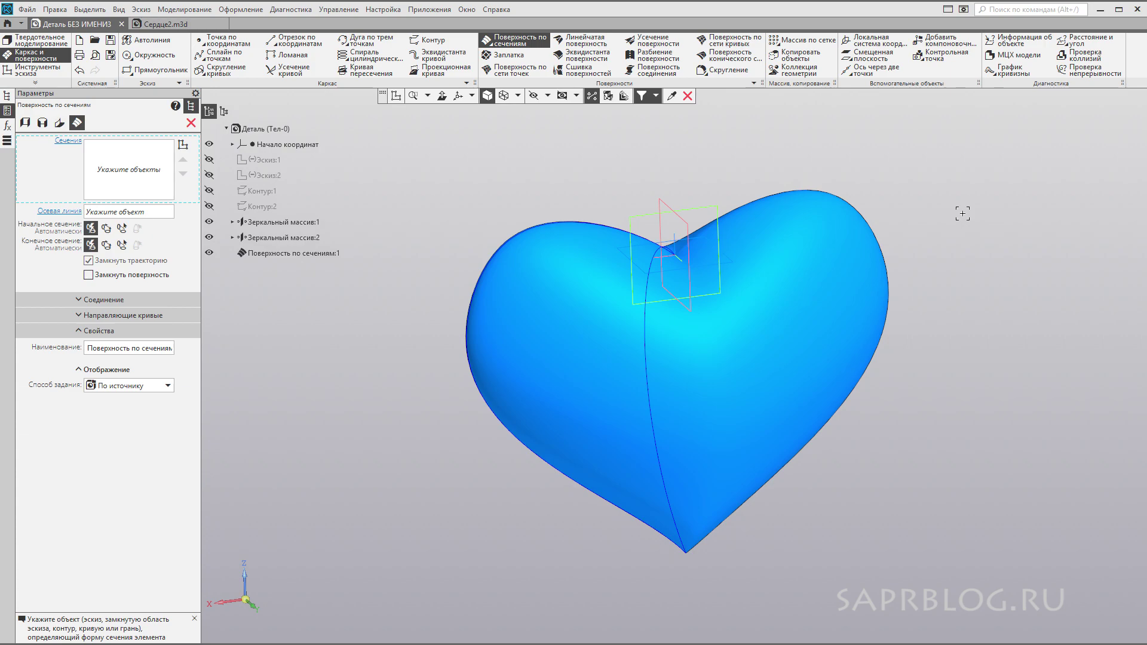
mouse_move(955, 333)
middle_mouse_down()
mouse_move(973, 355)
mouse_move(970, 345)
middle_mouse_up()
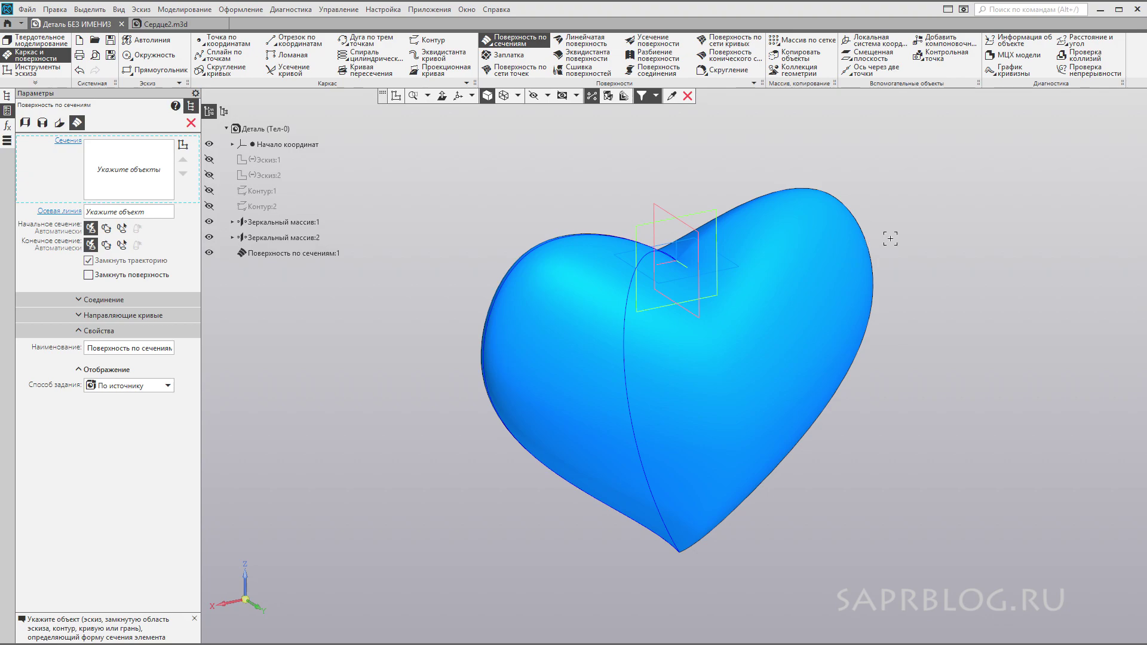
left_click(882, 57)
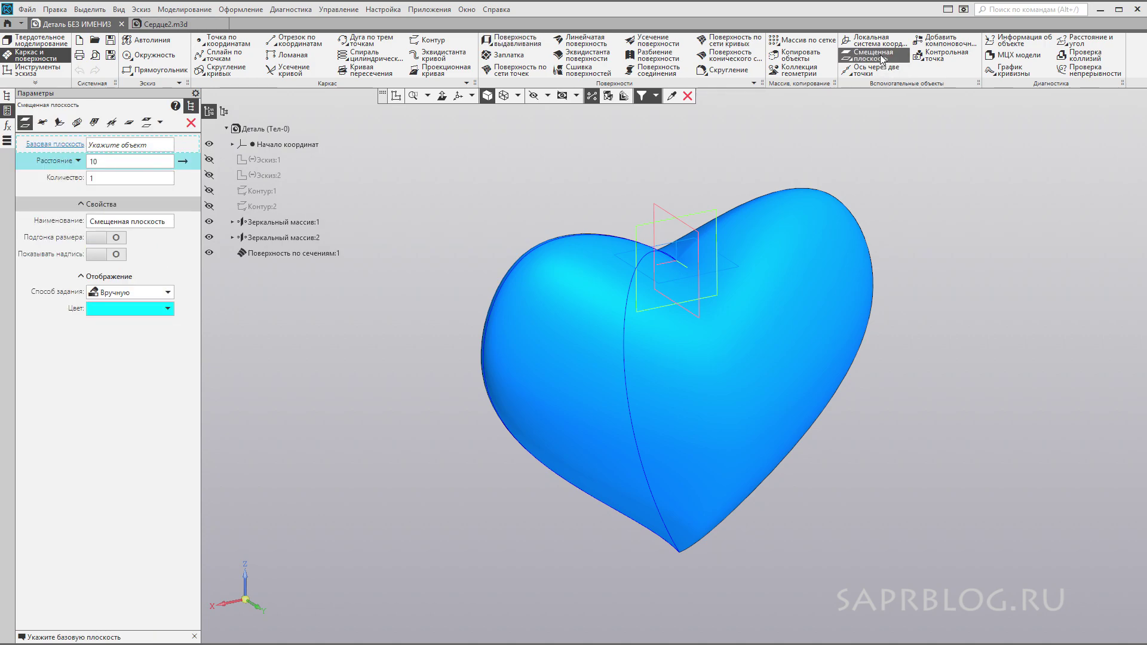
Create two offset planes spaced 10 from the XY plane
middle_click_drag(443, 192, 648, 292)
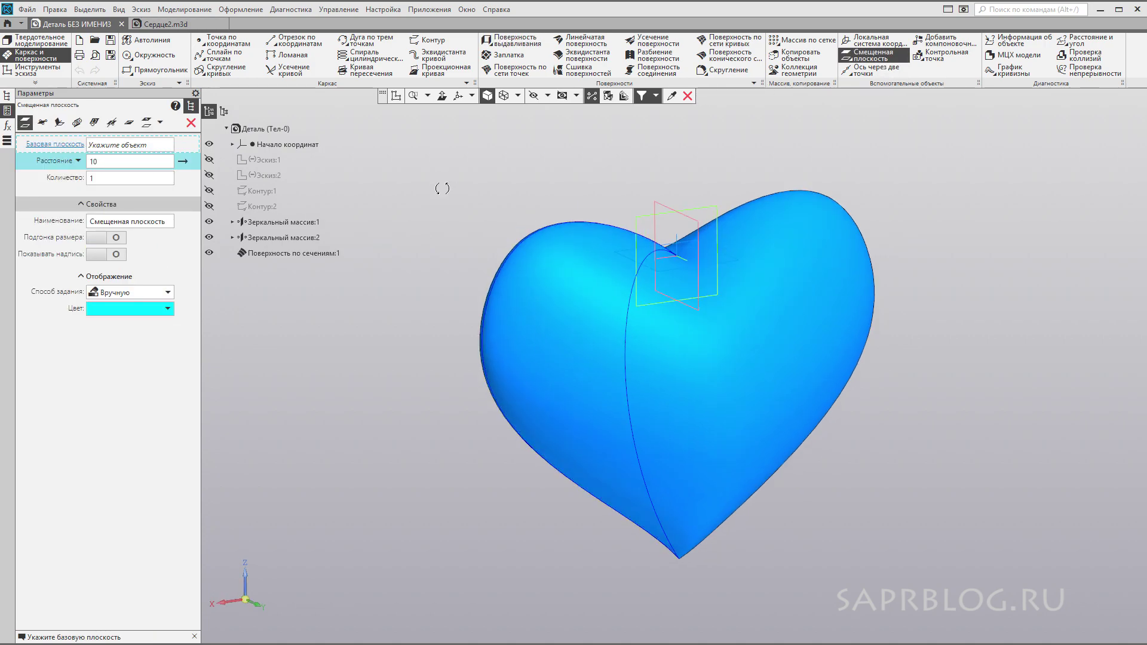
left_click(648, 291)
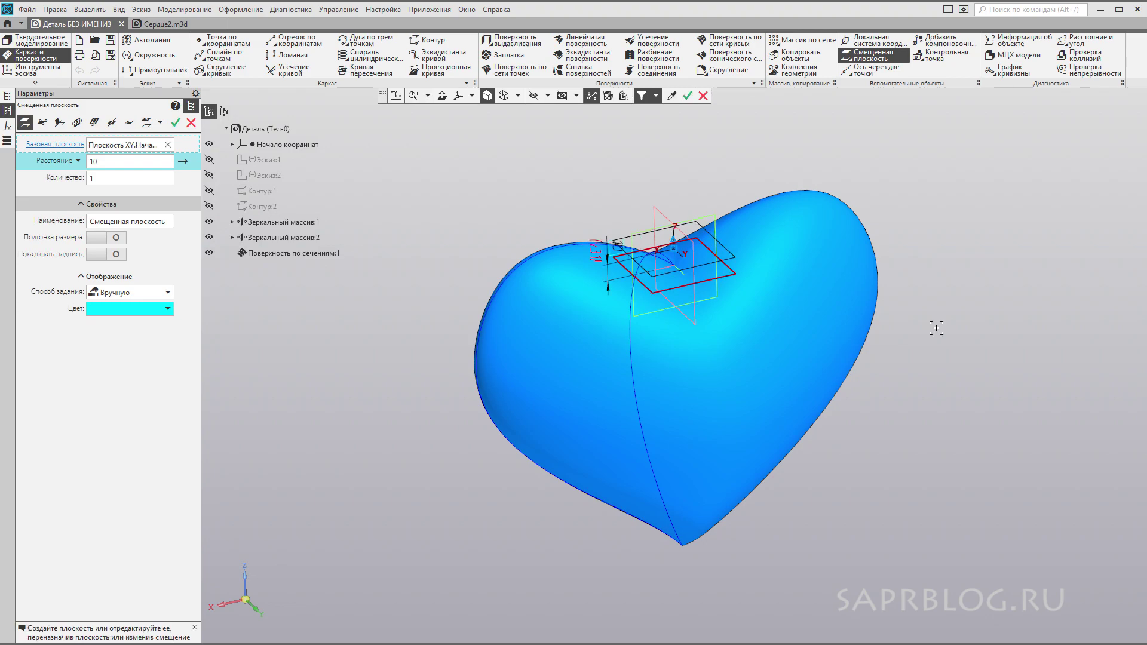
middle_click_drag(941, 325, 960, 313)
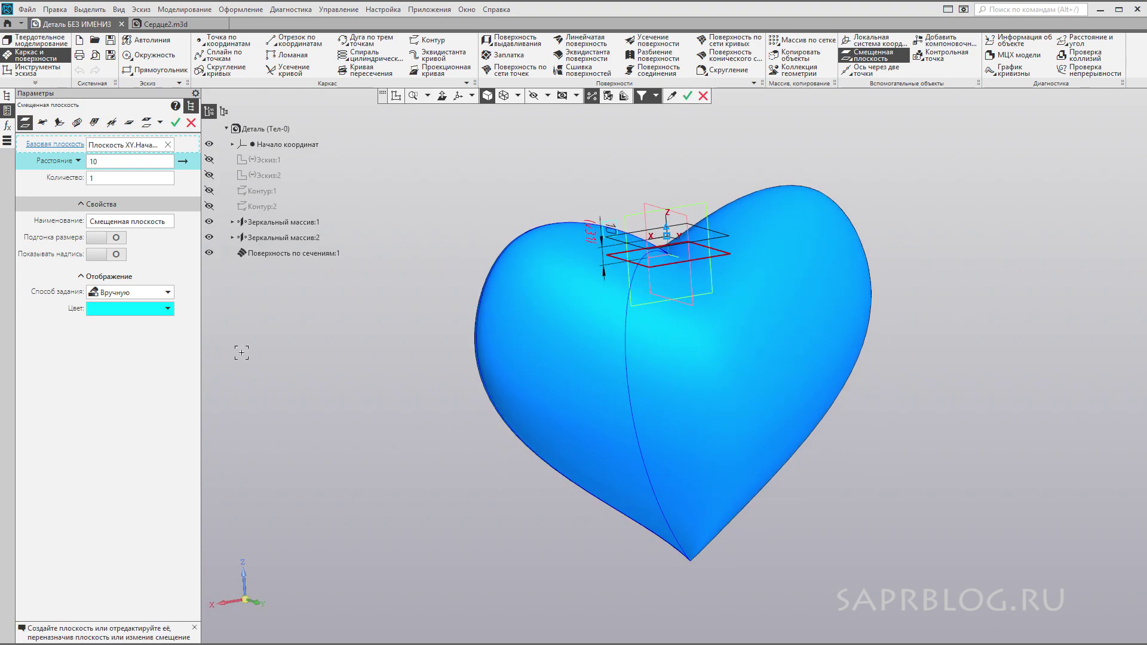
left_click(98, 180)
type("2")
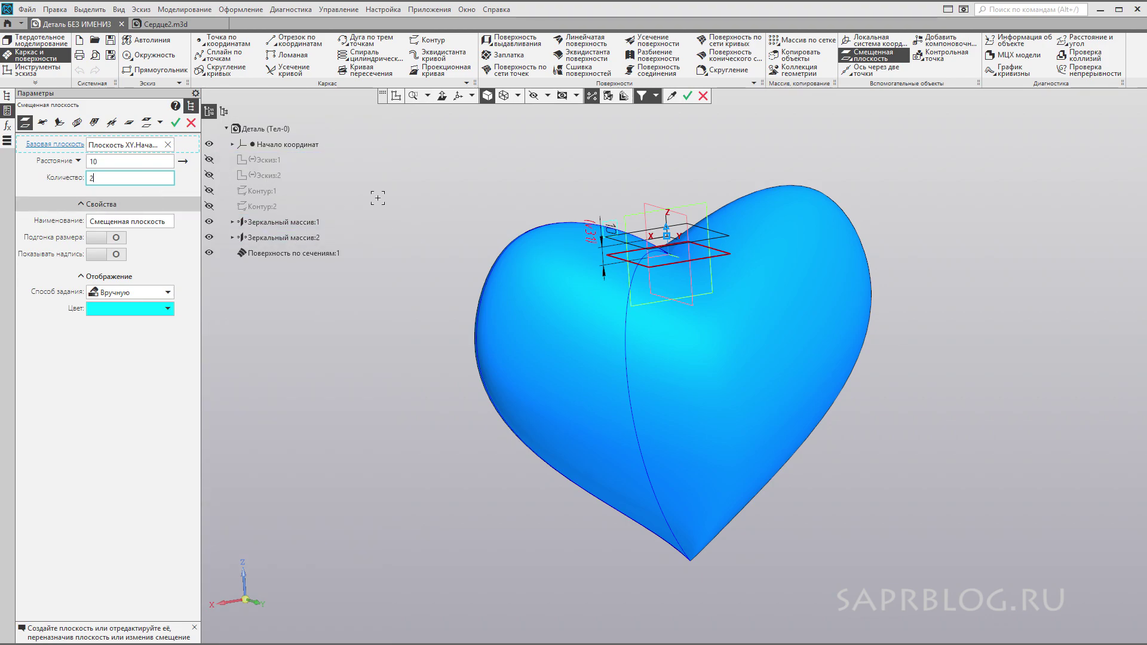
key("ctrl+Return")
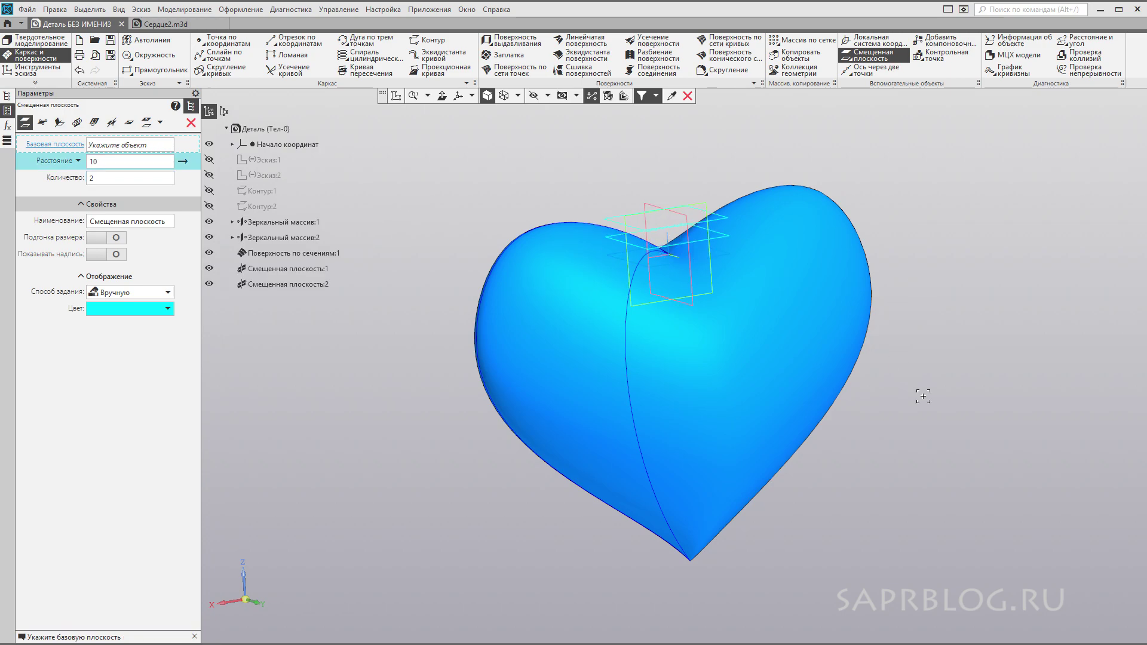
Add 16 more offset planes 10 apart below the XY plane, with direction reversed
middle_click_drag(909, 380, 941, 363)
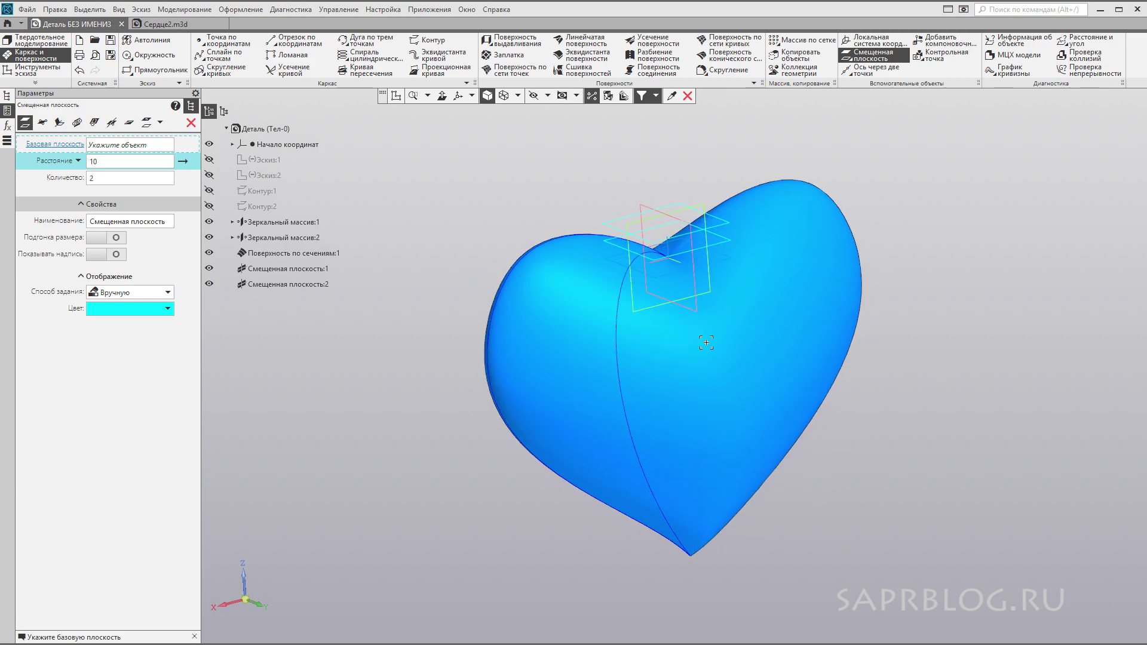
scroll(671, 306, "up", 2)
left_click(655, 270)
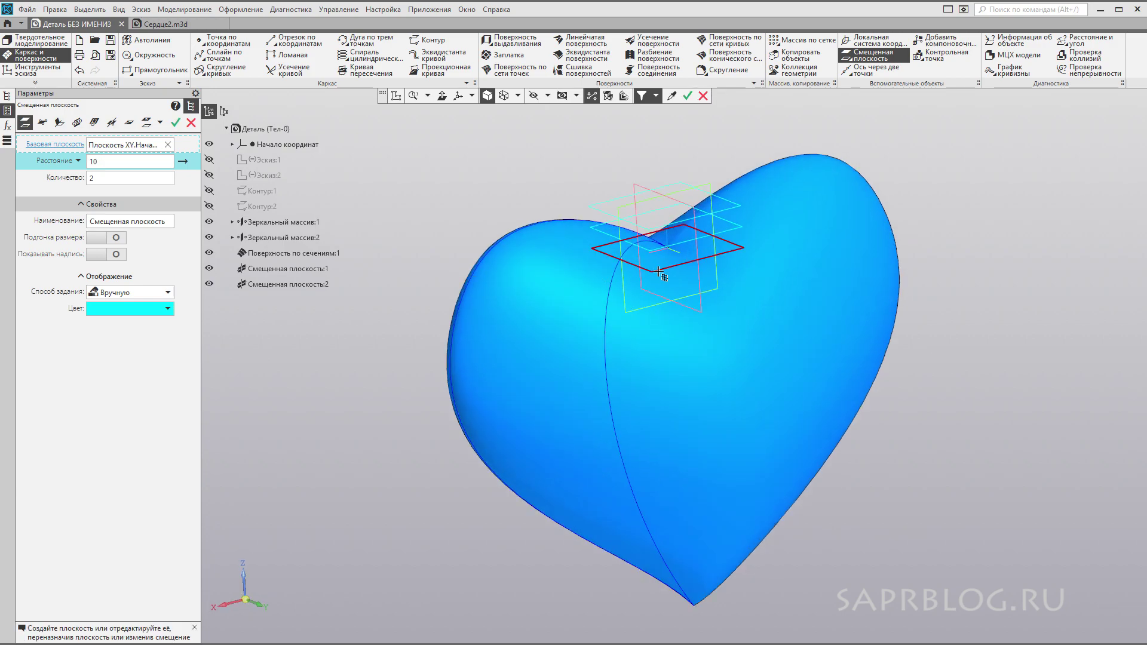
left_click(183, 162)
left_click(145, 178)
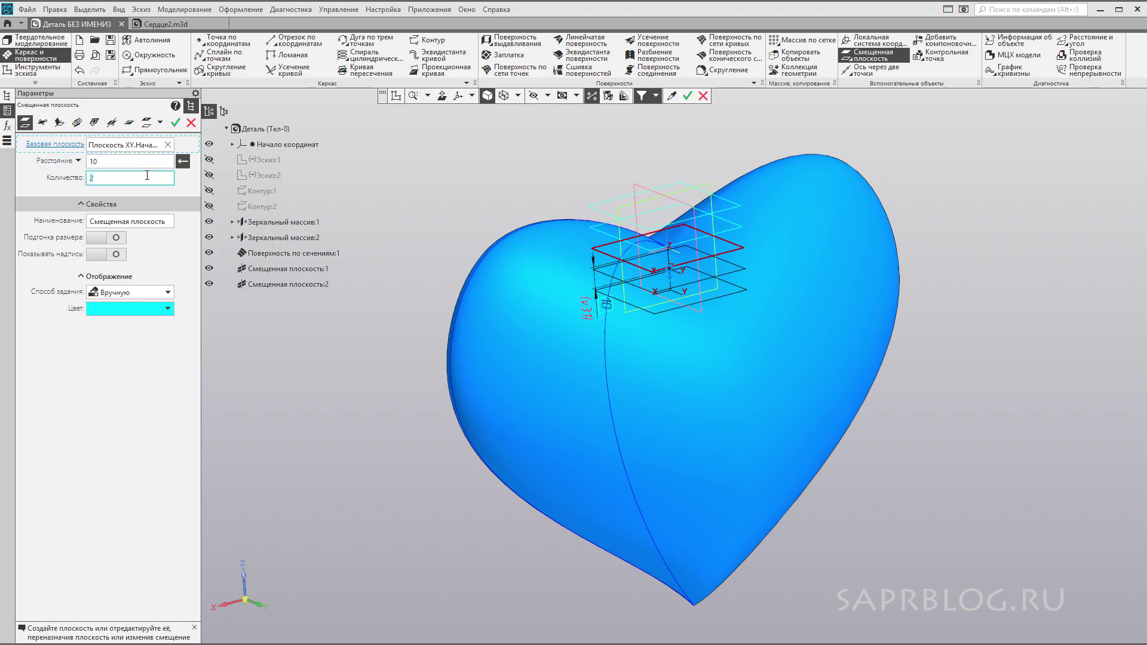
type("16")
key("Return")
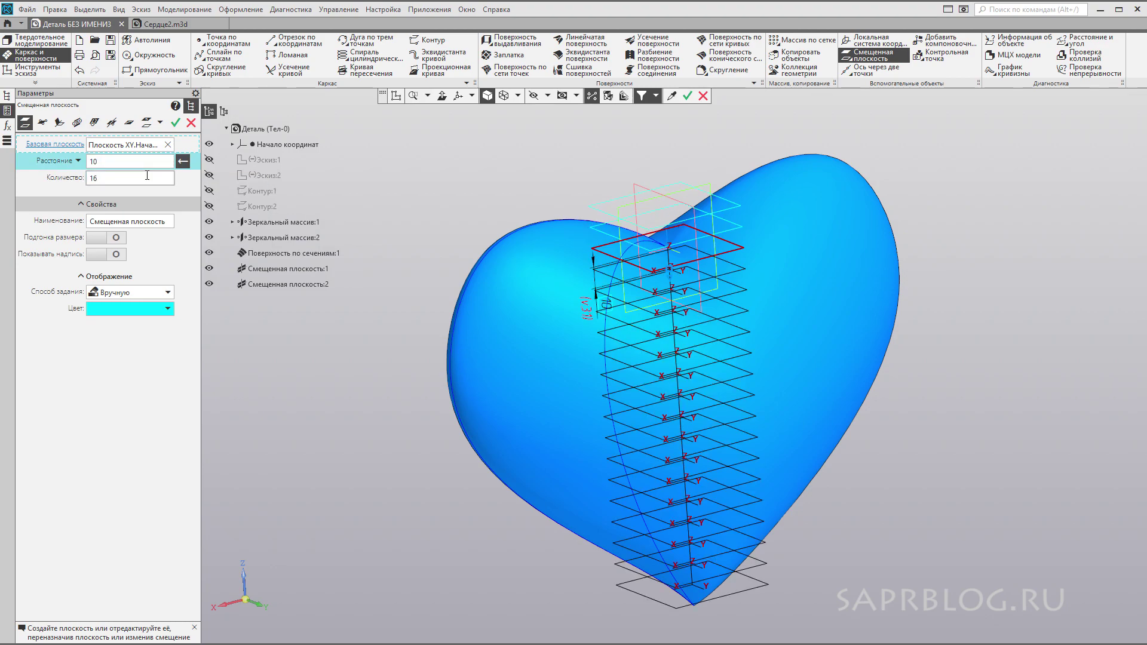
middle_click_drag(1034, 439, 1023, 428)
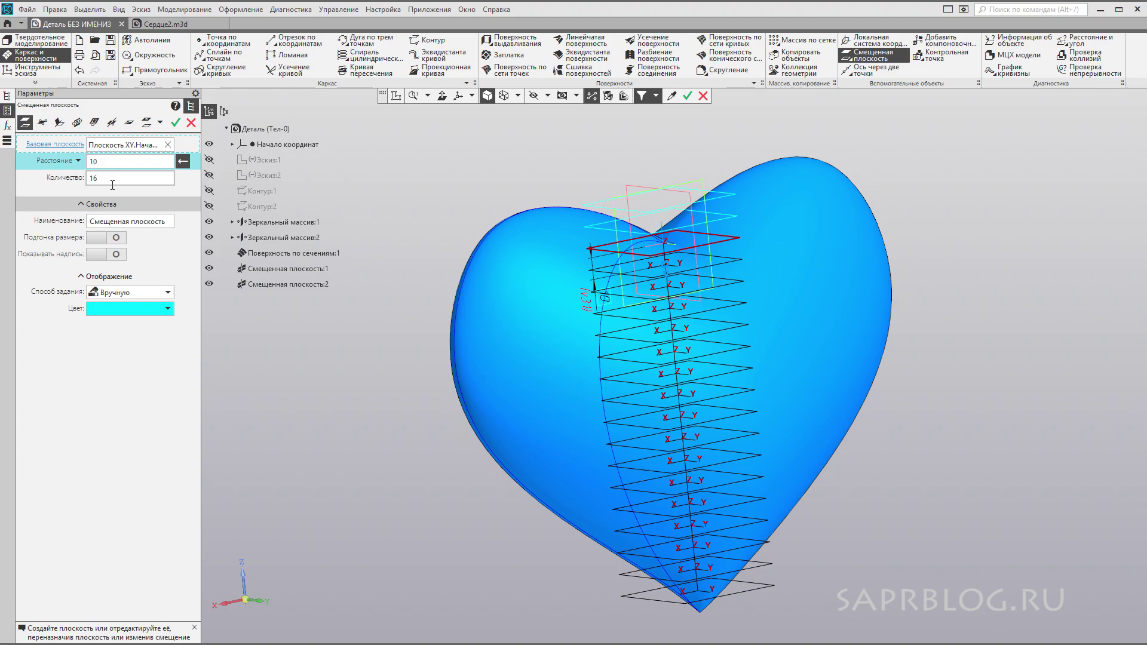
middle_click_drag(334, 257, 372, 286)
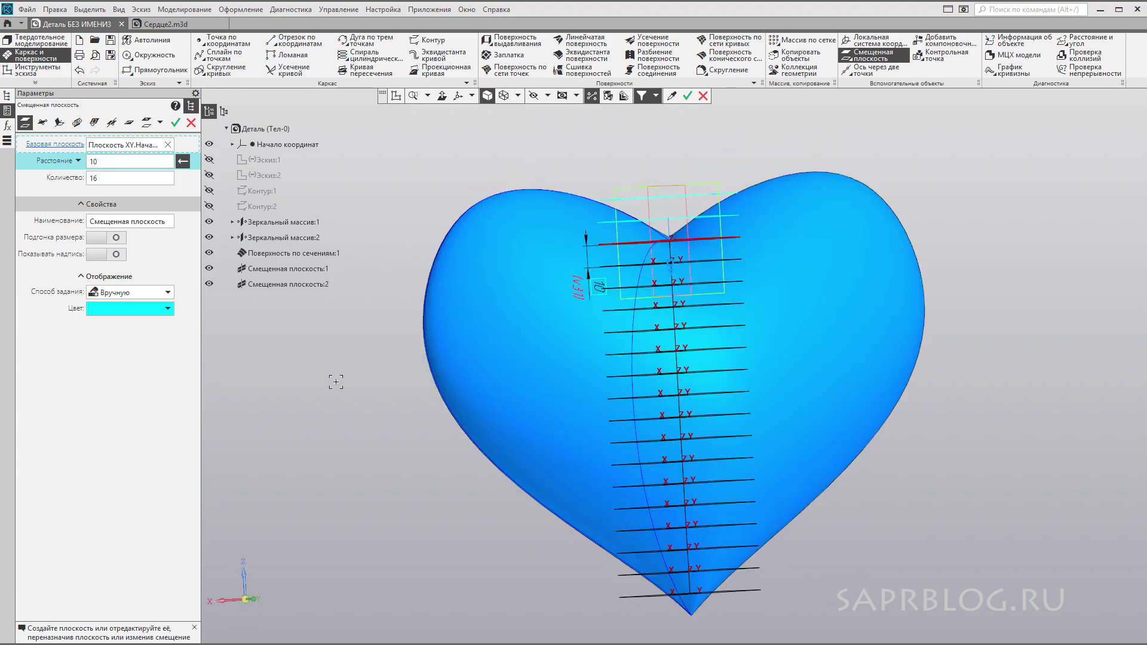
left_click(175, 123)
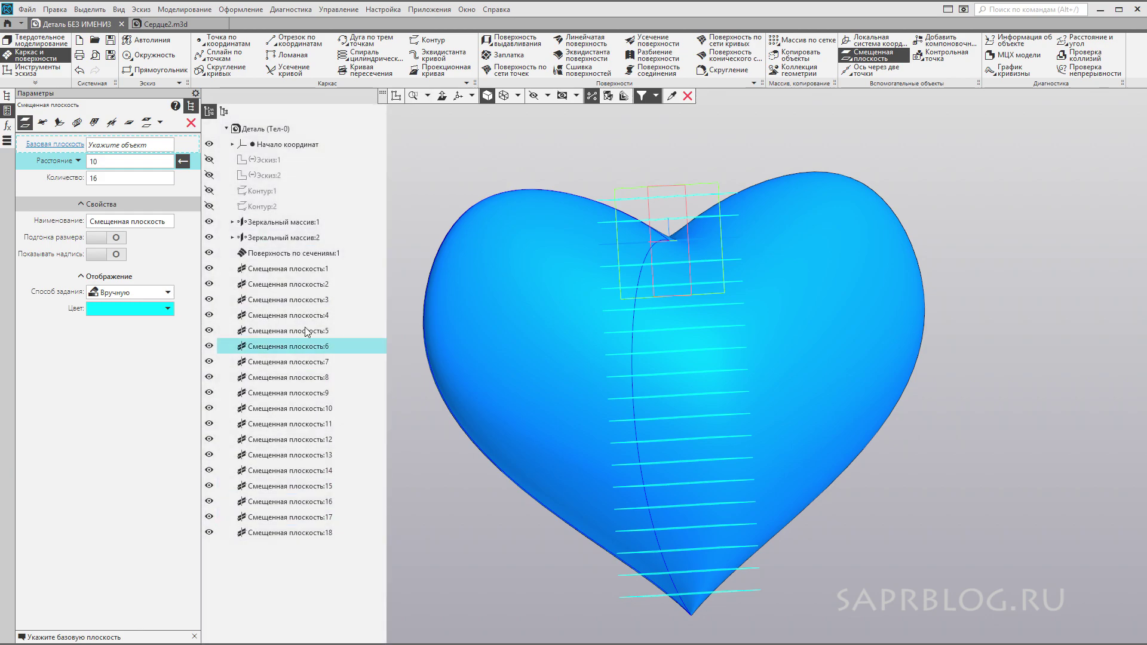
middle_click_drag(753, 154, 715, 150)
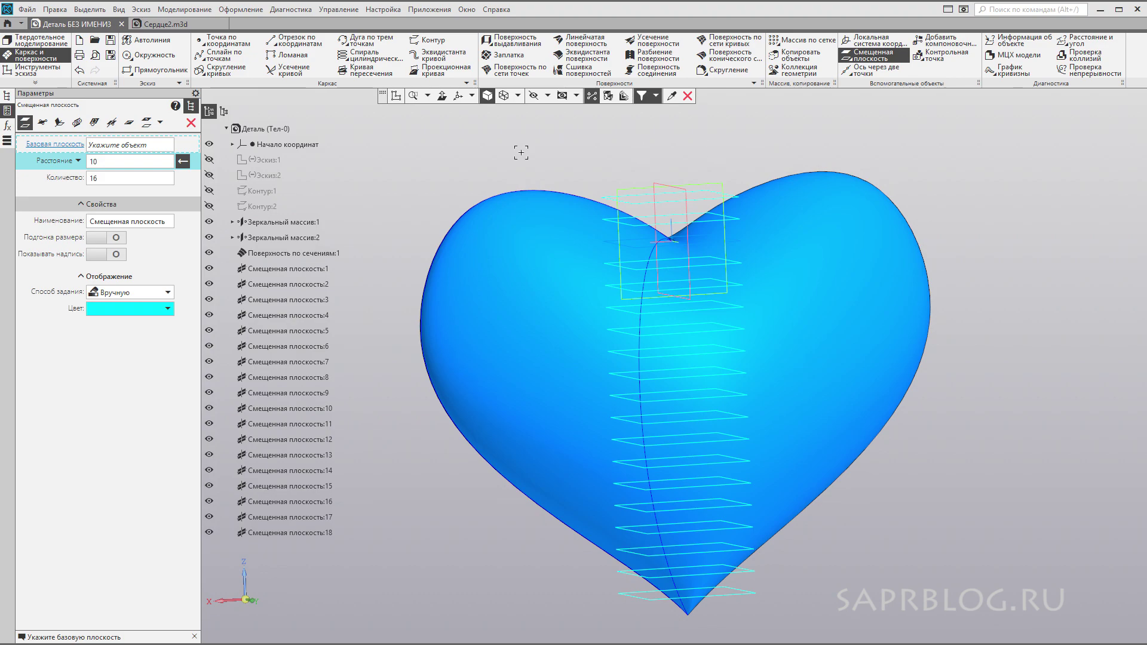
middle_click_drag(522, 153, 556, 167)
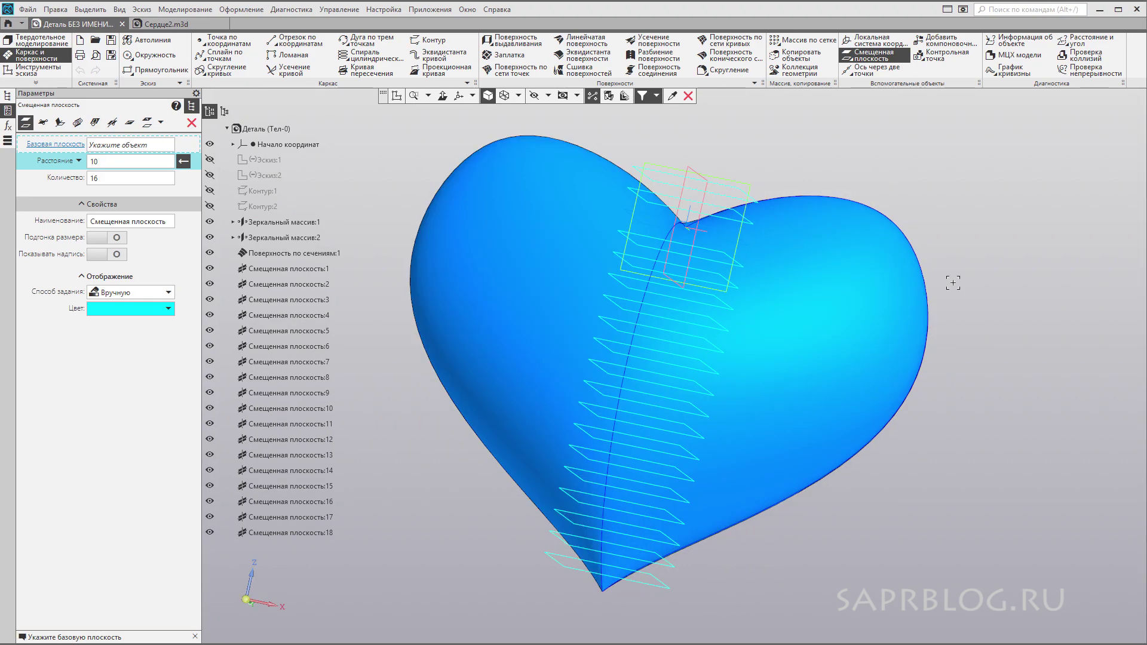
left_click(362, 73)
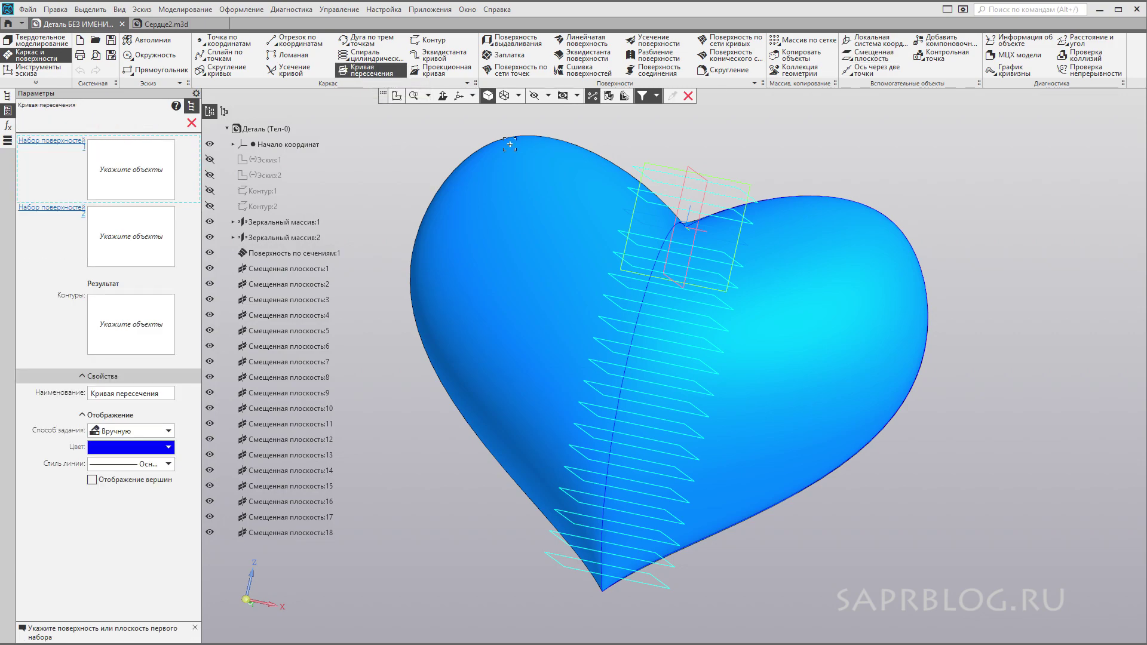
Select the heart surface as set 1 and offset planes 1–18 as set 2
middle_click_drag(632, 205, 836, 205)
left_click(828, 248)
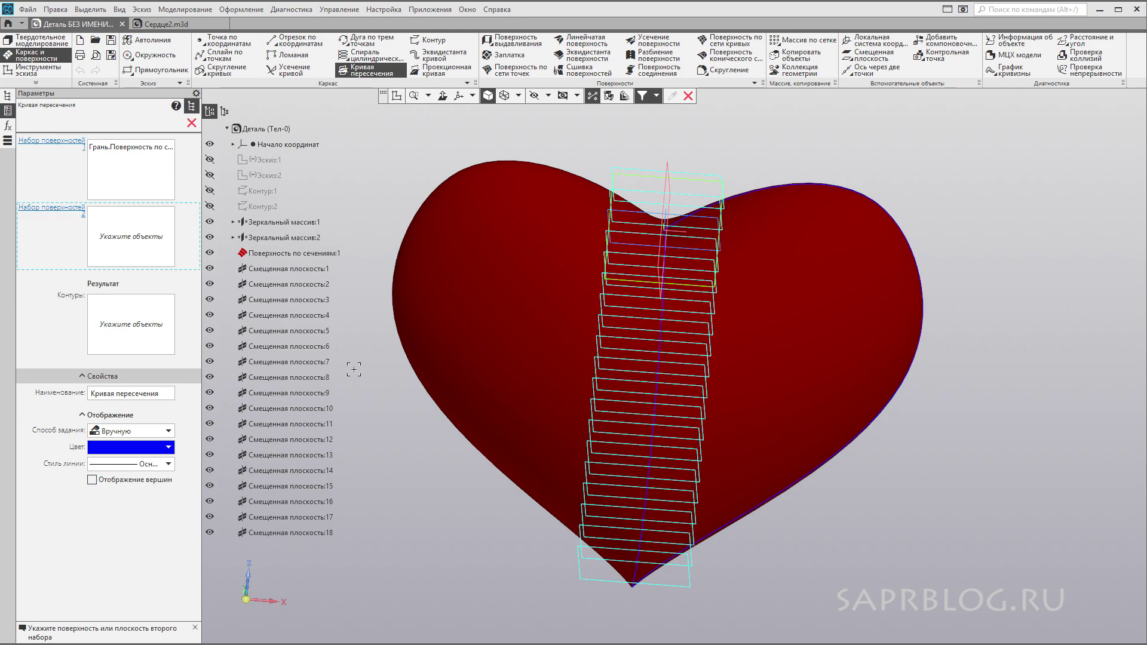
middle_click_drag(750, 402, 903, 438)
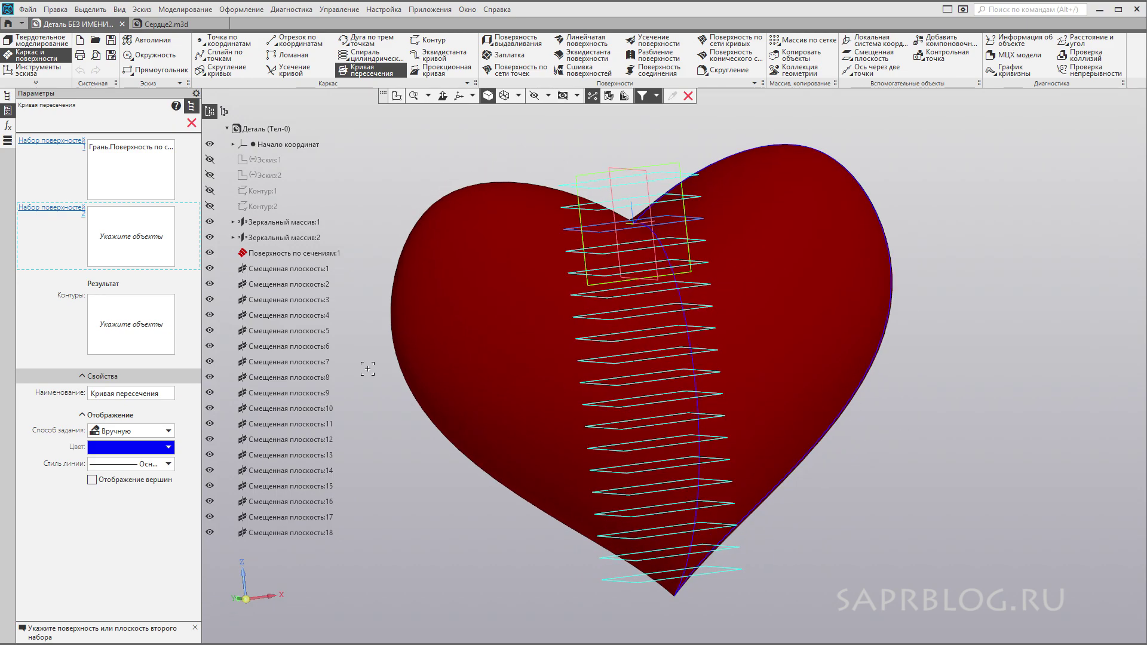
left_click(277, 268)
left_click(280, 300)
left_click(283, 331)
left_click(283, 362)
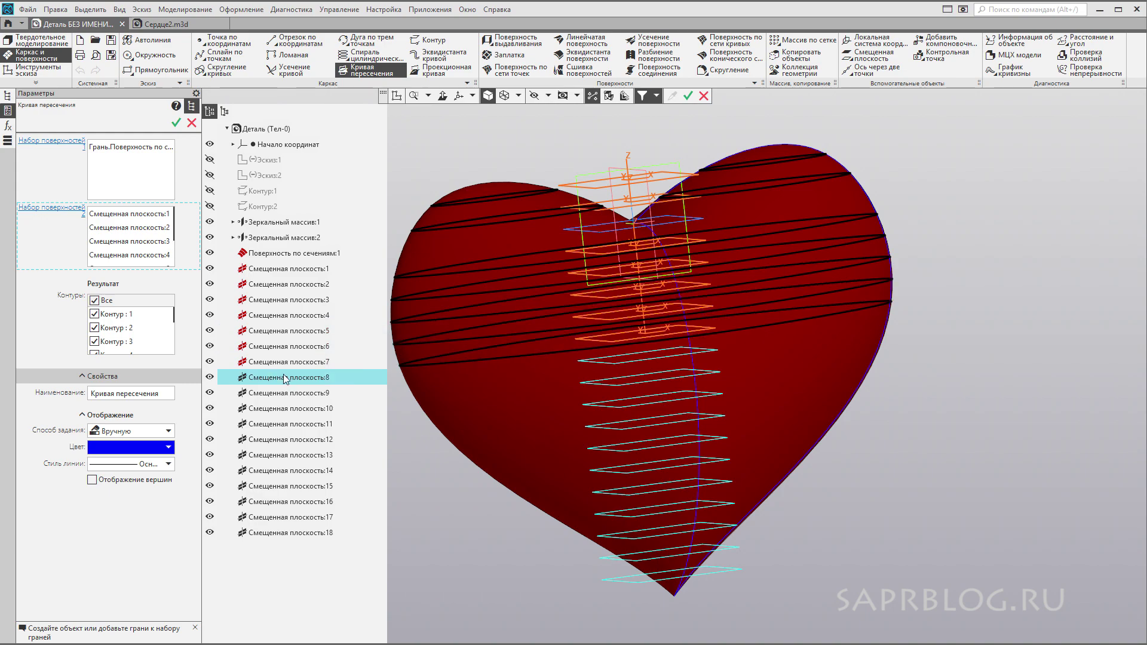
left_click(283, 393)
left_click(279, 425)
left_click(277, 455)
left_click(274, 487)
left_click(273, 518)
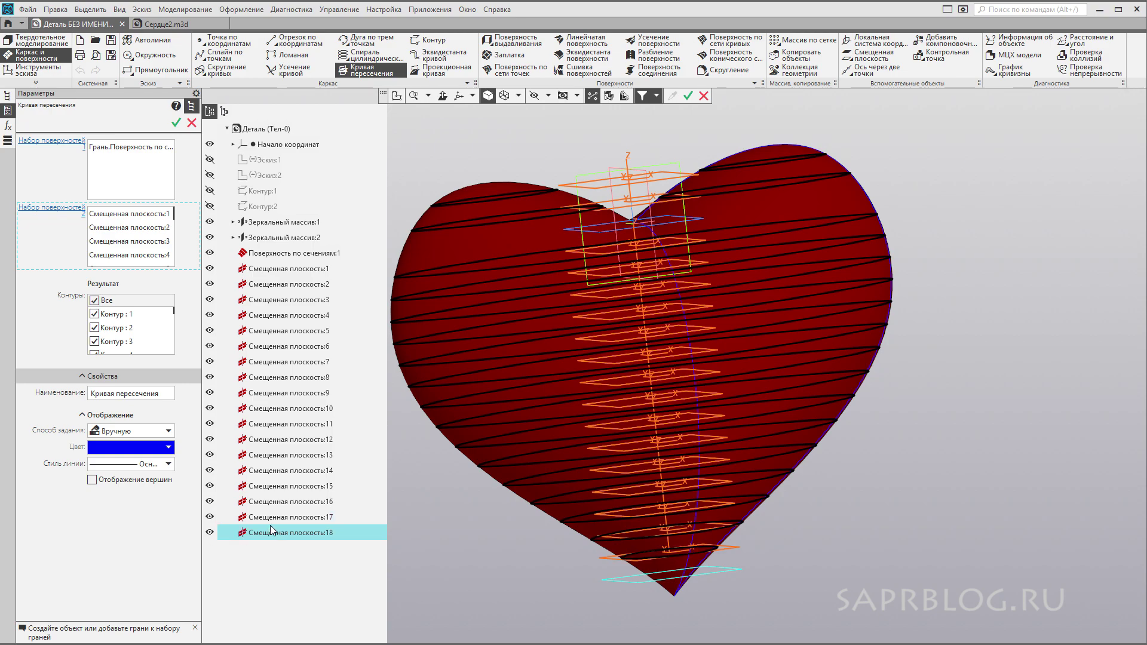
Create Кривая пересечения:1, orbit to check the section lines, and exit the command
left_click(231, 146)
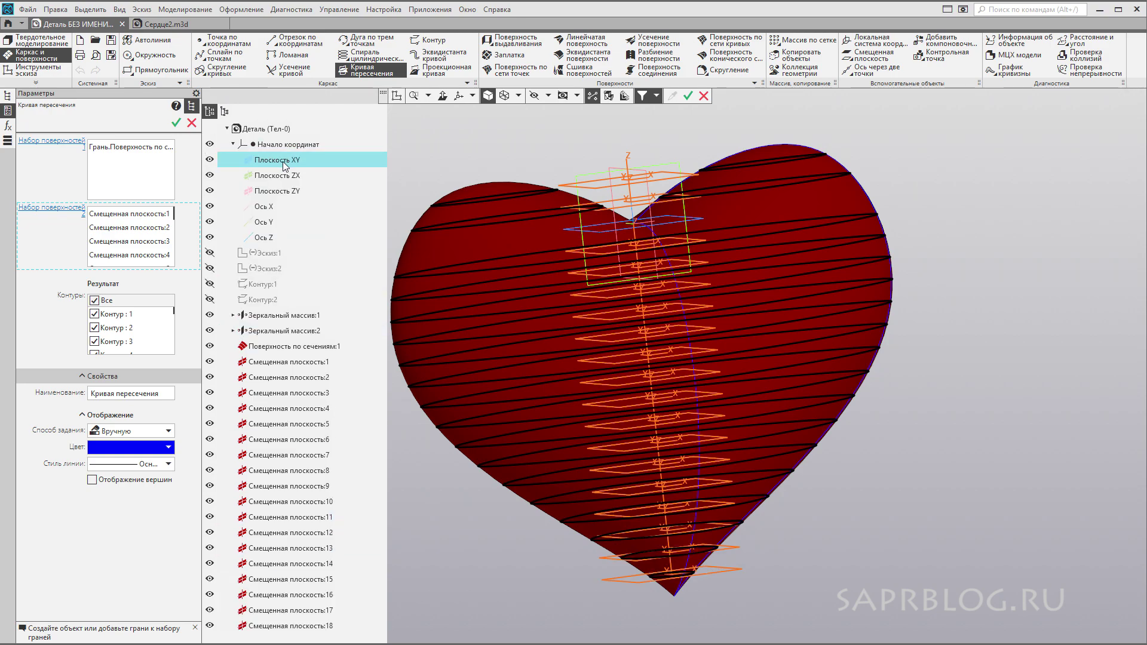
key("ctrl+Return")
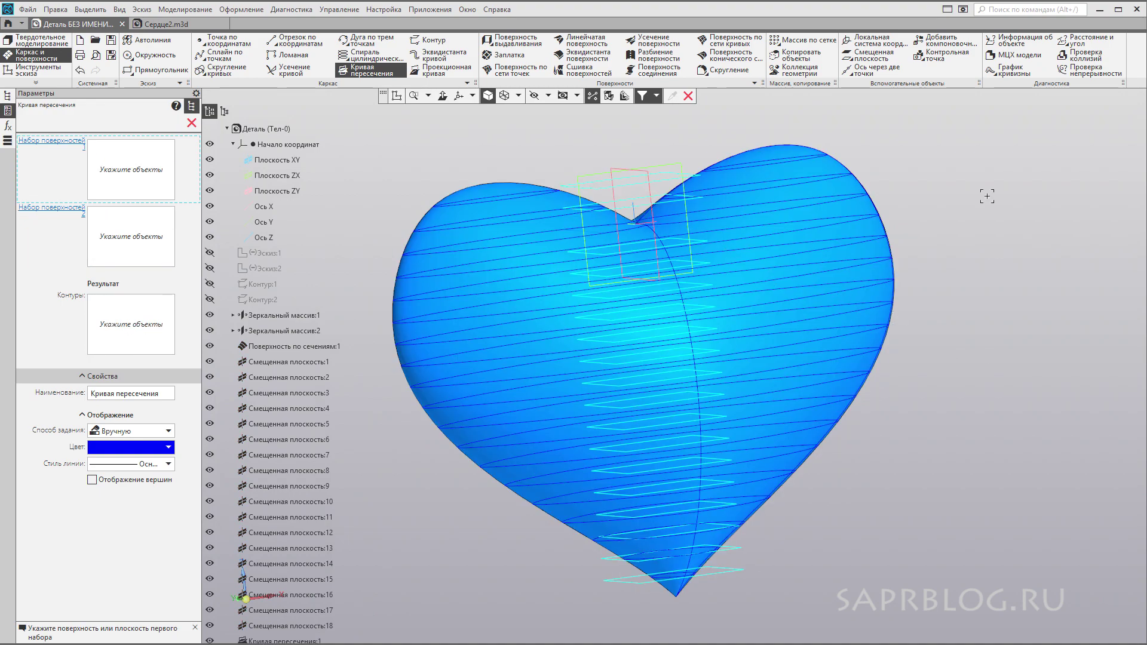
middle_click_drag(987, 196, 990, 193)
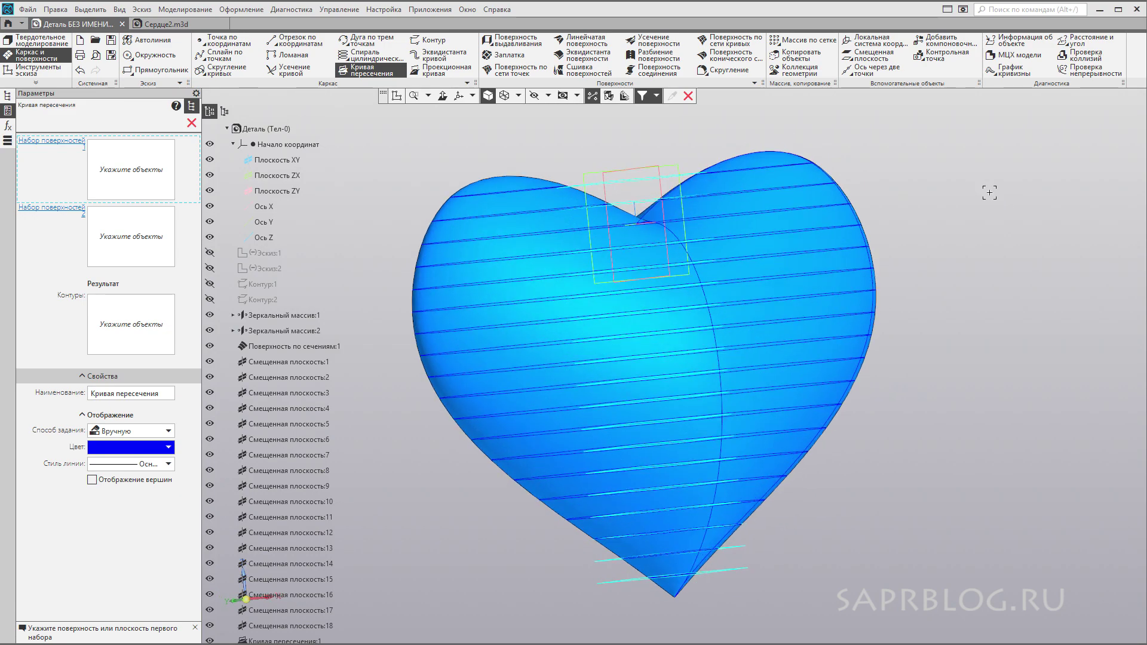
middle_click_drag(919, 196, 866, 204)
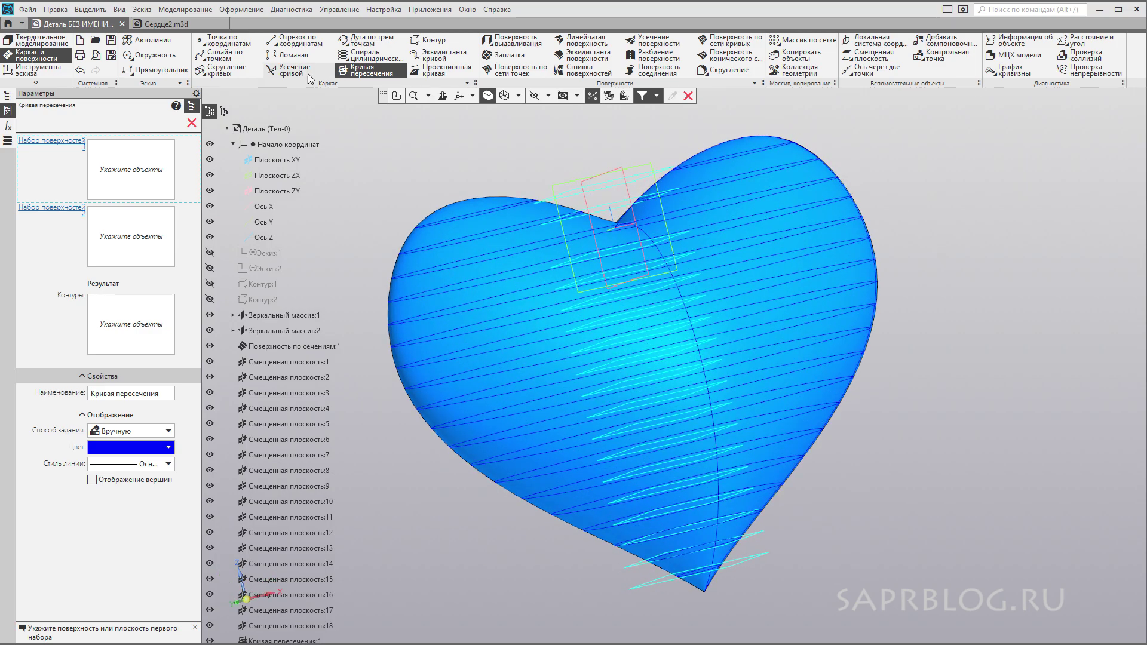
left_click(192, 123)
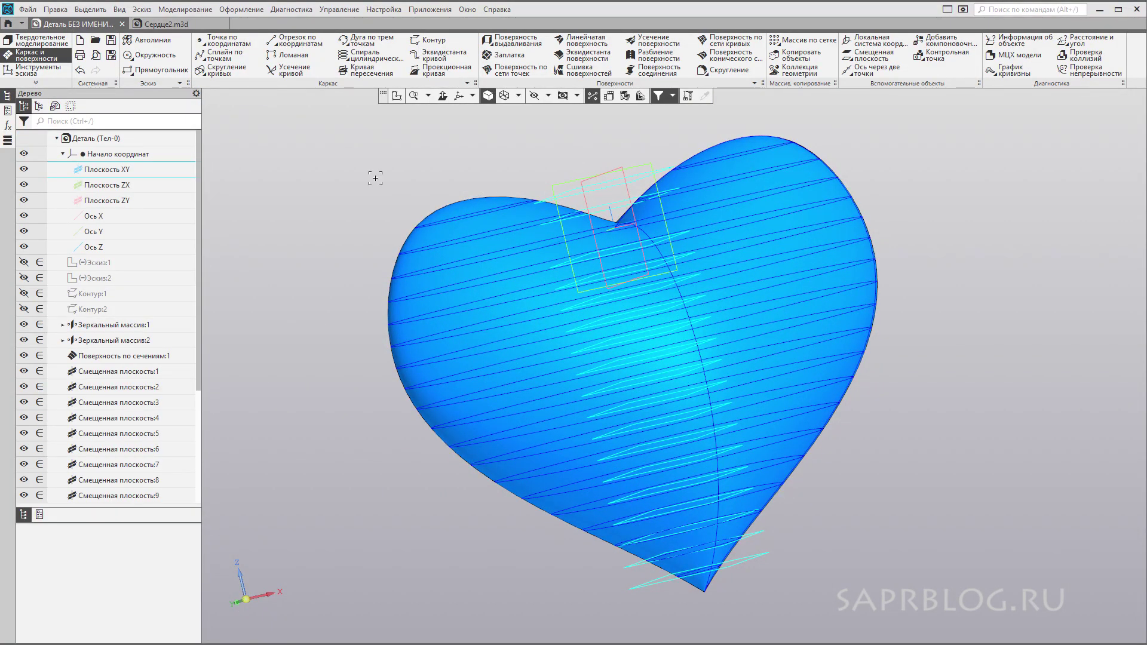
Hide the lofted surface, both mirror arrays and all construction planes
left_click(24, 355)
left_click(24, 324)
mouse_move(358, 174)
middle_mouse_down()
mouse_move(355, 162)
mouse_move(433, 115)
middle_mouse_up()
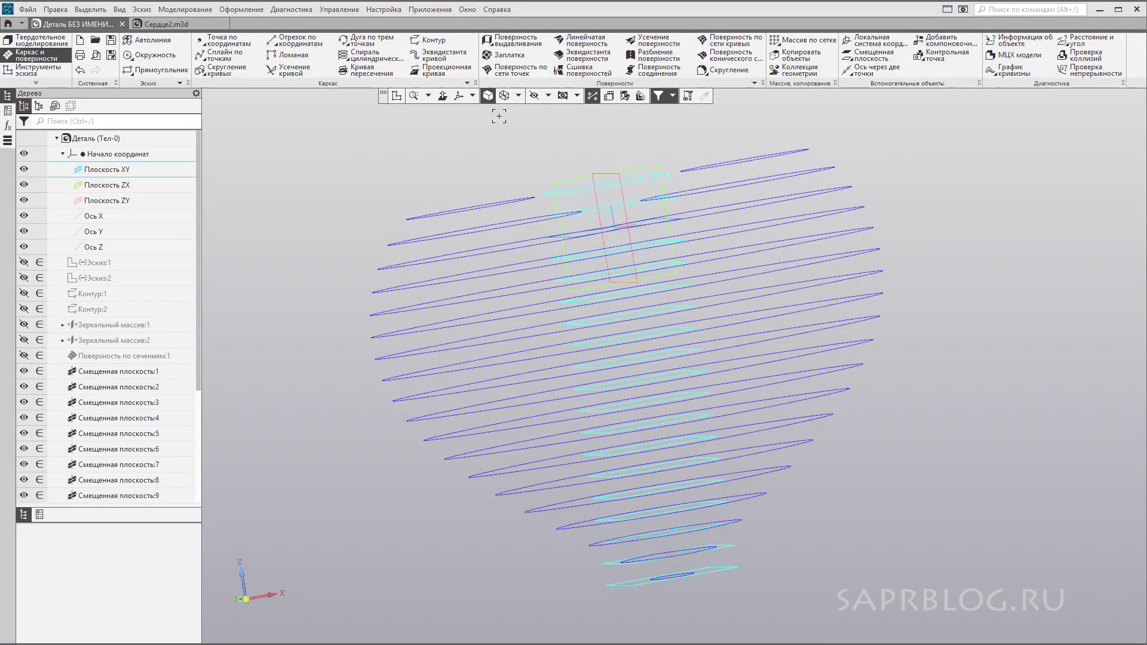
left_click(548, 96)
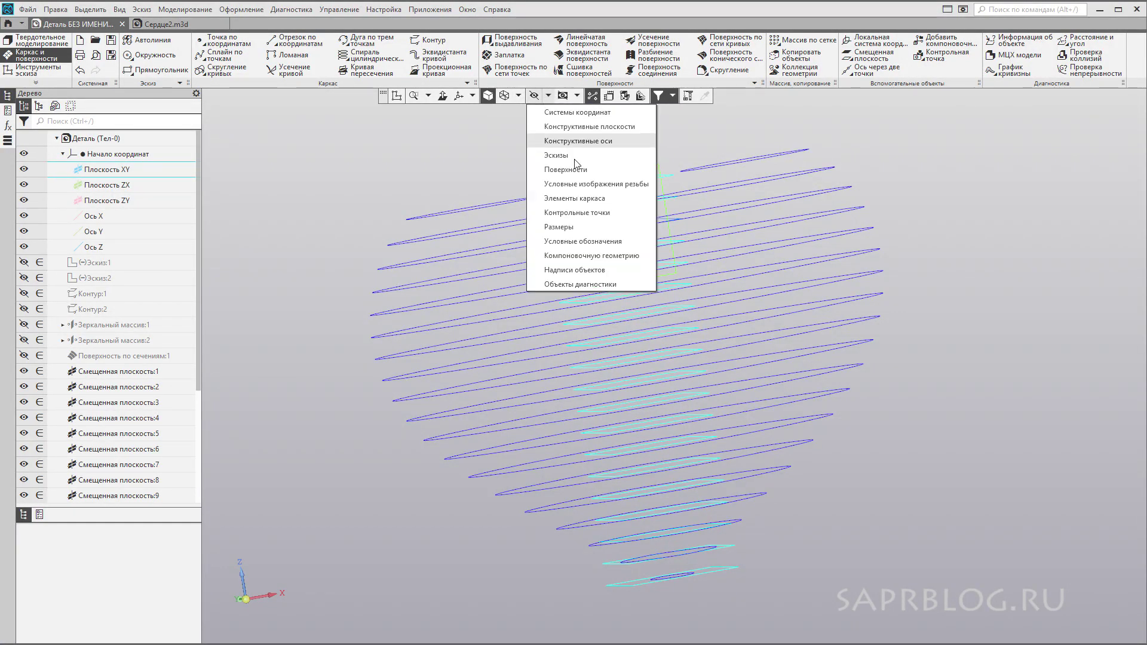
left_click(590, 127)
left_click(955, 343)
Orbit and zoom to inspect the stack of heart-shaped slice curves
mouse_move(950, 353)
middle_mouse_down()
mouse_move(968, 203)
mouse_move(936, 147)
mouse_move(971, 203)
mouse_move(938, 192)
middle_mouse_up()
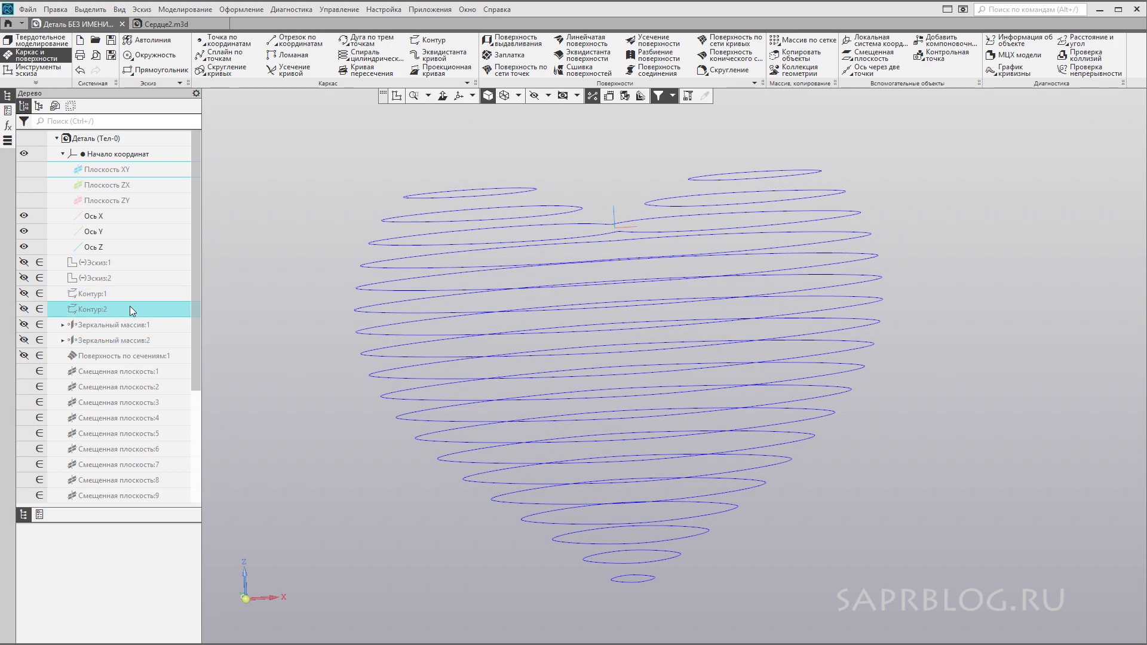
middle_click_drag(269, 257, 389, 218)
scroll(389, 218, "up", 2)
scroll(403, 227, "up", 3)
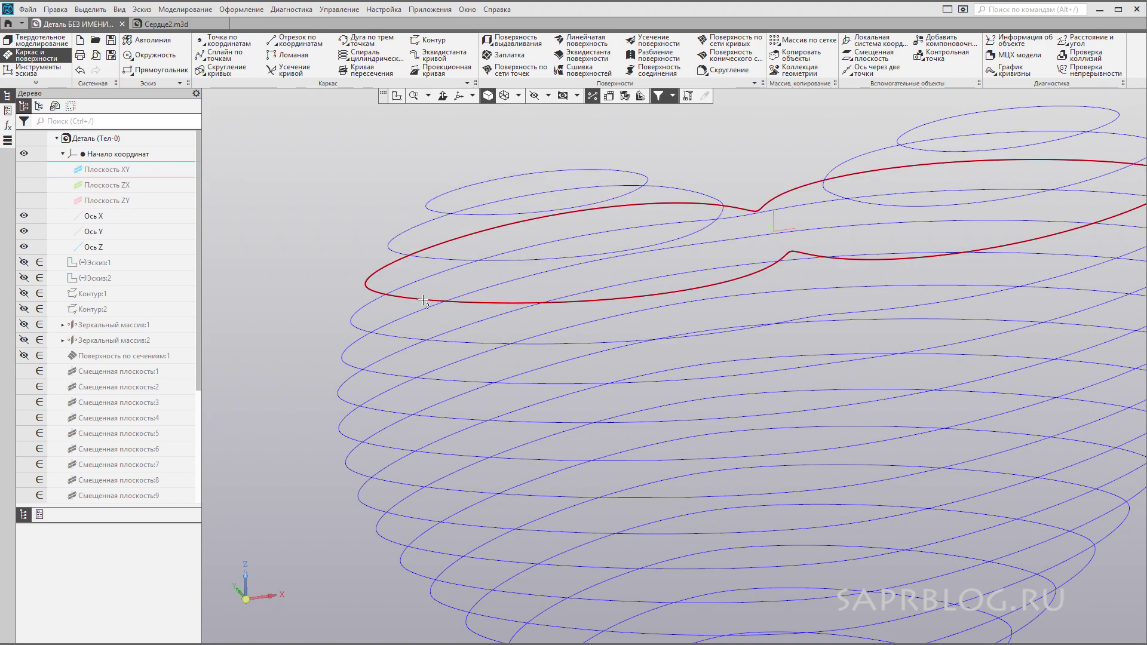
scroll(418, 343, "down", 3)
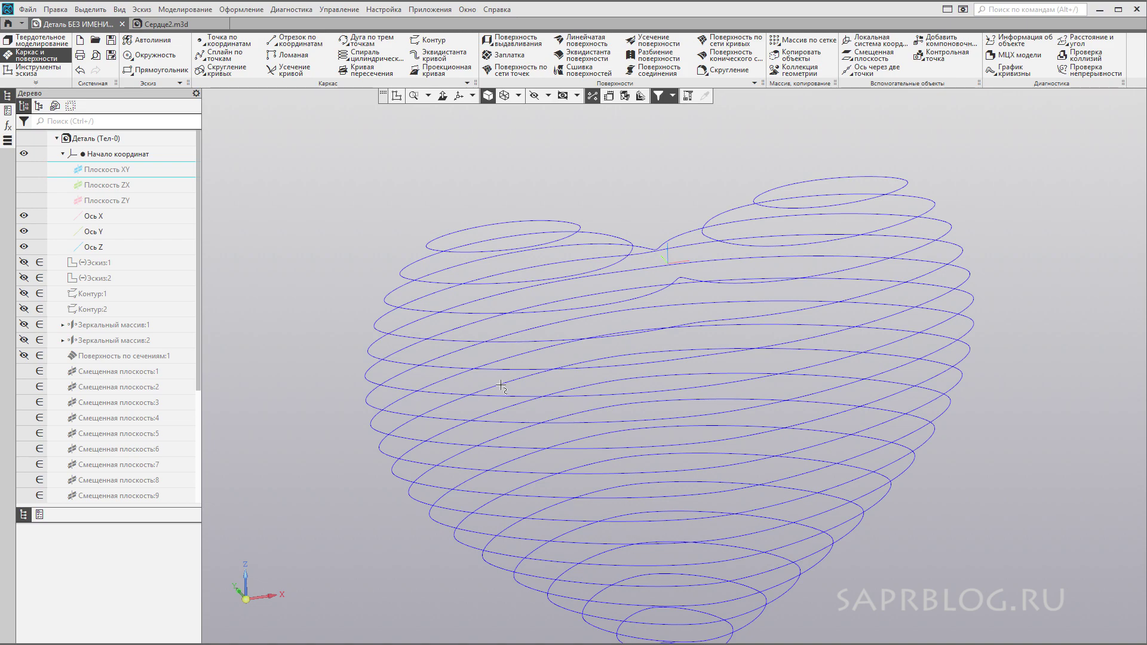
mouse_move(514, 277)
middle_mouse_down()
mouse_move(828, 390)
mouse_move(828, 401)
middle_mouse_up()
middle_click_drag(876, 334, 876, 346)
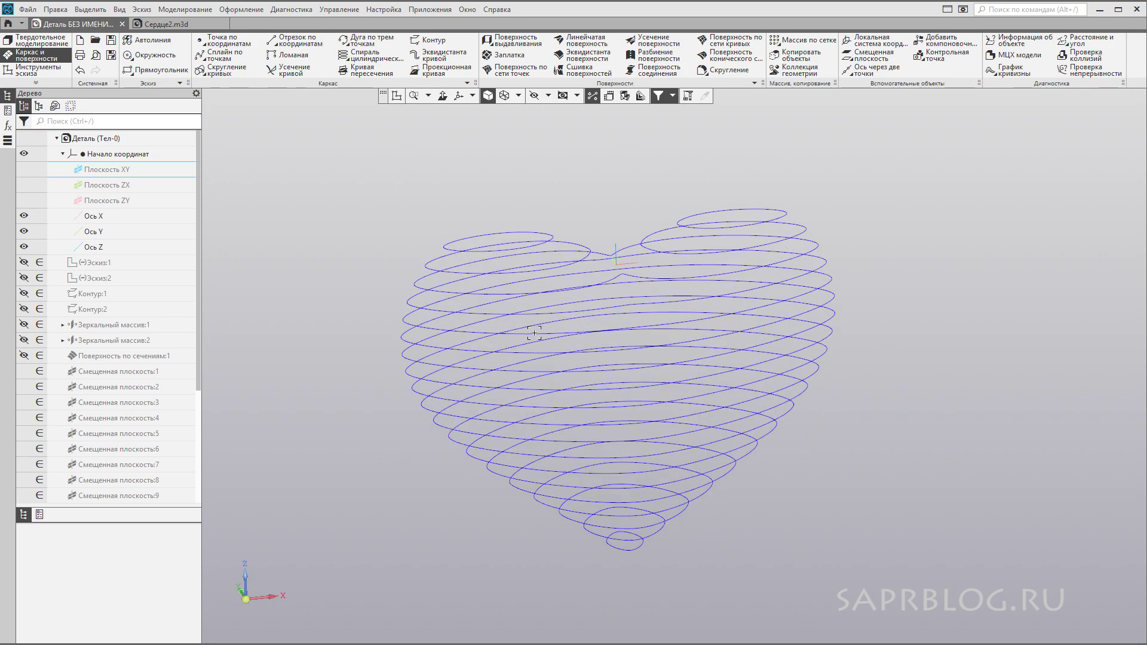
left_click(319, 226)
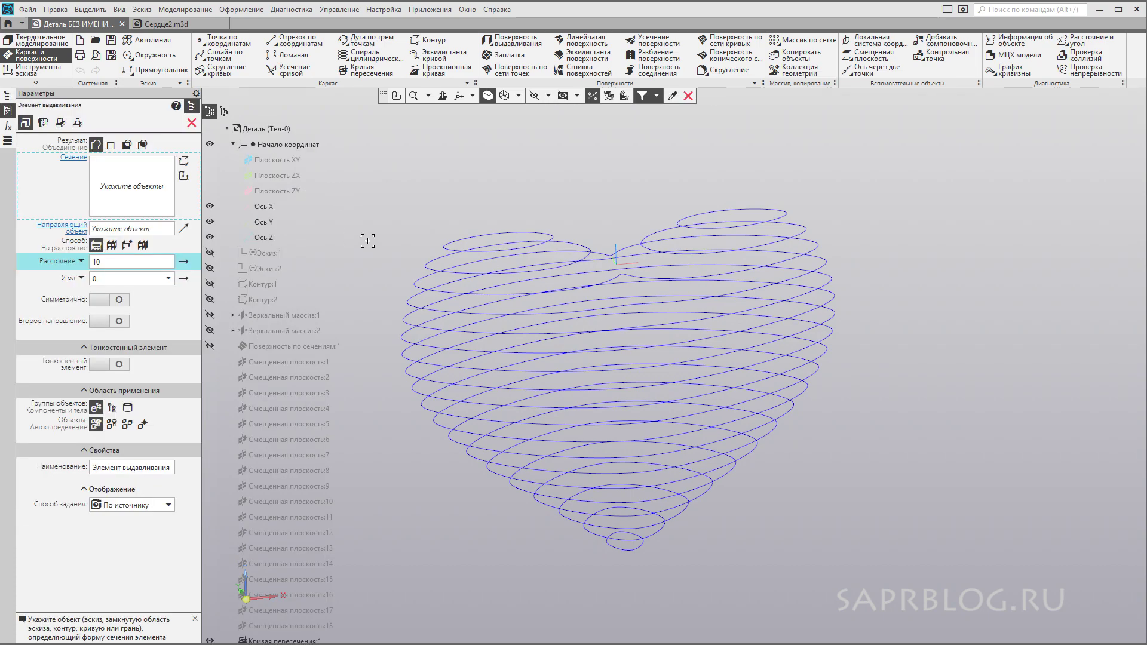
Select the upper heart slice curves as extrusion sections
middle_click_drag(372, 209, 386, 204)
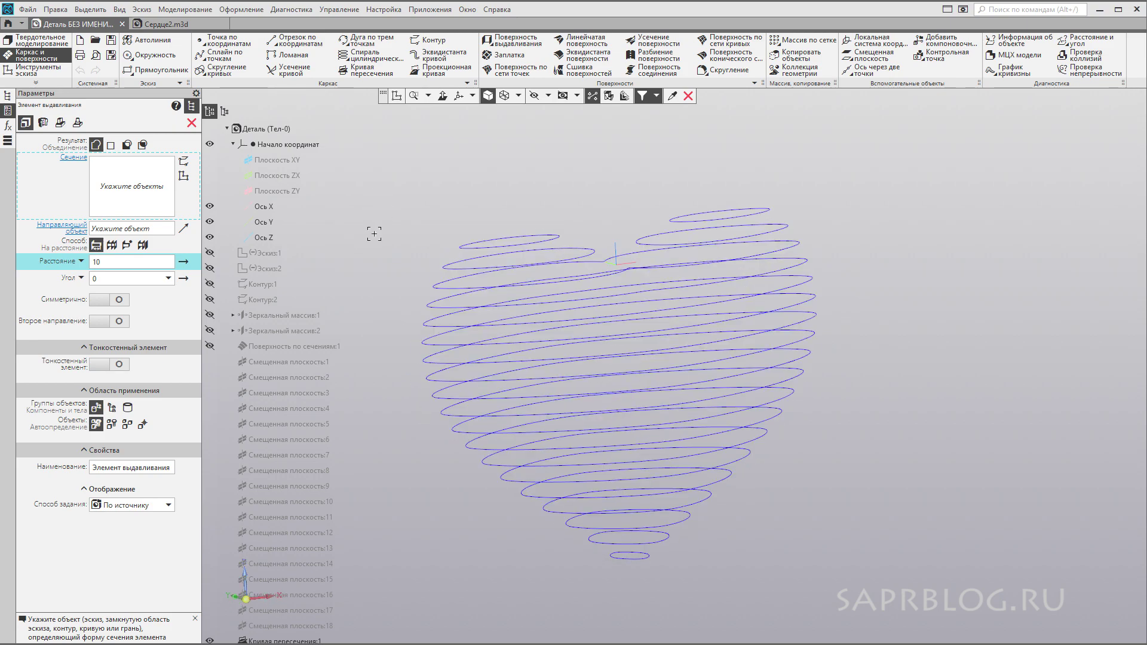
middle_click_drag(442, 209, 483, 198, "shift")
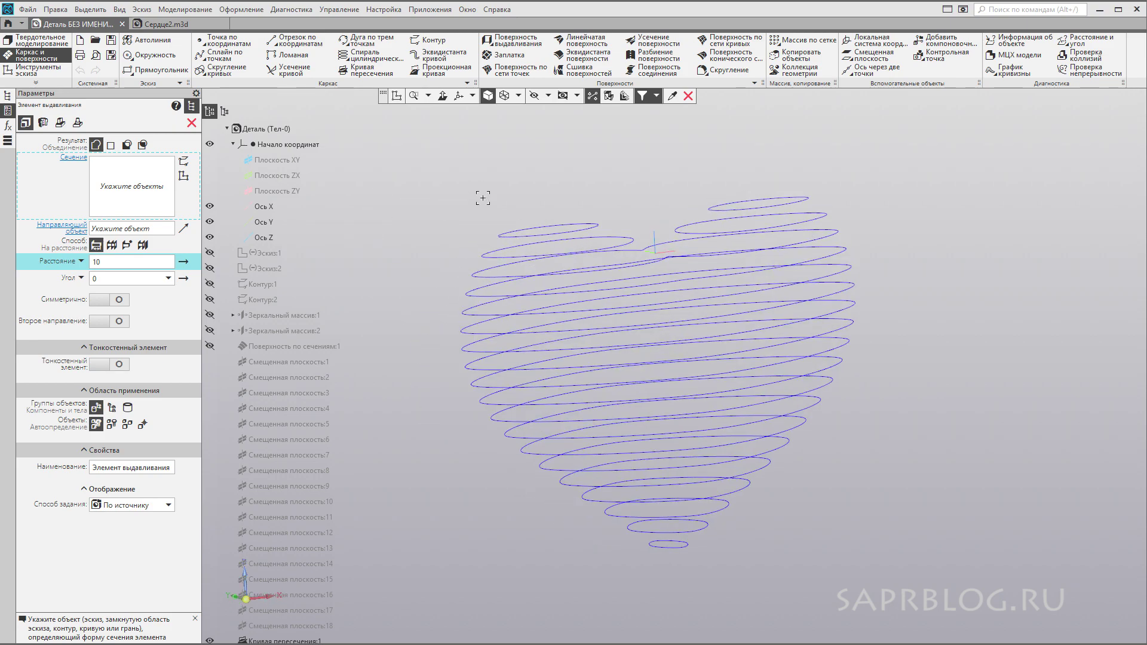
scroll(476, 207, "up", 2)
scroll(461, 264, "up", 1)
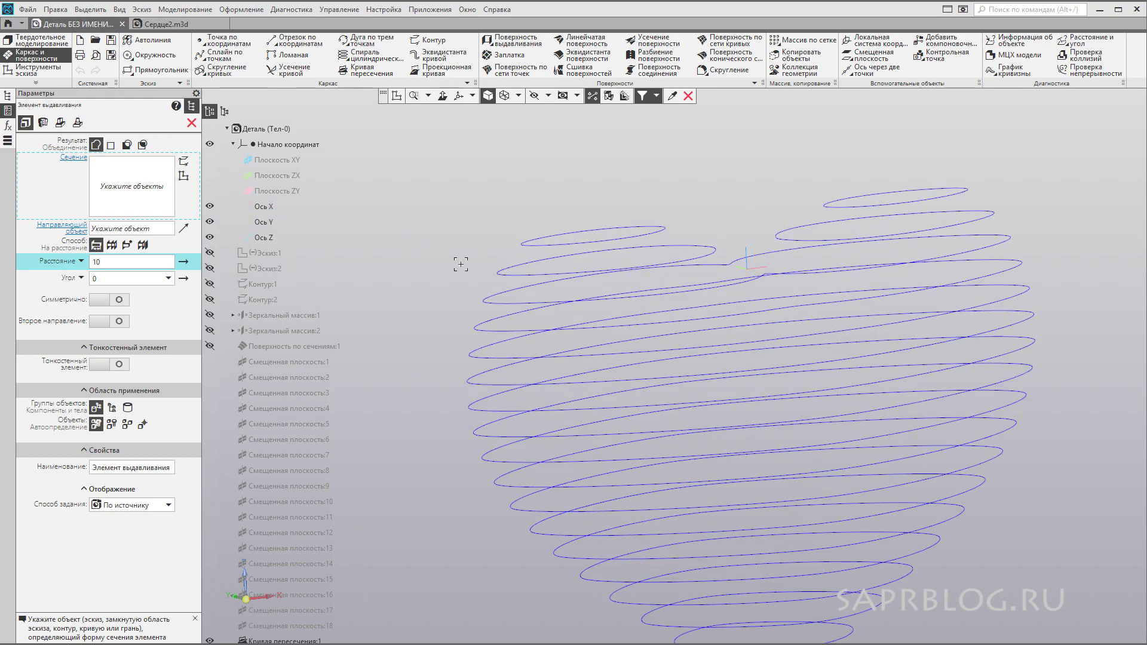
left_click(529, 245)
left_click(519, 273)
left_click(837, 205)
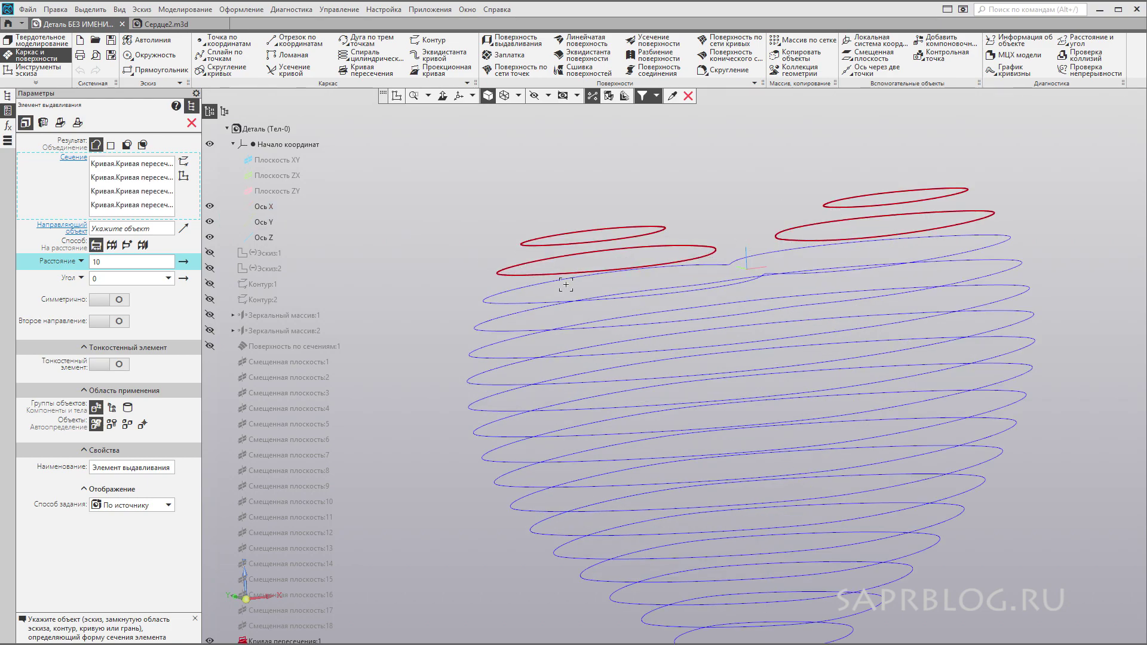
left_click(502, 322)
left_click(485, 355)
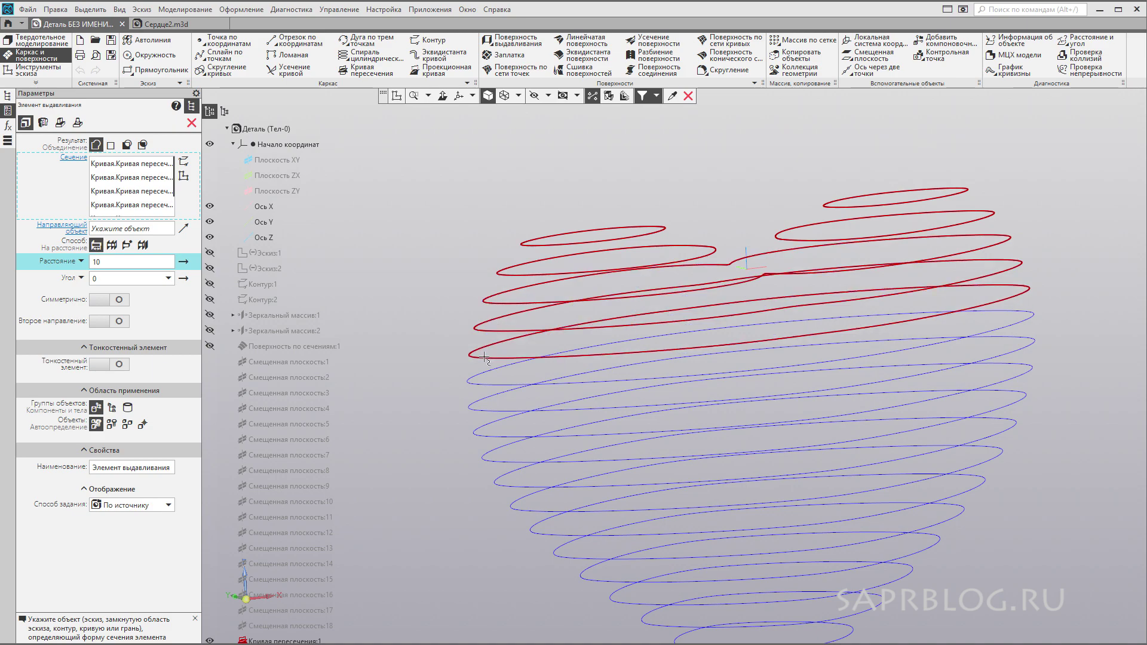
left_click(482, 385)
left_click(475, 410)
Add the remaining lower heart loops, down to the lowest, as sections
scroll(445, 397, "down", 1)
middle_click_drag(445, 396, 408, 277, "shift")
left_click(453, 298)
left_click(463, 320)
left_click(476, 342)
left_click(485, 362)
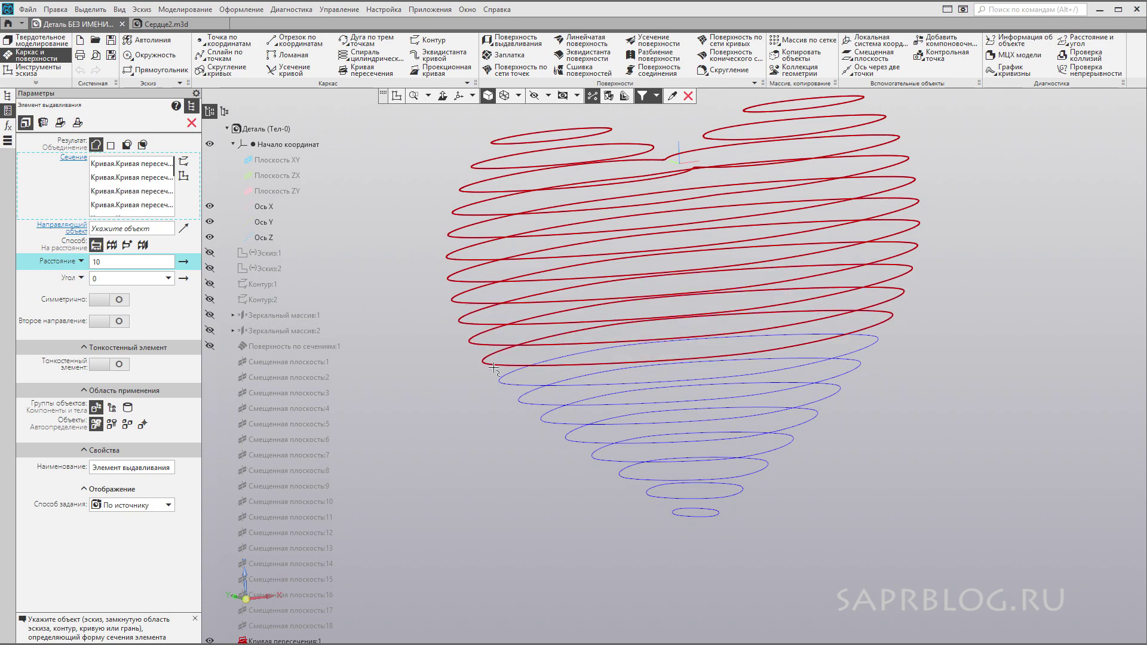
left_click(501, 383)
left_click(519, 399)
left_click(542, 417)
left_click(566, 439)
left_click(596, 457)
left_click(620, 472)
left_click(647, 491)
left_click(667, 512)
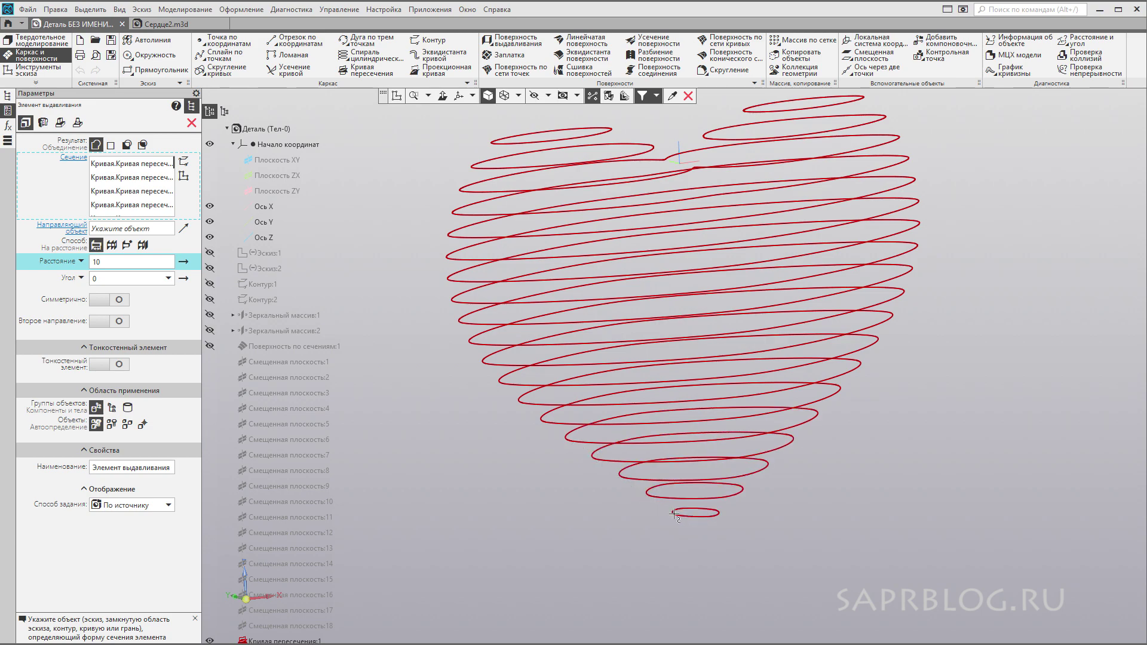
middle_click_drag(882, 501, 877, 533, "shift")
Set the extrusion direction to Плоскость XY and the distance to 2 mm
left_click(145, 230)
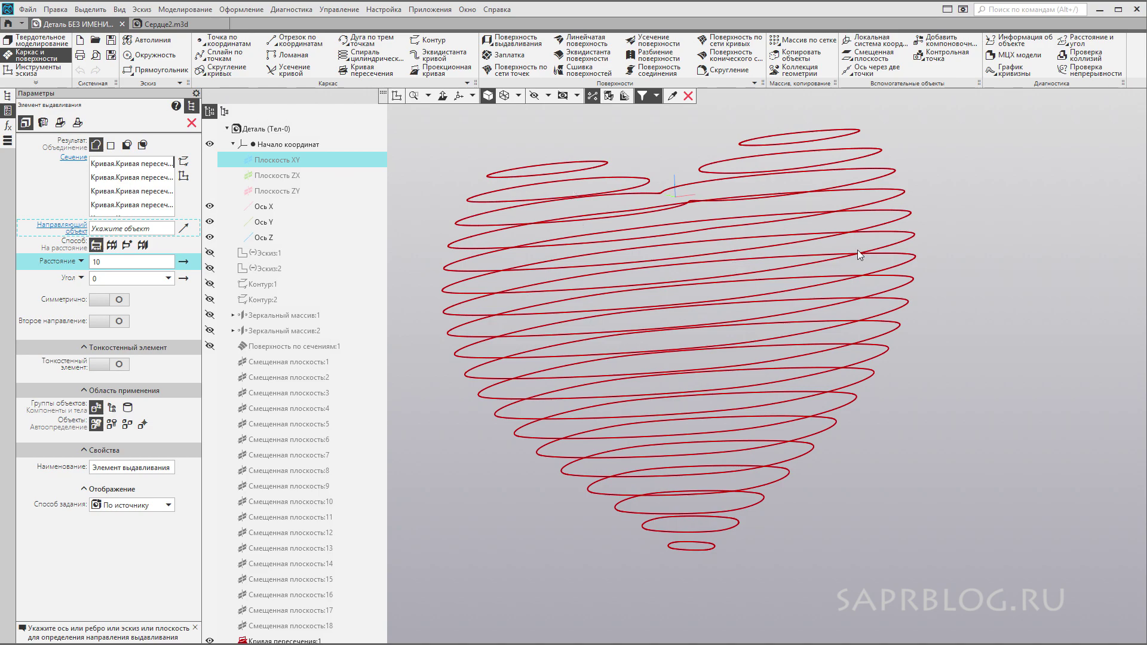
left_click(941, 280)
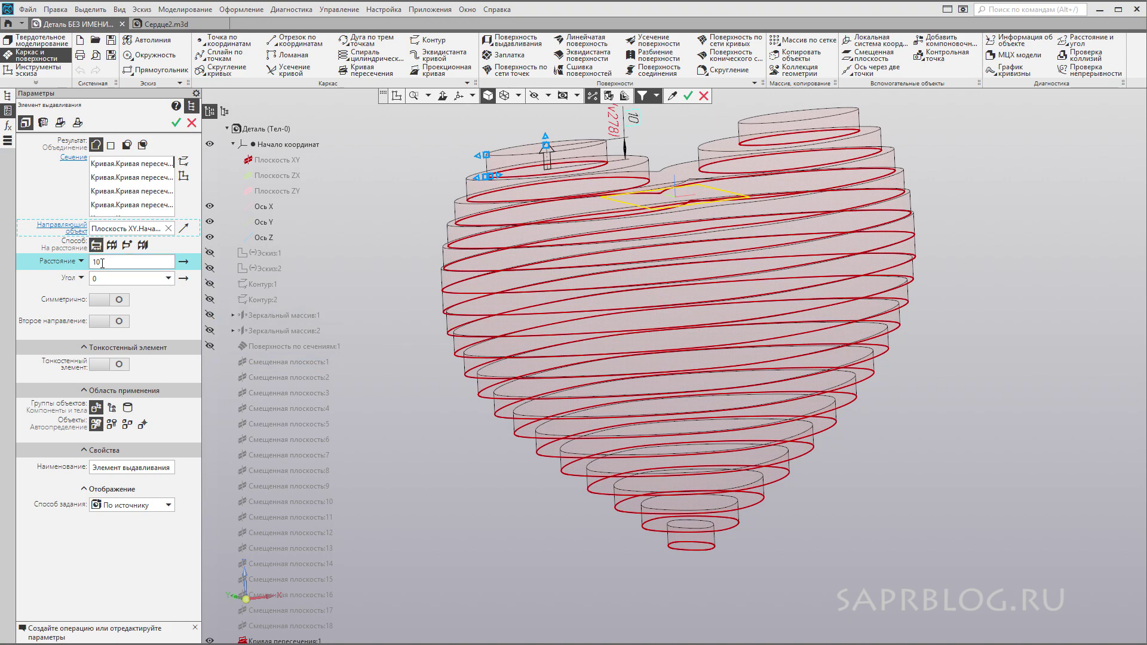
type("2")
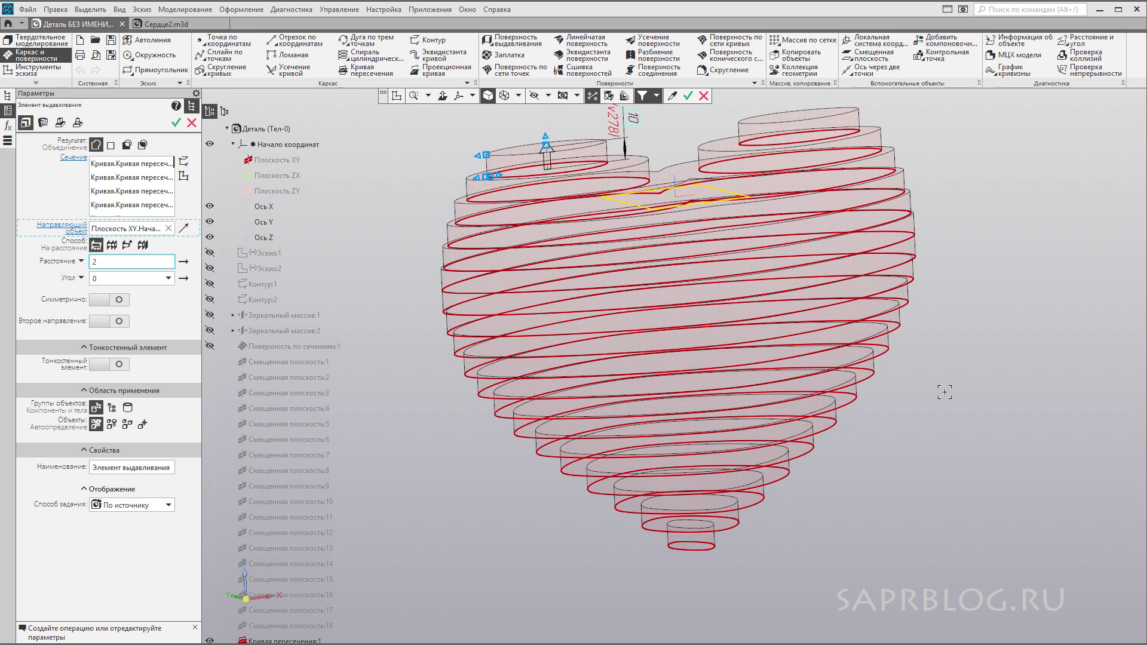
key("Return")
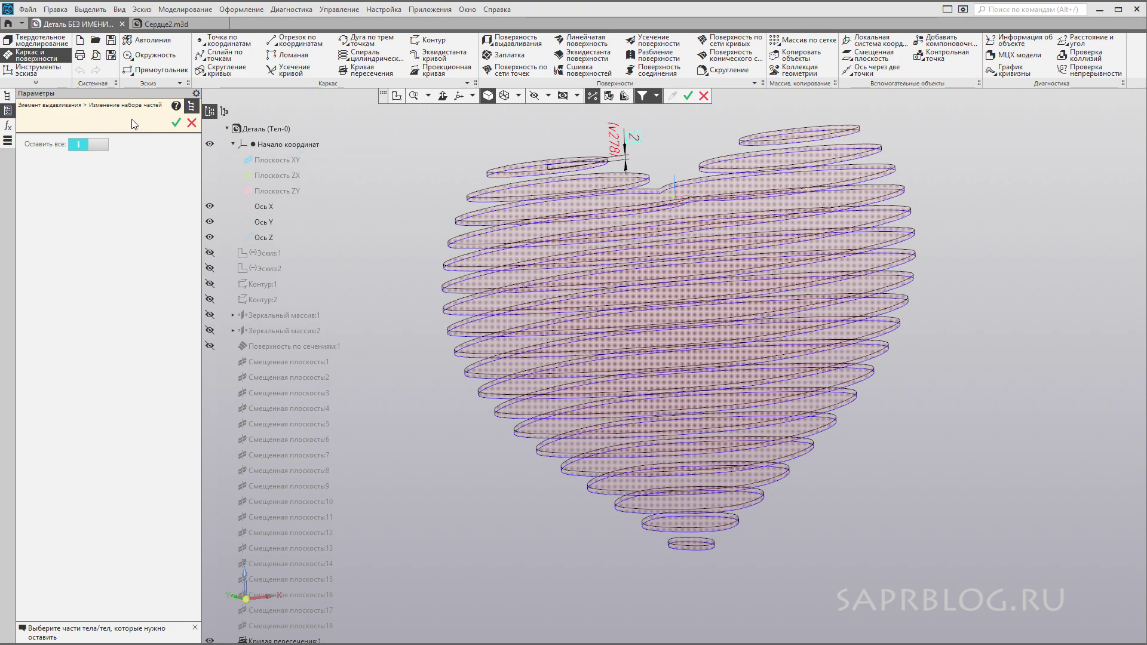
Cancel the repeated extrusion and orbit the stacked heart plates from front and above
mouse_move(861, 341)
middle_mouse_down()
mouse_move(924, 367)
mouse_move(913, 360)
mouse_move(949, 361)
middle_mouse_up()
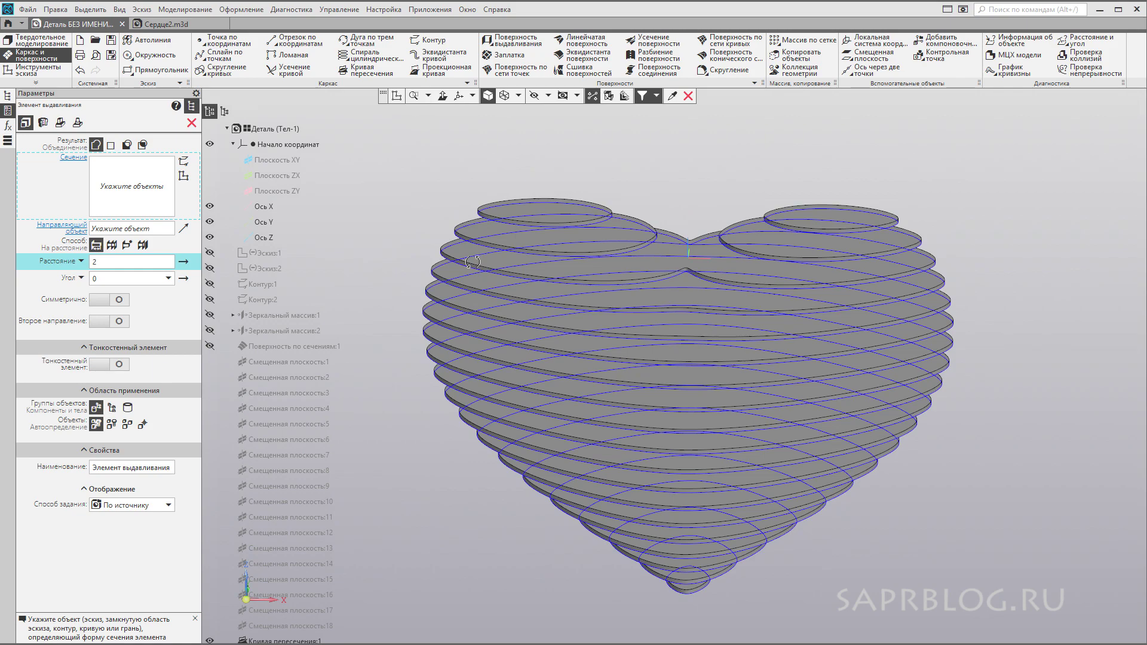
left_click(192, 123)
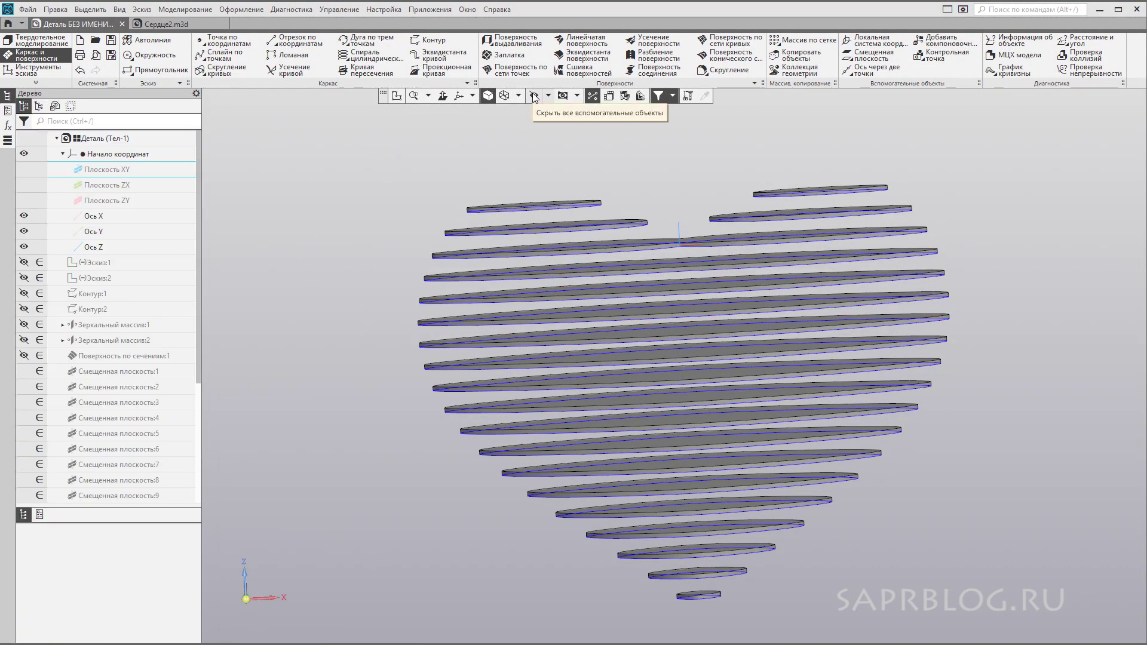
mouse_move(859, 260)
middle_mouse_down()
mouse_move(984, 259)
mouse_move(1000, 338)
mouse_move(1007, 212)
mouse_move(1119, 294)
mouse_move(1111, 325)
mouse_move(1127, 262)
mouse_move(975, 328)
mouse_move(971, 296)
middle_mouse_up()
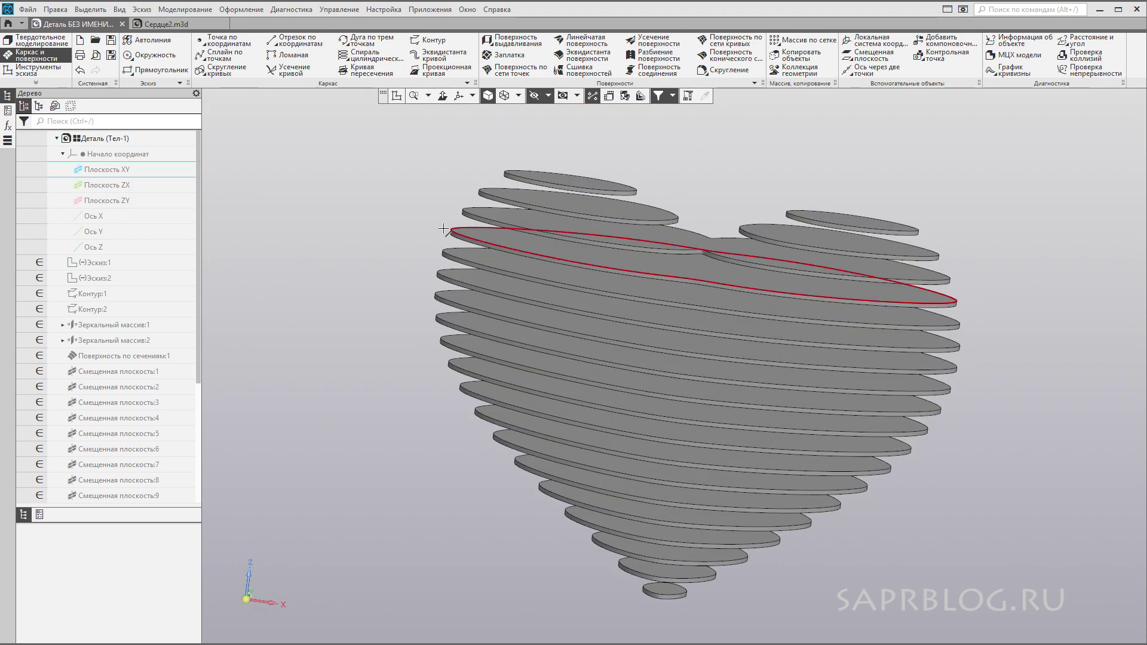
Set the colour to red in Свойства модели, then orbit to inspect the red heart
right_click(296, 185)
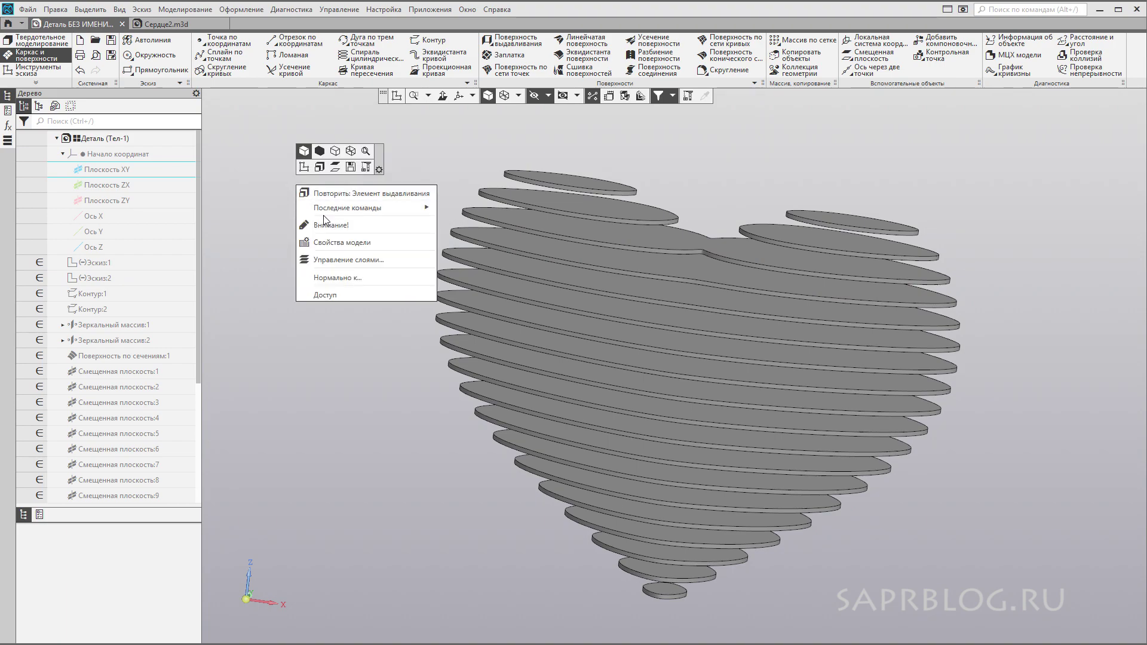
left_click(360, 244)
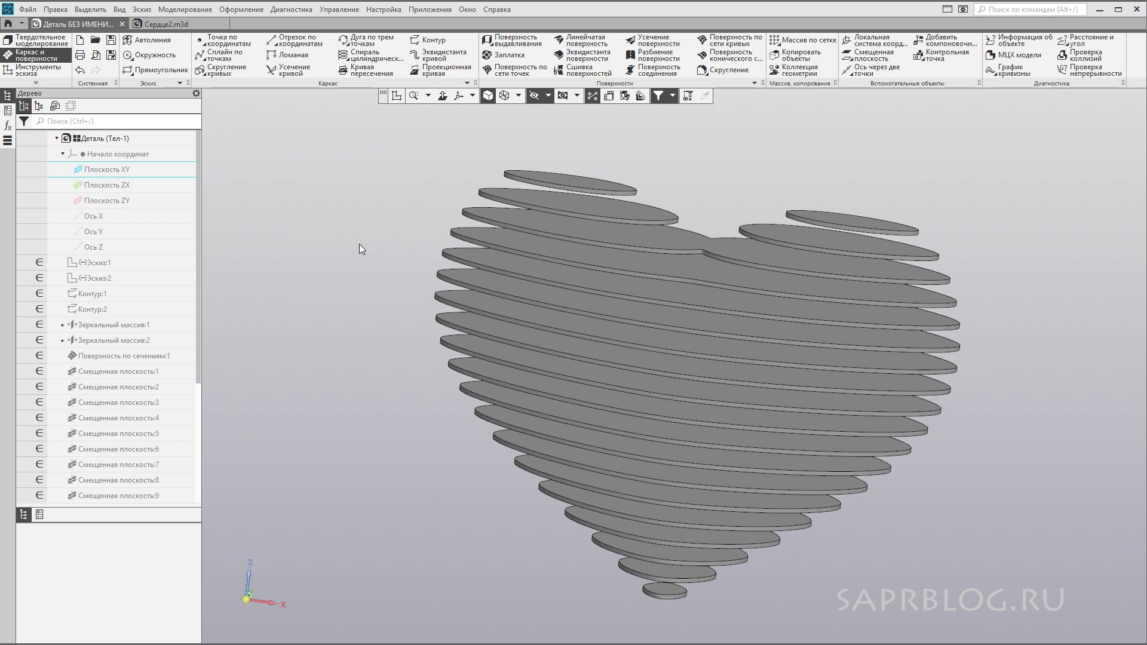
left_click(170, 285)
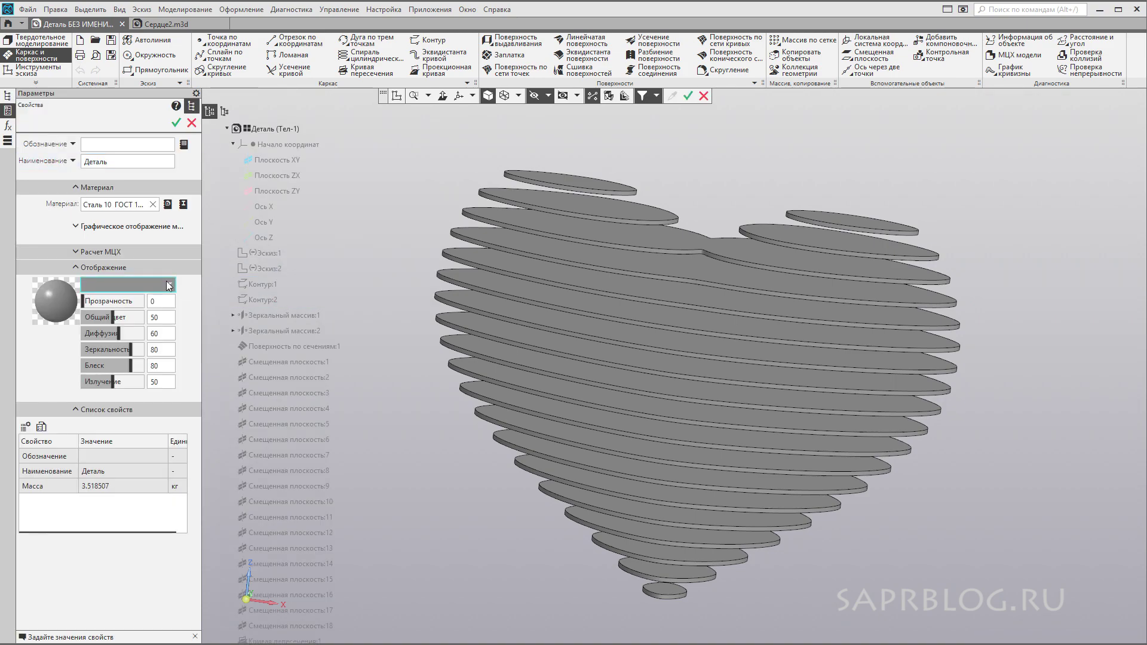
left_click(145, 313)
key("ctrl+Return")
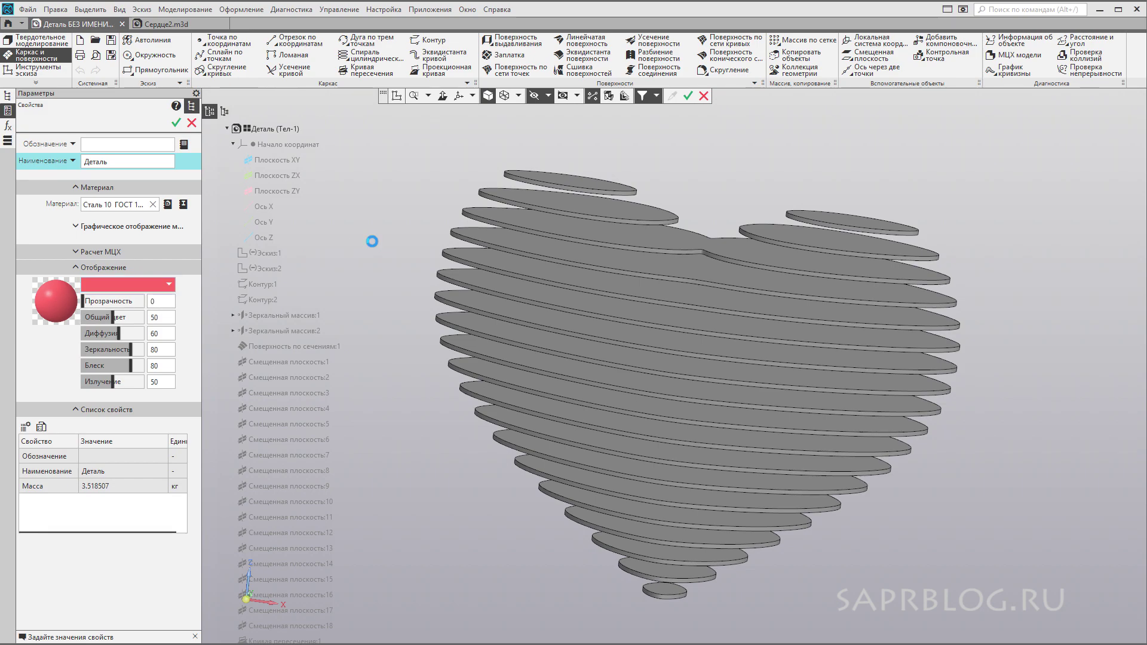
mouse_move(649, 233)
middle_mouse_down()
mouse_move(909, 272)
mouse_move(902, 346)
mouse_move(908, 245)
middle_mouse_up()
mouse_move(917, 331)
middle_mouse_down()
mouse_move(947, 244)
mouse_move(927, 335)
middle_mouse_up()
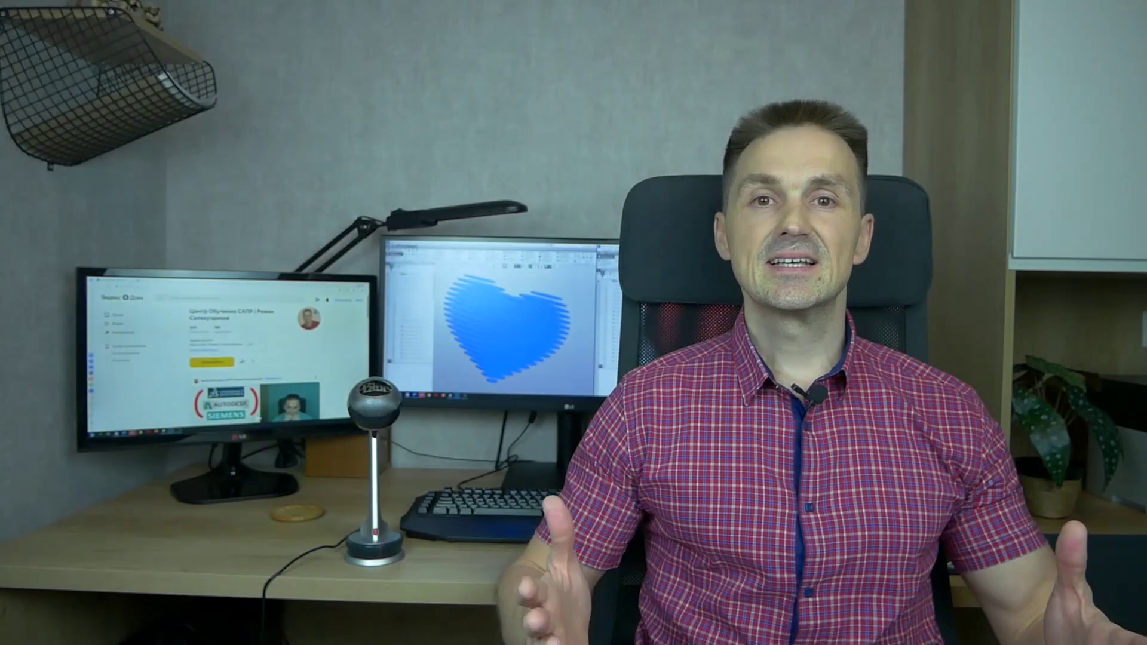